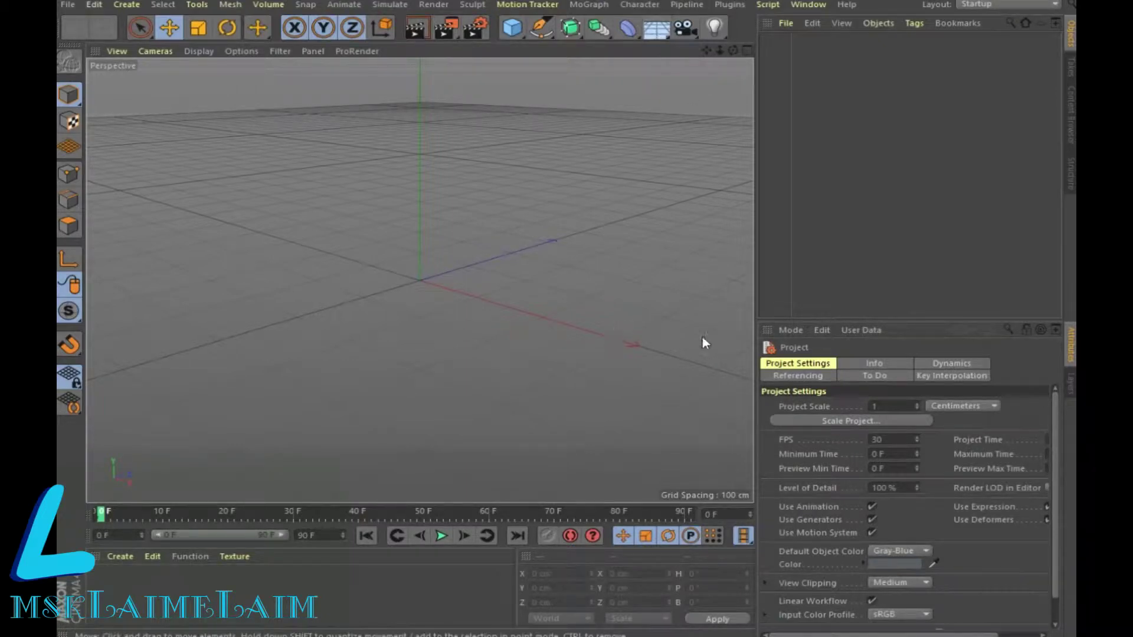
# Step: Add a cylinder and widen its radius to 211 cm
pyautogui.click(511, 28)
pyautogui.click(840, 49)
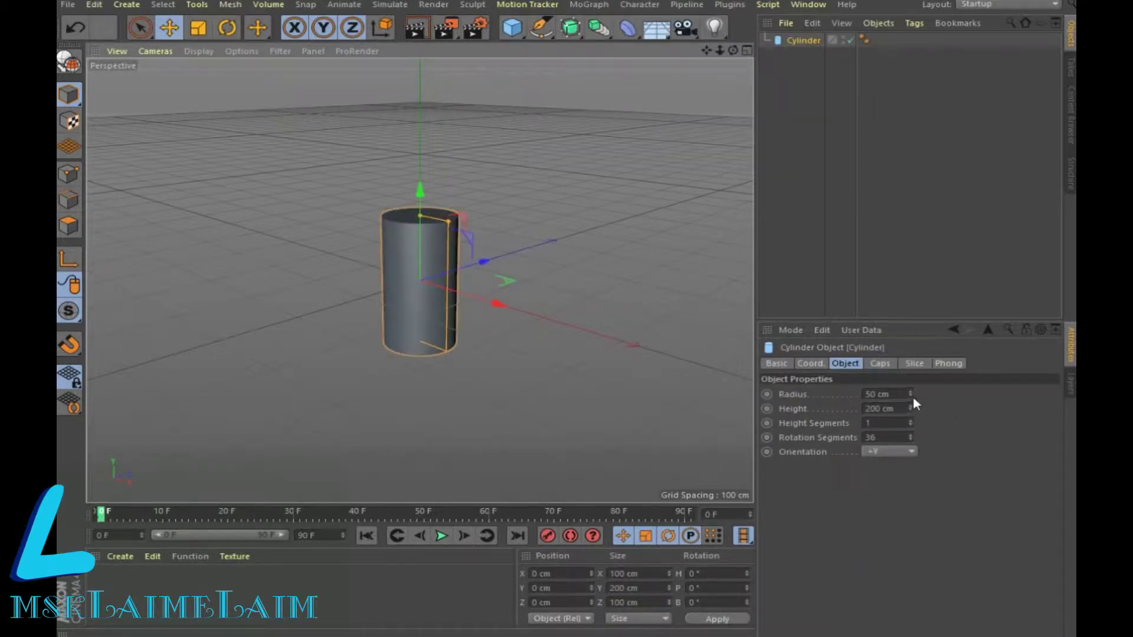
pyautogui.moveTo(911, 393); pyautogui.dragTo(912, 354)
pyautogui.moveTo(910, 393); pyautogui.dragTo(911, 484)
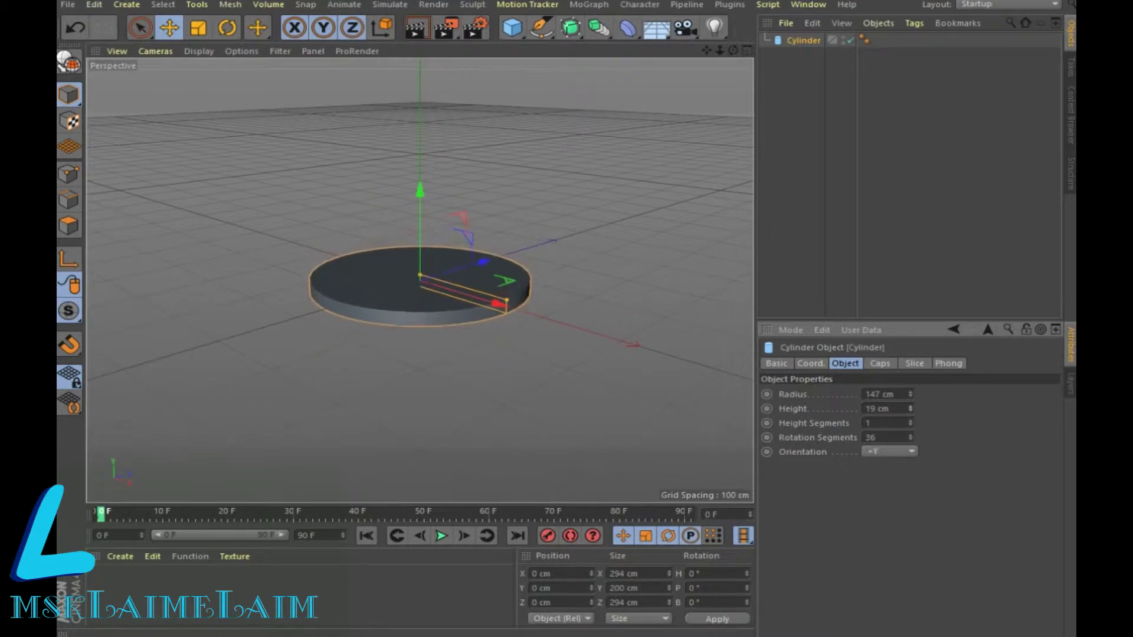
pyautogui.moveTo(911, 391); pyautogui.dragTo(911, 354)
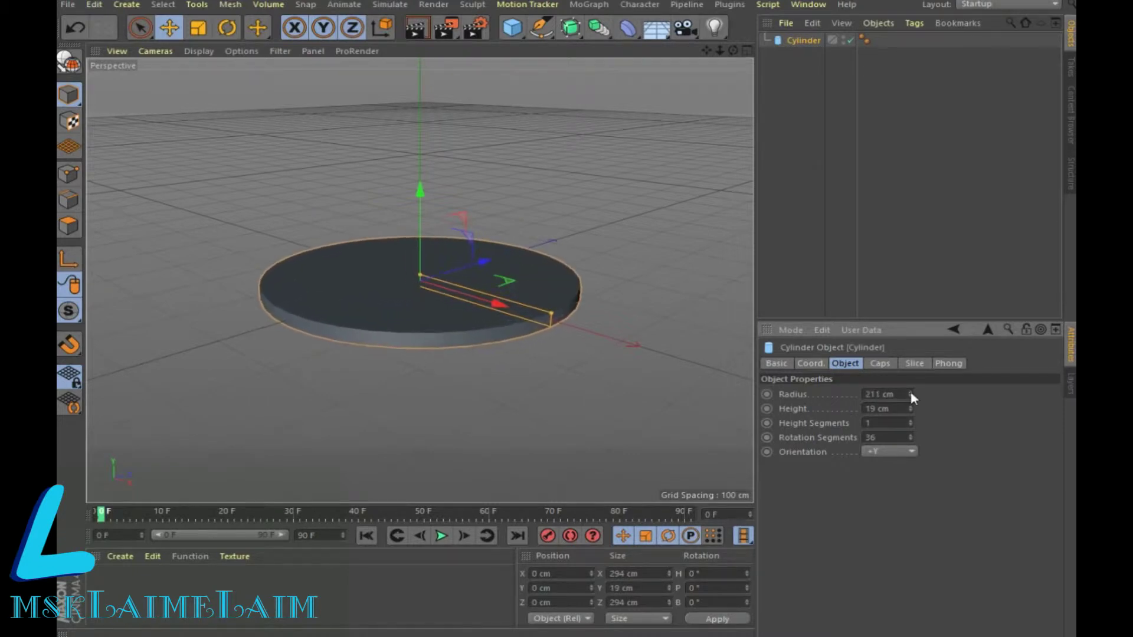
# Step: Round the cylinder's cap edges with a 4 cm fillet
pyautogui.click(879, 365)
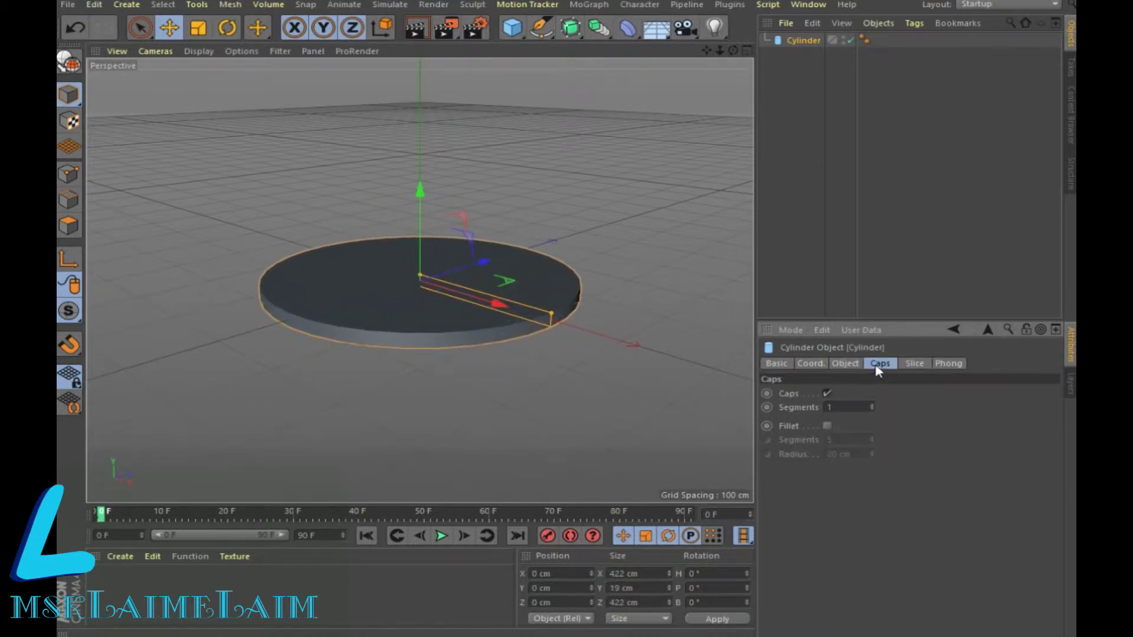
pyautogui.click(827, 425)
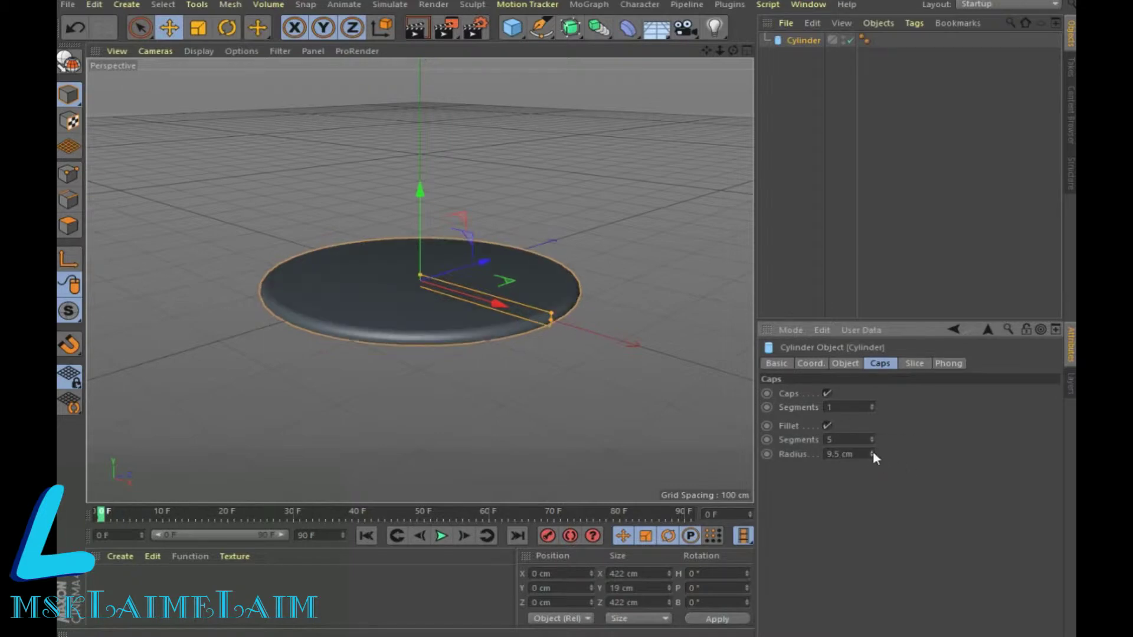
pyautogui.click(832, 453)
pyautogui.write('4')
pyautogui.press('Return')
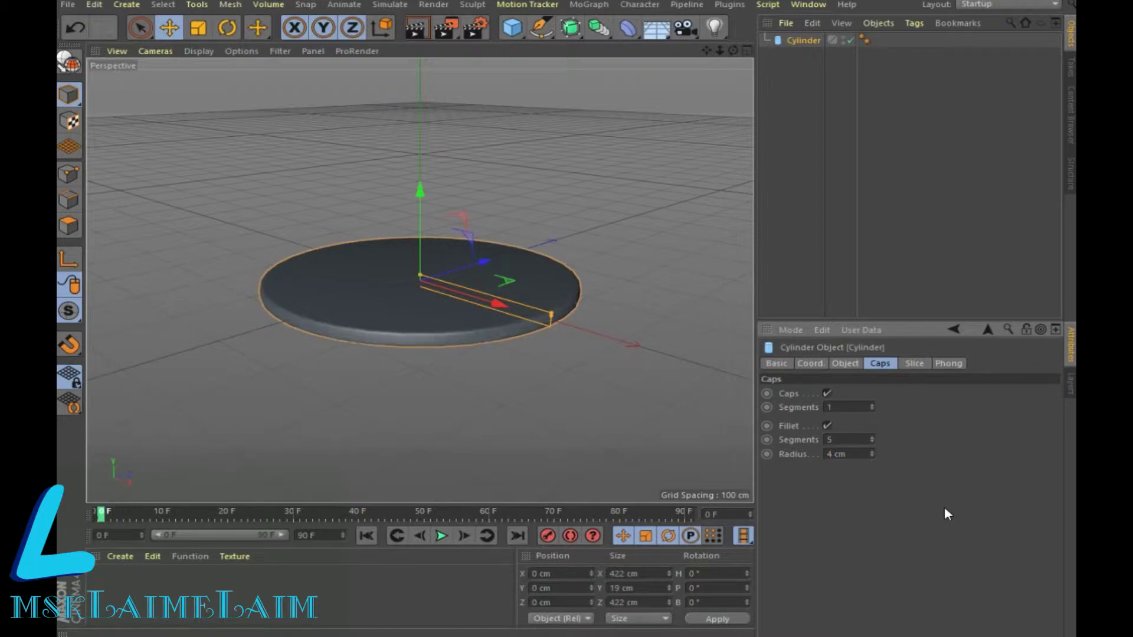
# Step: Rename the cylinder to 'big'
pyautogui.doubleClick(806, 42)
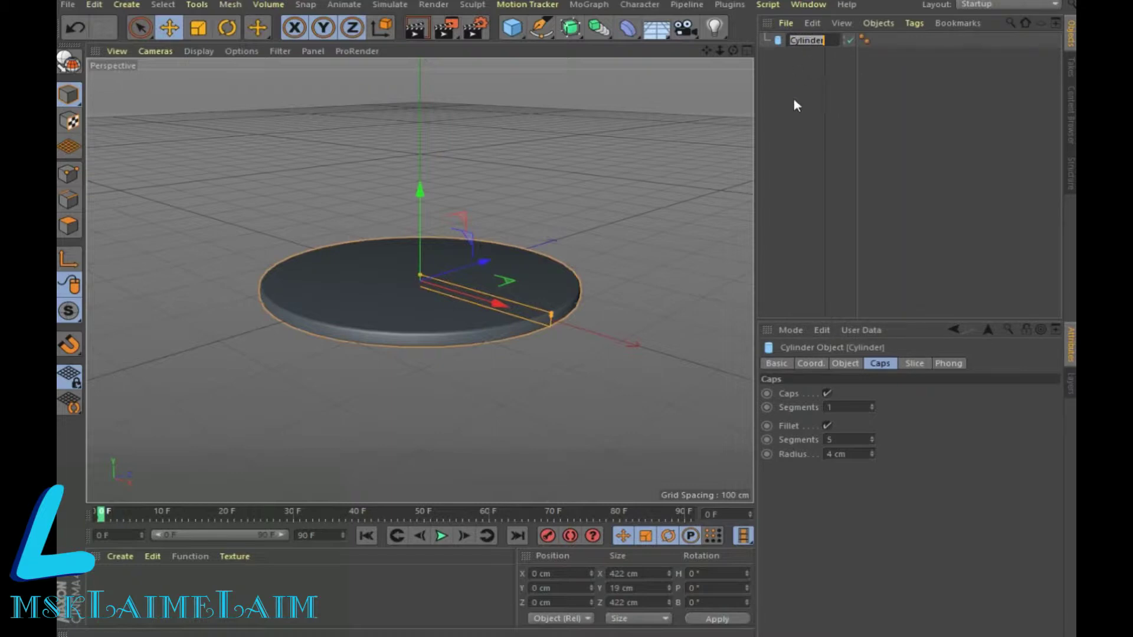
pyautogui.write('big')
pyautogui.press('Return')
# Step: Duplicate 'big' and name the copy 'small'
pyautogui.keyDown('ctrl'); pyautogui.moveTo(792, 40); pyautogui.dragTo(787, 63); pyautogui.keyUp('ctrl')
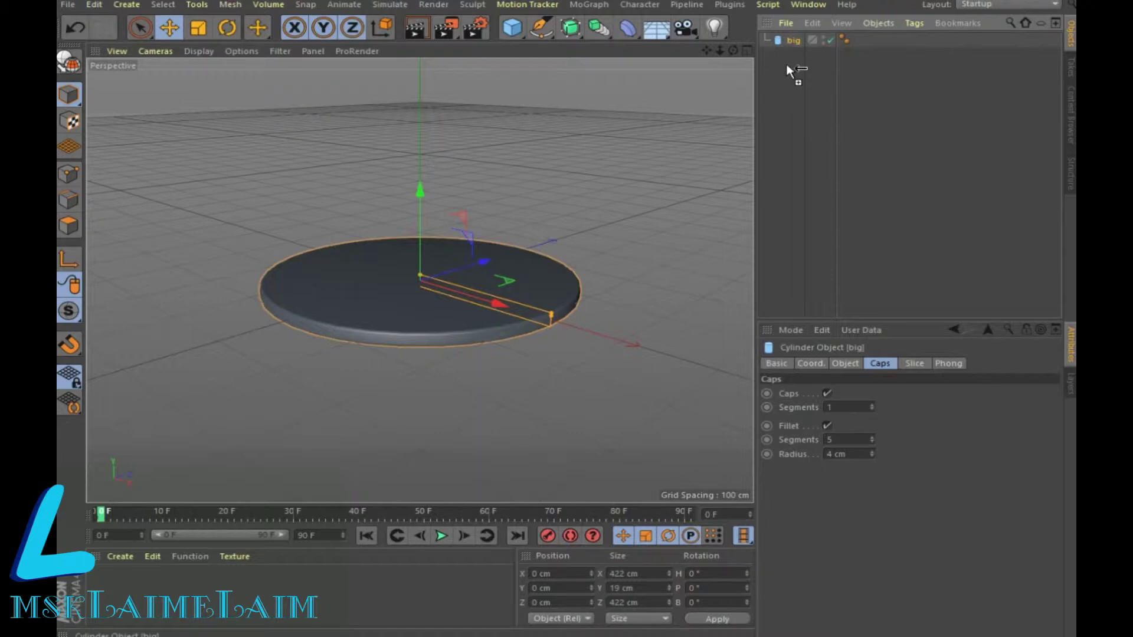
pyautogui.doubleClick(791, 58)
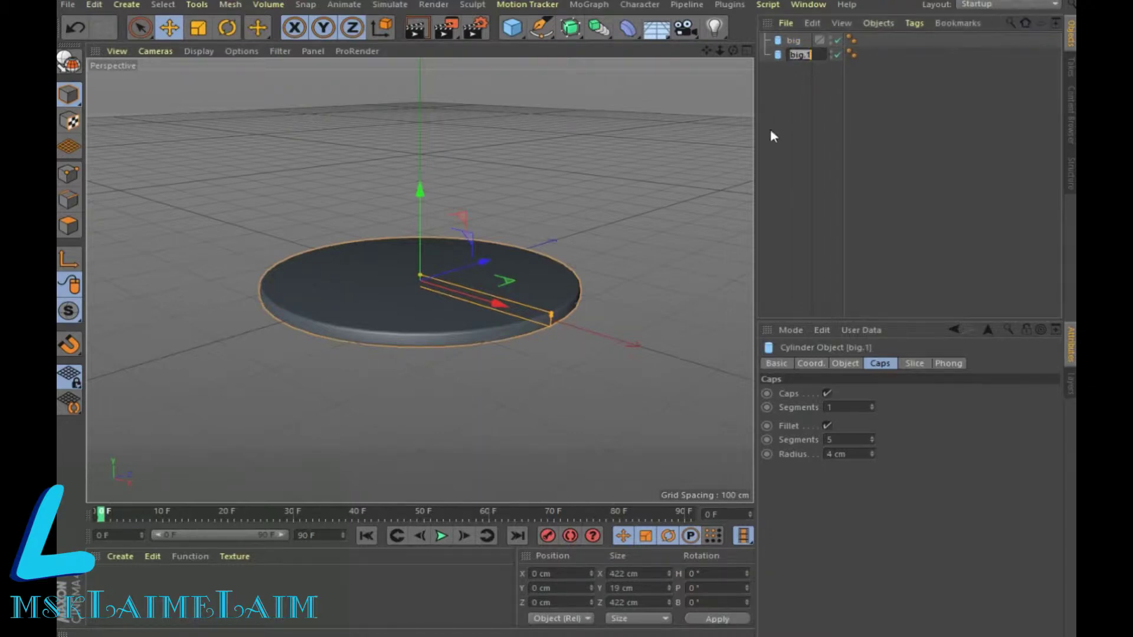
pyautogui.write('small')
pyautogui.press('Return')
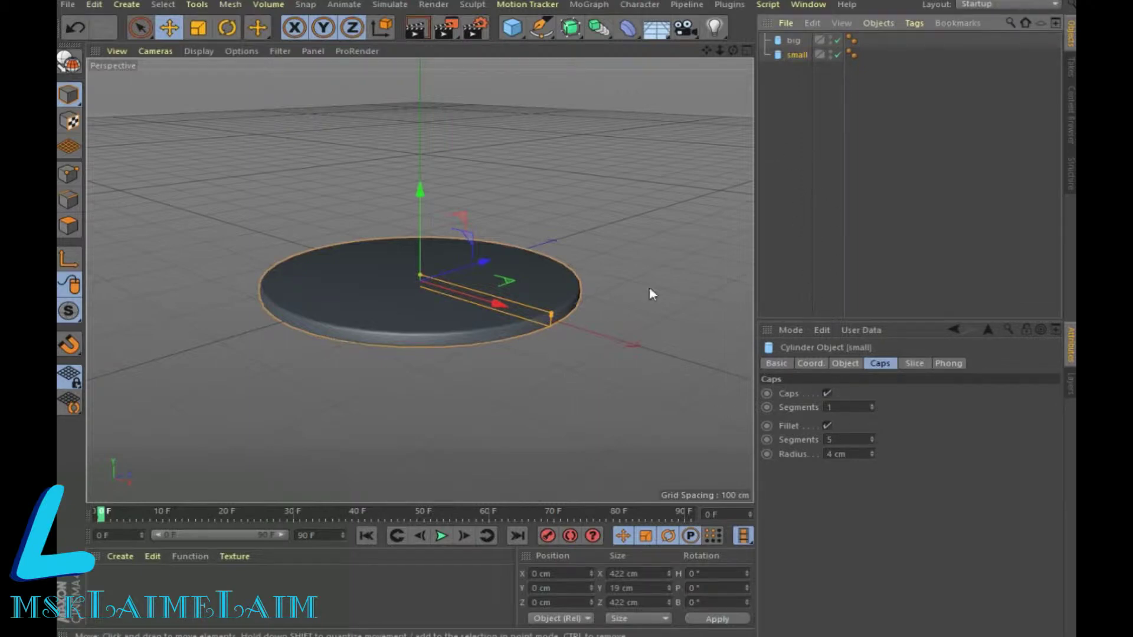
# Step: In the Front view, raise the small disc to a Y position of 19 cm
pyautogui.middleClick(745, 98)
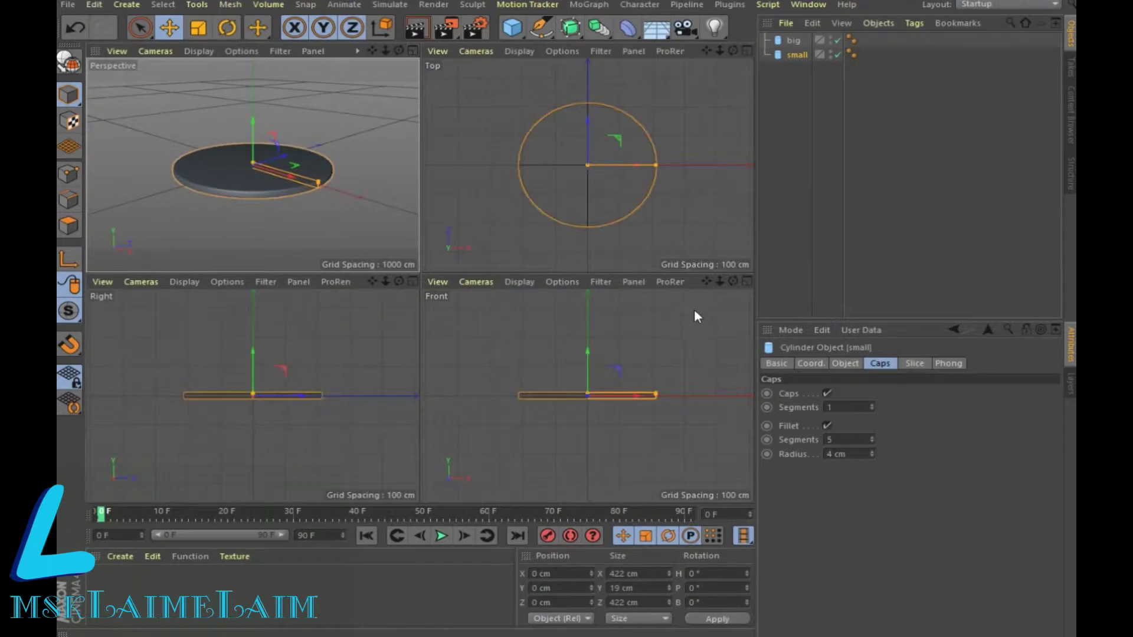
pyautogui.click(747, 283)
pyautogui.moveTo(420, 199); pyautogui.dragTo(421, 184)
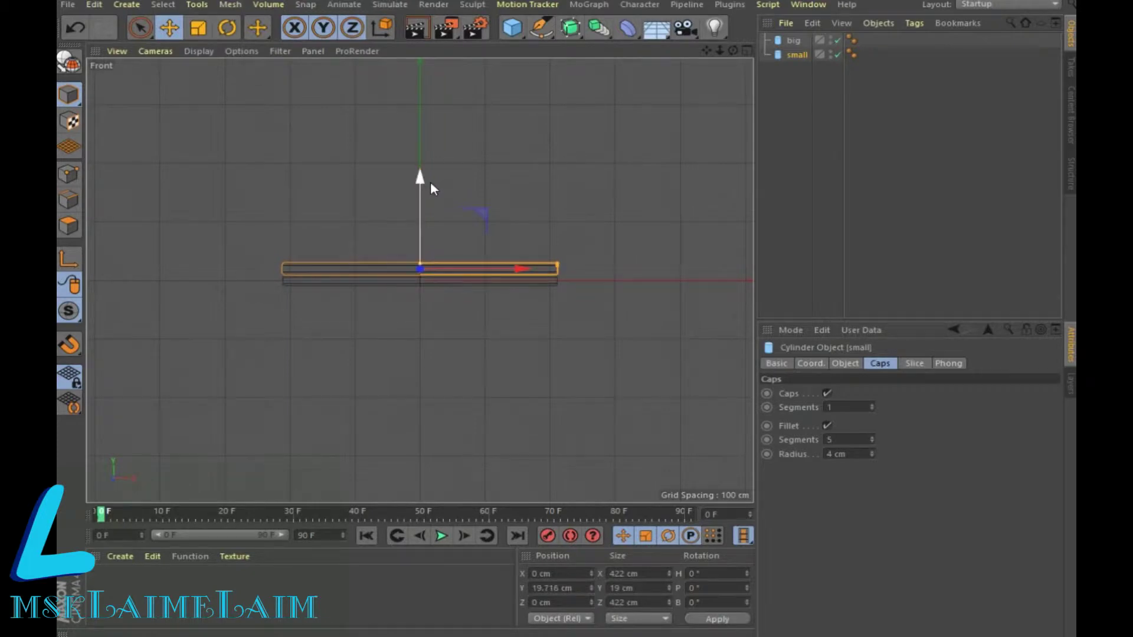
pyautogui.click(841, 363)
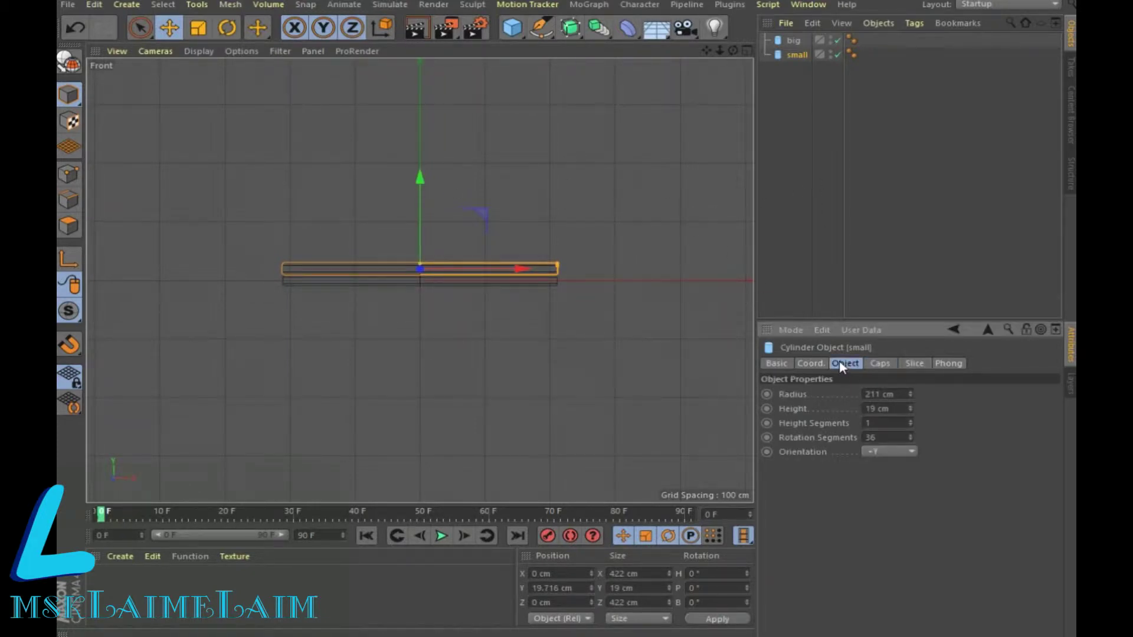
pyautogui.click(809, 362)
pyautogui.doubleClick(833, 409)
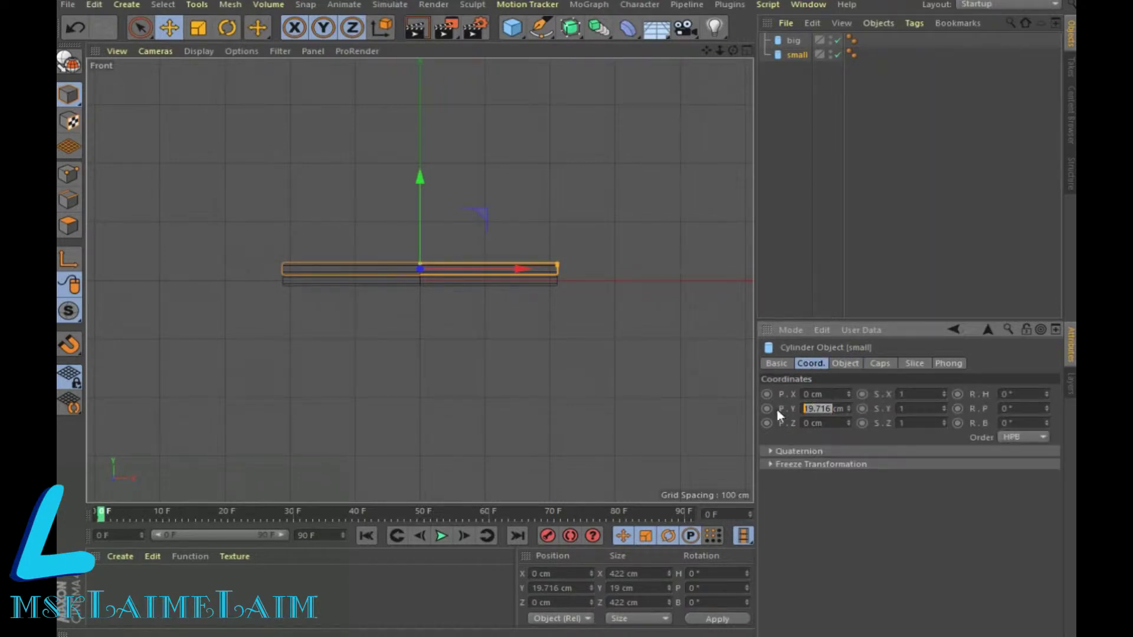
pyautogui.write('19')
pyautogui.press('Return')
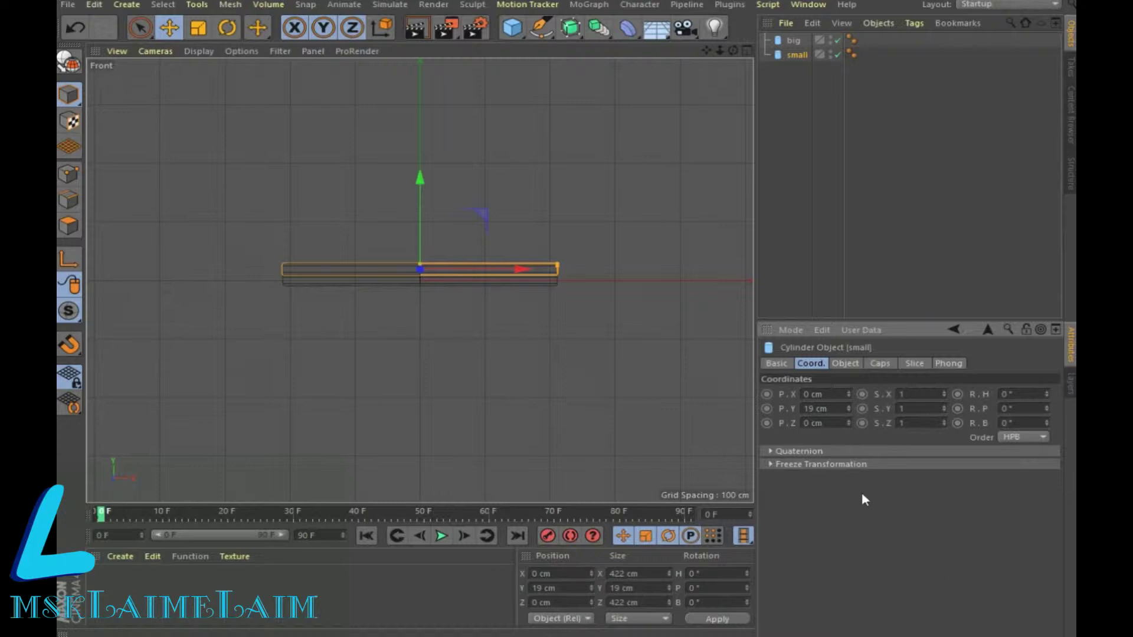
# Step: Shrink the small disc's radius to 127 cm, then return to Perspective with big selected
pyautogui.click(849, 363)
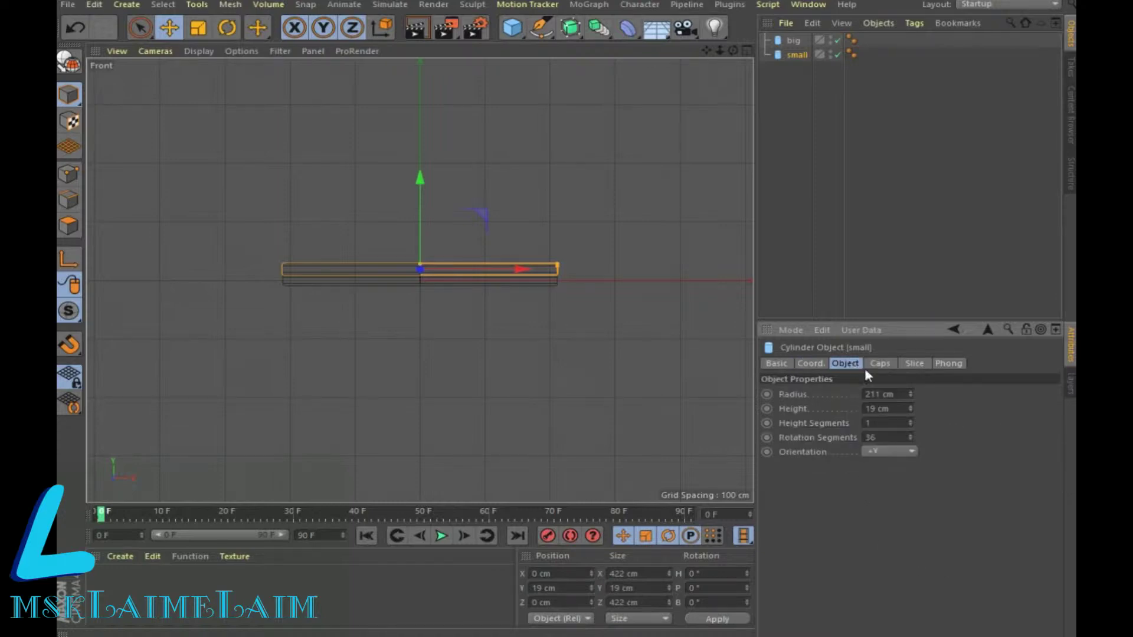
pyautogui.moveTo(910, 394); pyautogui.dragTo(910, 436)
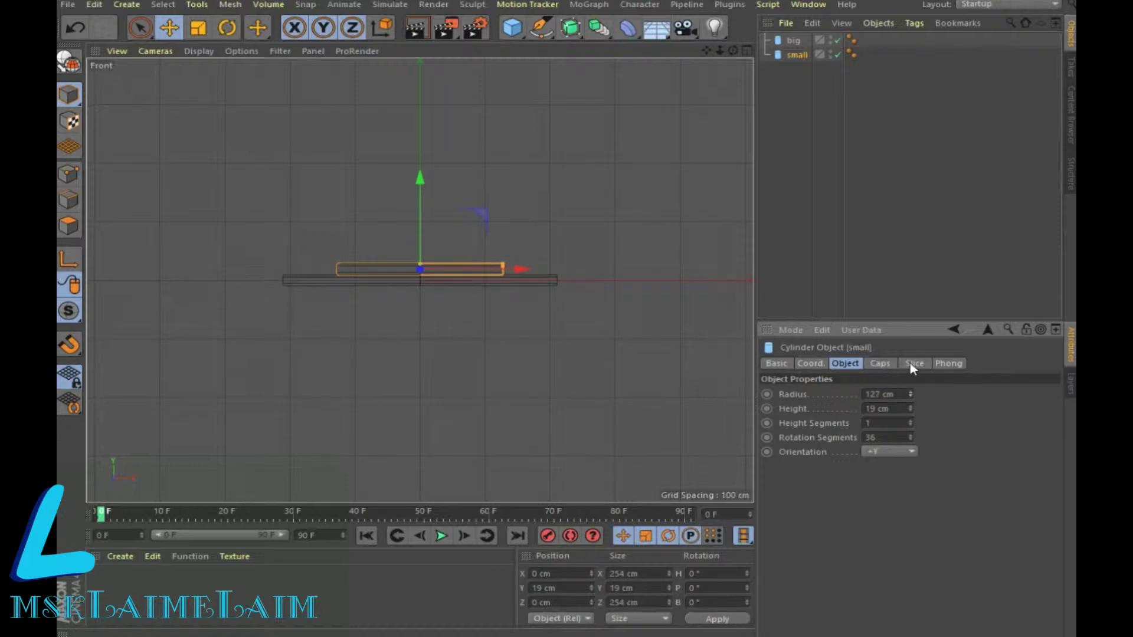
pyautogui.click(884, 365)
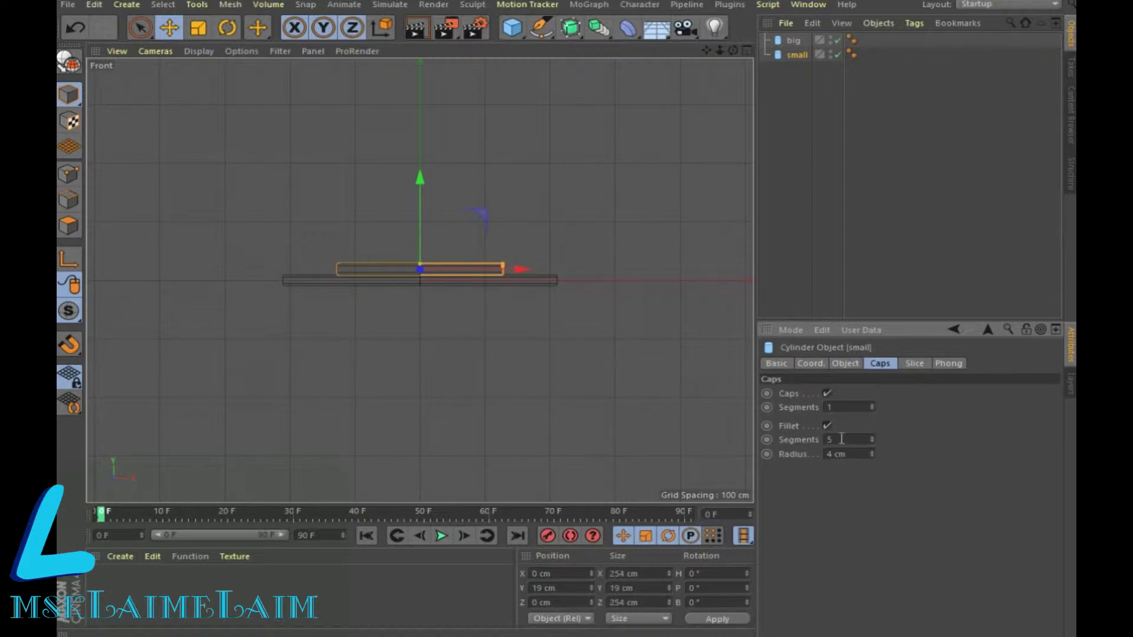
pyautogui.click(746, 52)
pyautogui.click(416, 52)
pyautogui.click(524, 328)
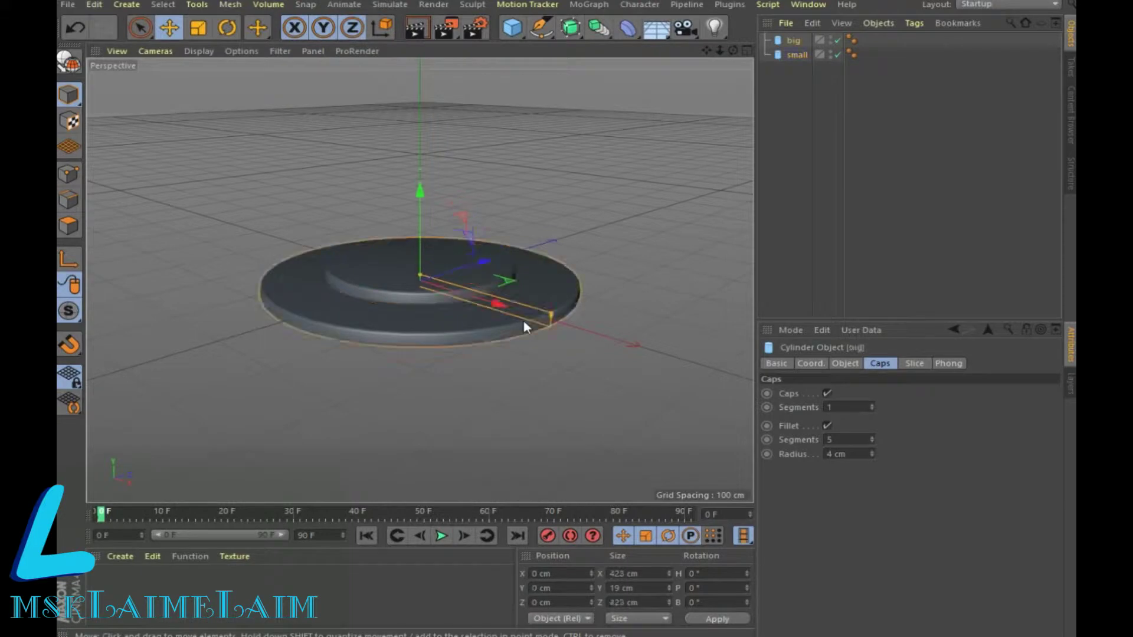
pyautogui.click(811, 363)
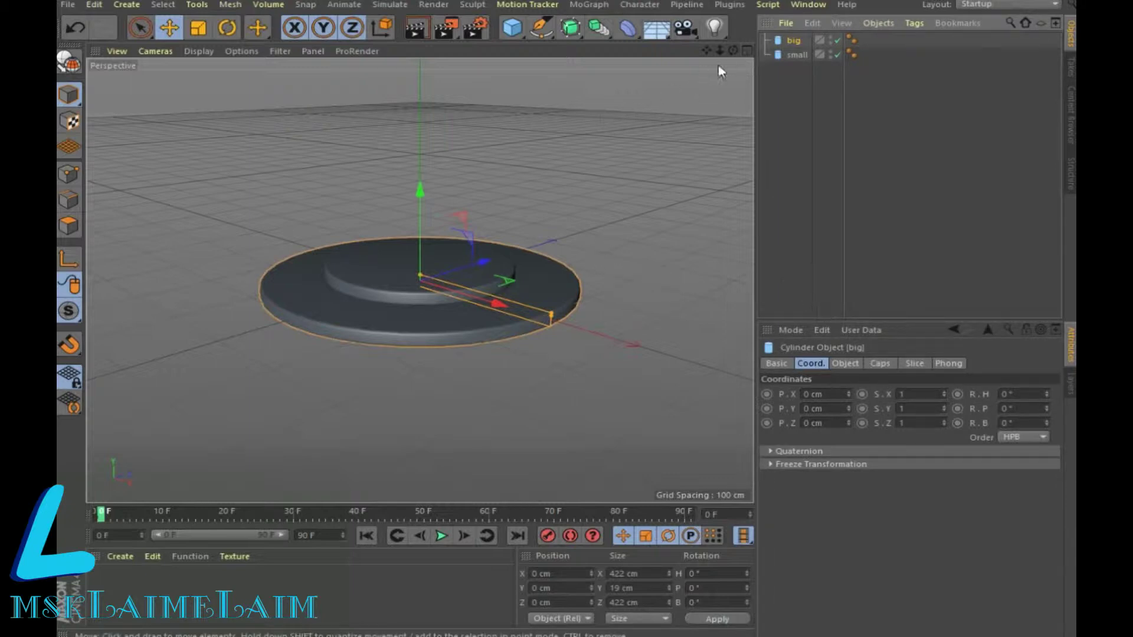
# Step: In a zoomed Front view, lift the small disc to Y 19.363 cm, then return to Perspective
pyautogui.middleClick(686, 200)
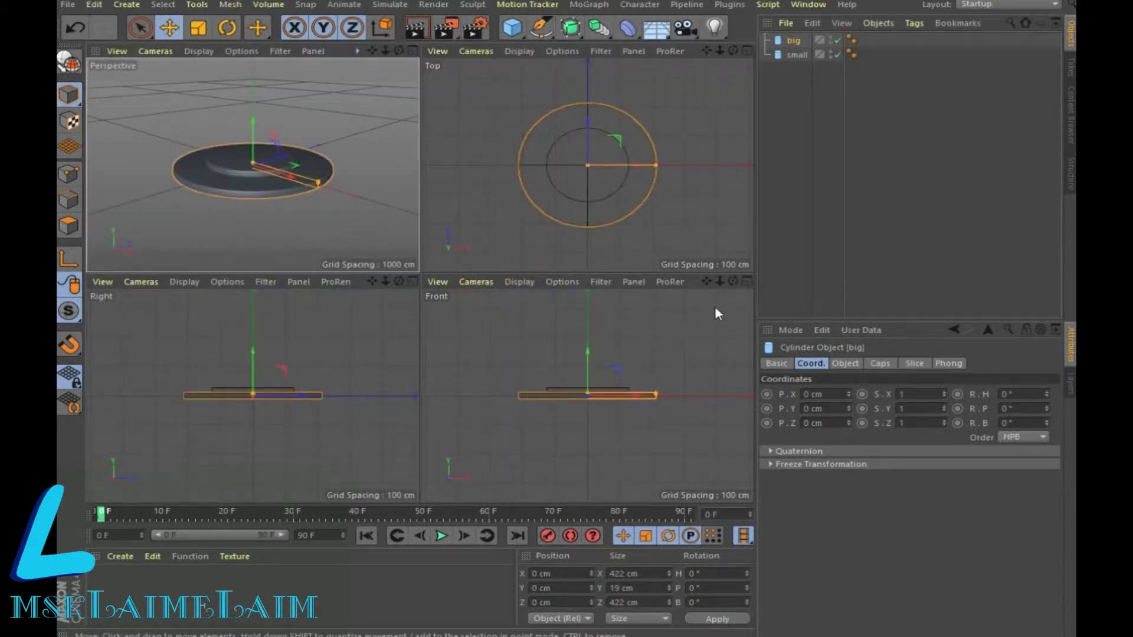
pyautogui.middleClick(649, 304)
pyautogui.scroll(3, 432, 241)
pyautogui.scroll(3, 432, 244)
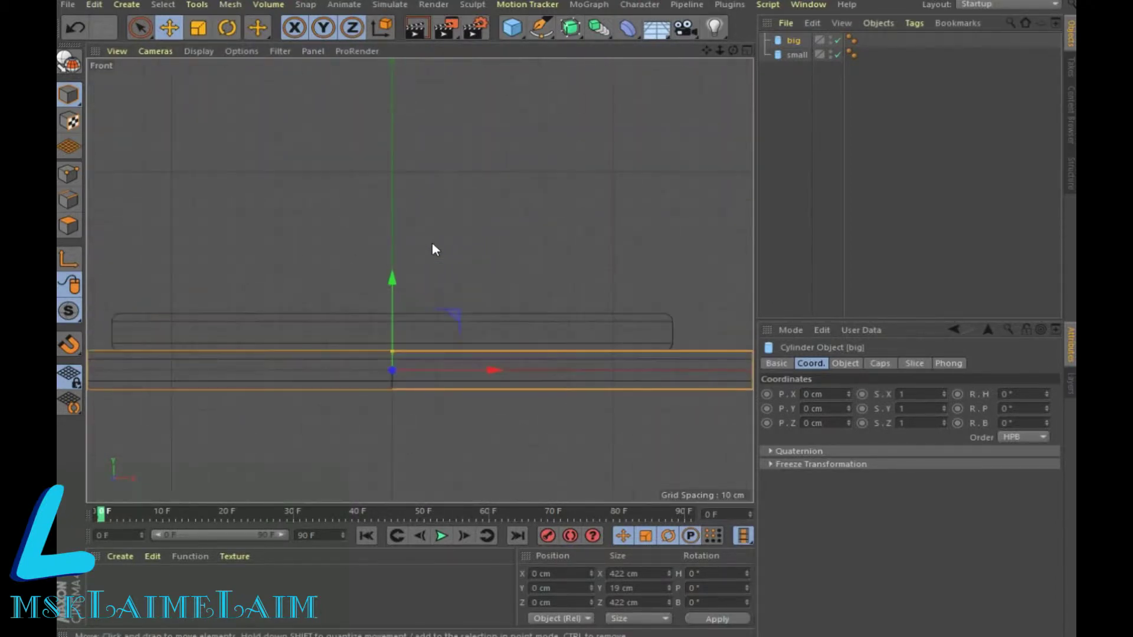
pyautogui.click(791, 55)
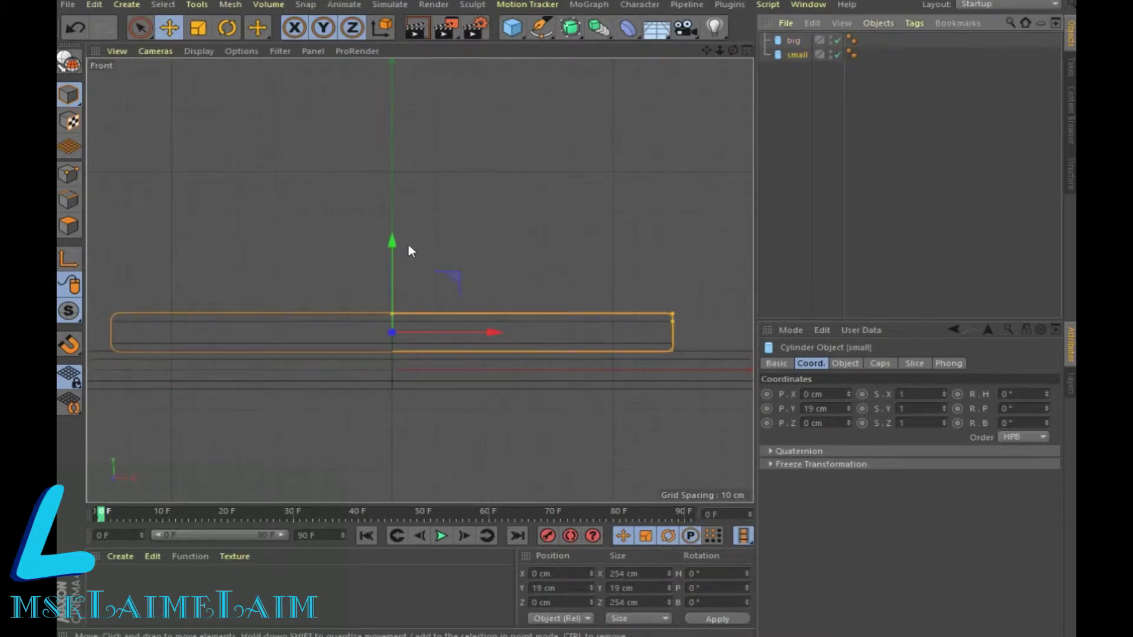
pyautogui.moveTo(392, 242)
pyautogui.mouseDown()
pyautogui.moveTo(412, 204)
pyautogui.moveTo(407, 242)
pyautogui.mouseUp()
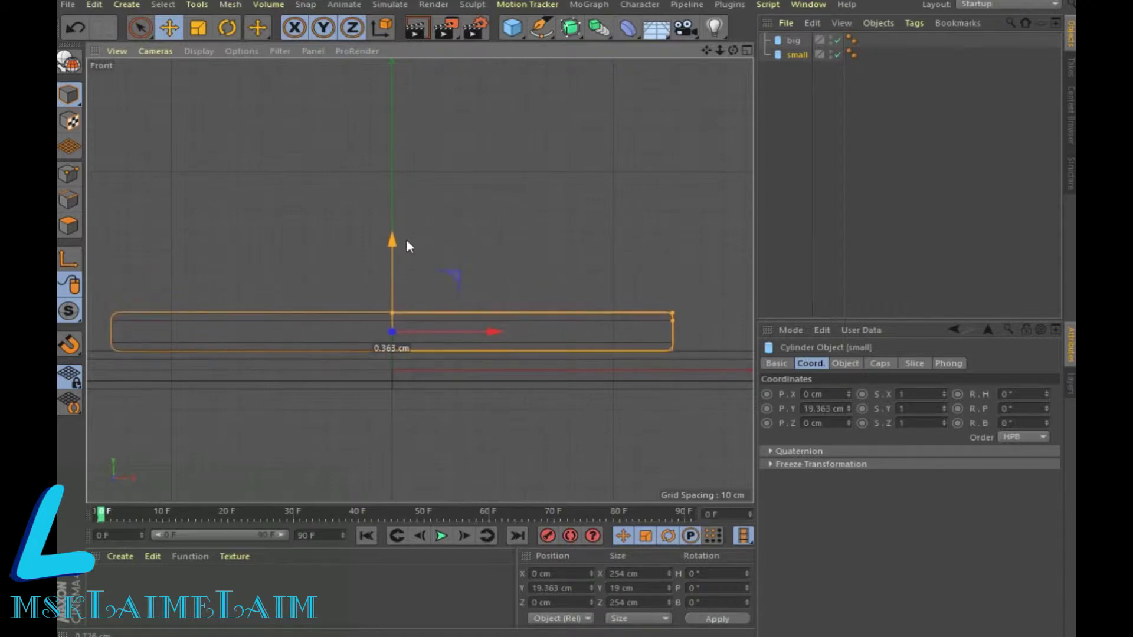
pyautogui.click(746, 51)
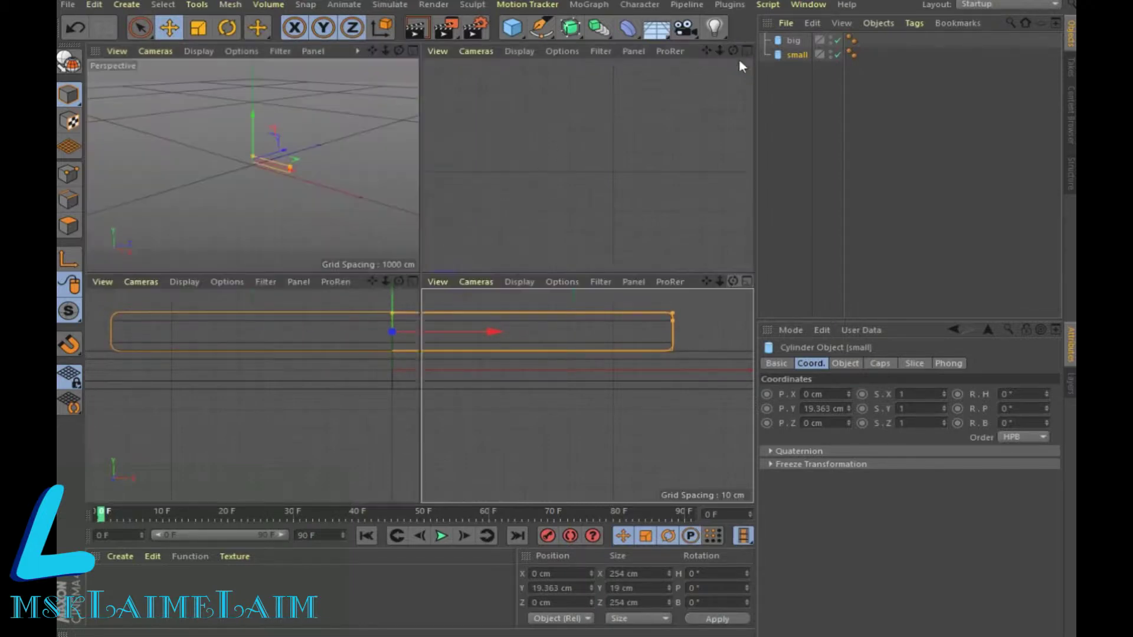
pyautogui.click(413, 51)
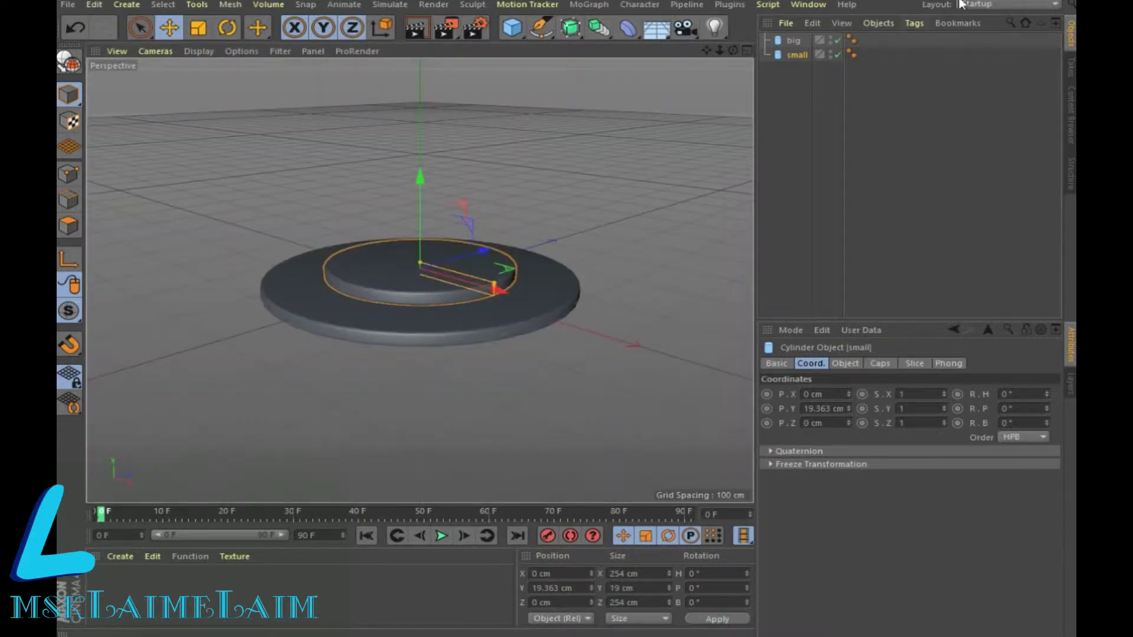
# Step: Add a third cylinder, undoing a stray cube, sized 4 cm radius and 4 cm height
pyautogui.click(512, 28)
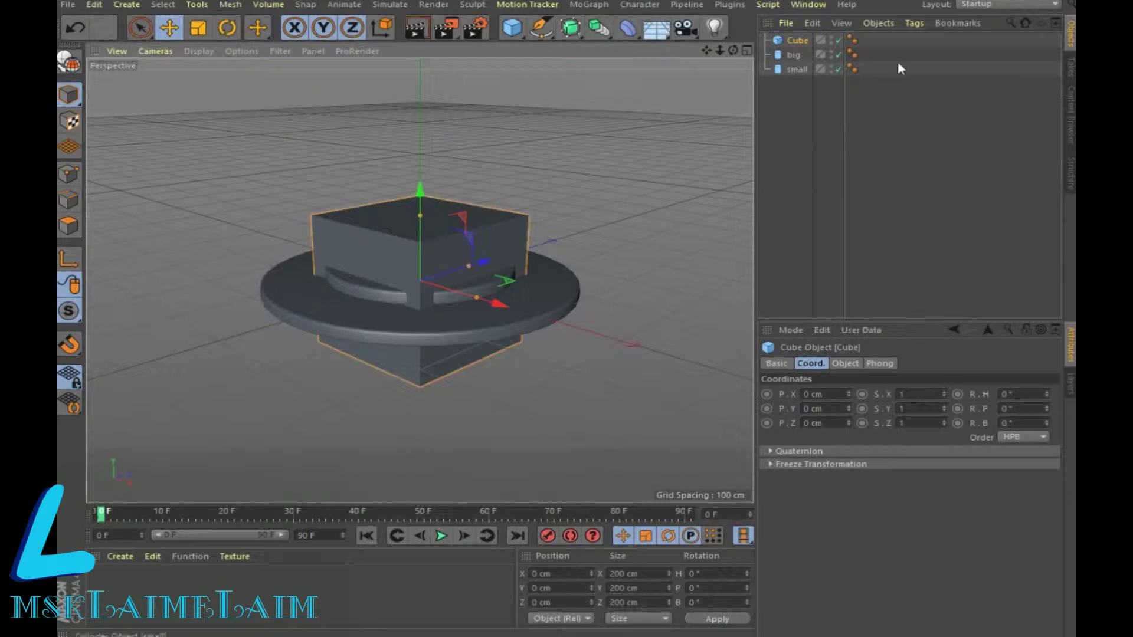
pyautogui.click(75, 27)
pyautogui.click(508, 31)
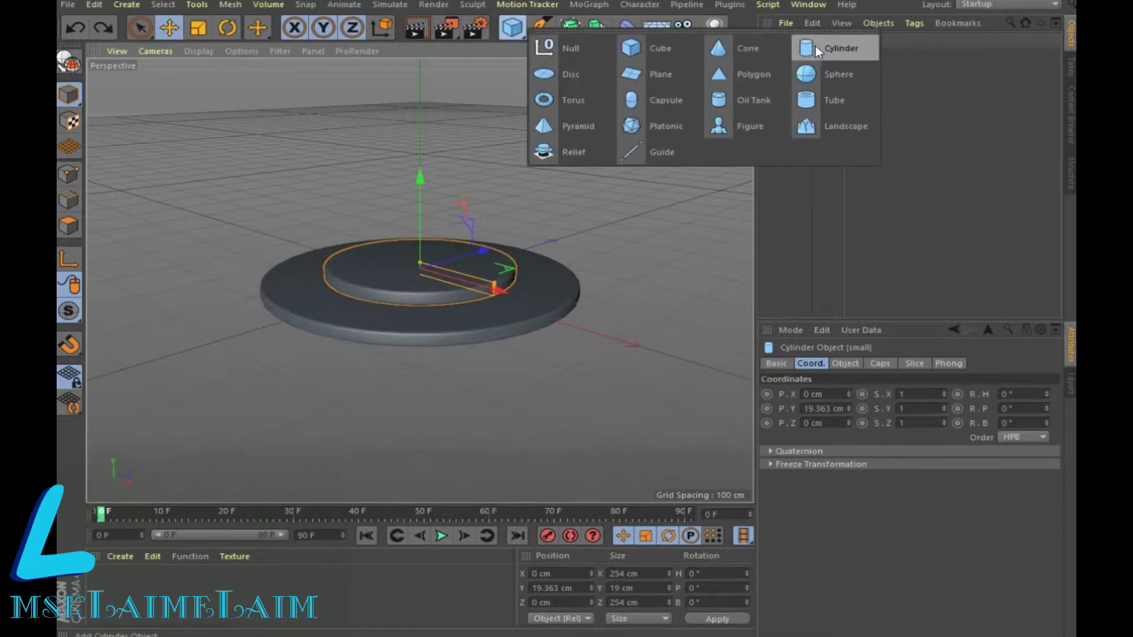
pyautogui.click(817, 45)
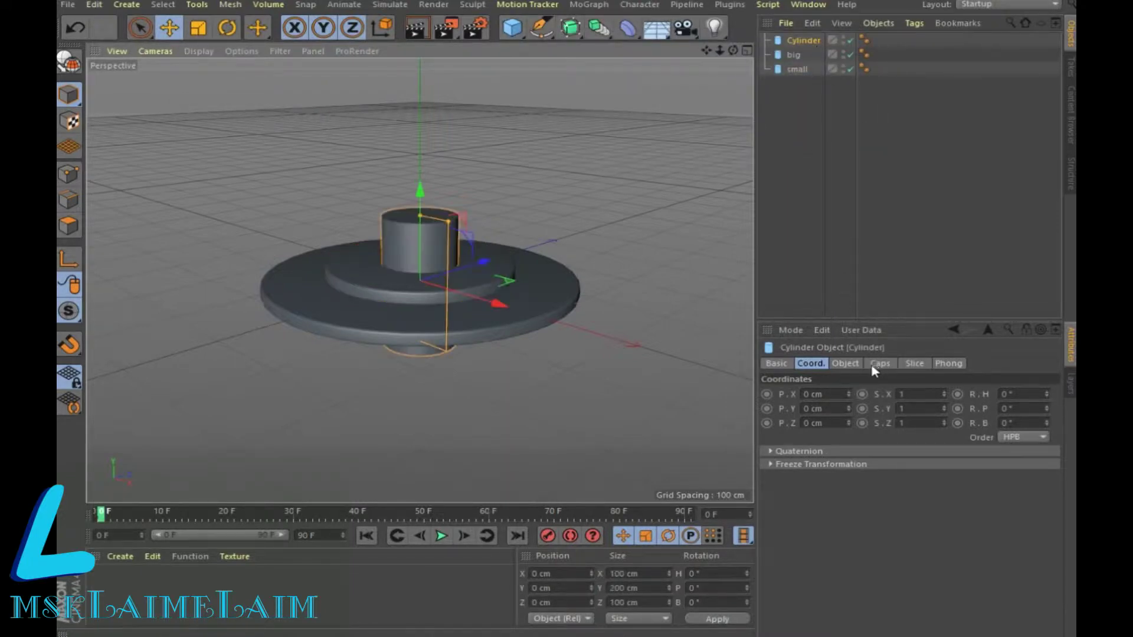
pyautogui.click(846, 362)
pyautogui.doubleClick(869, 394)
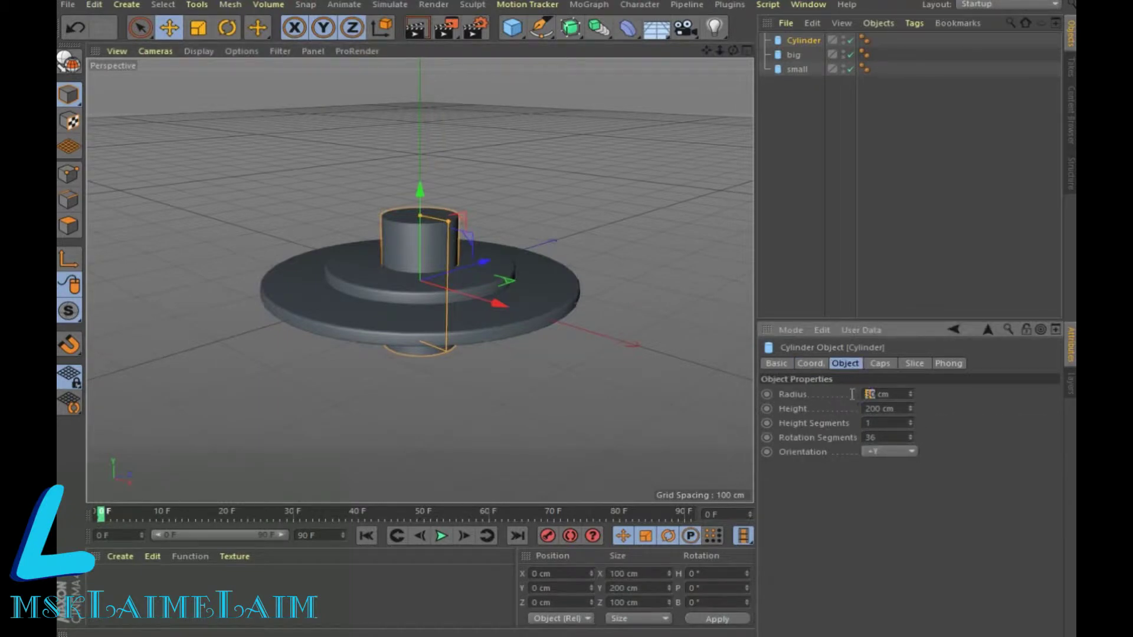
pyautogui.press('Tab')
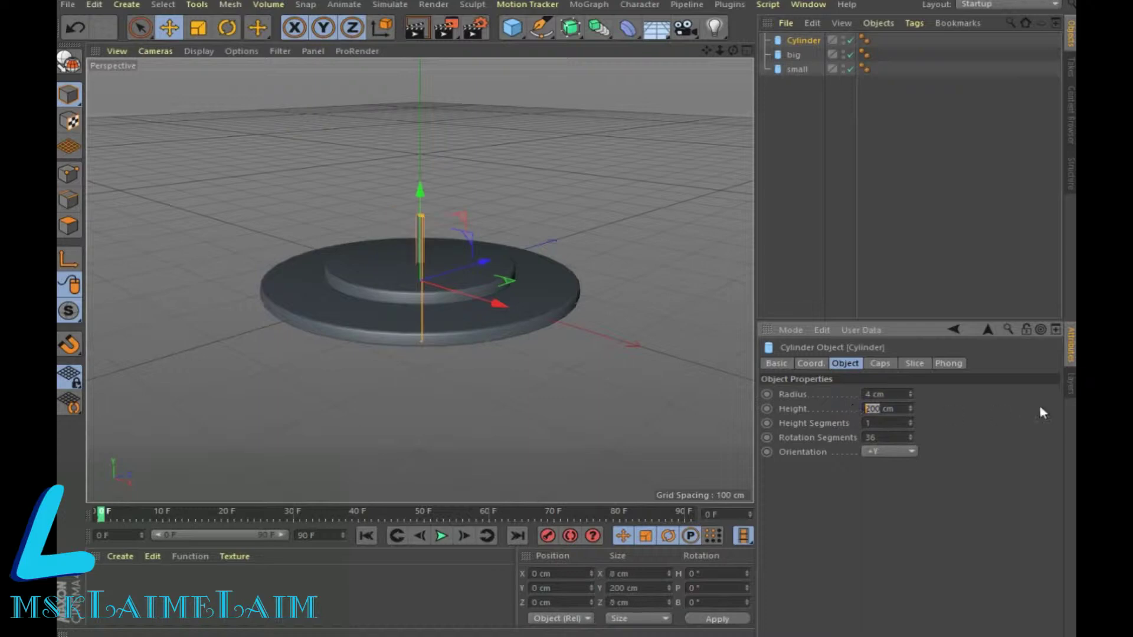
pyautogui.write('4')
pyautogui.press('Return')
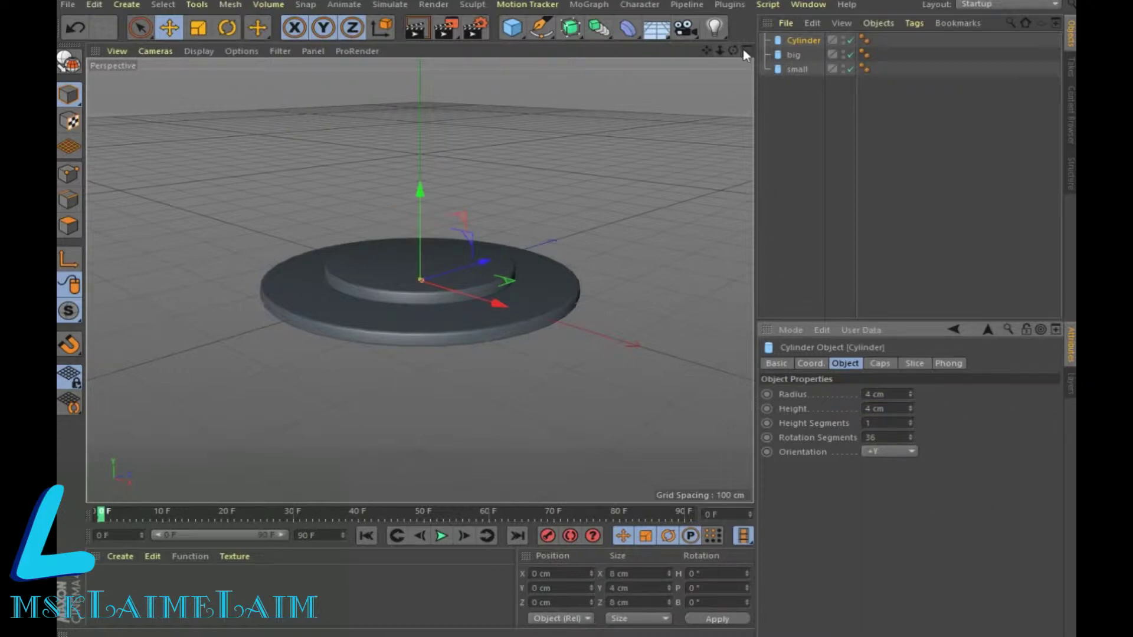
pyautogui.click(747, 51)
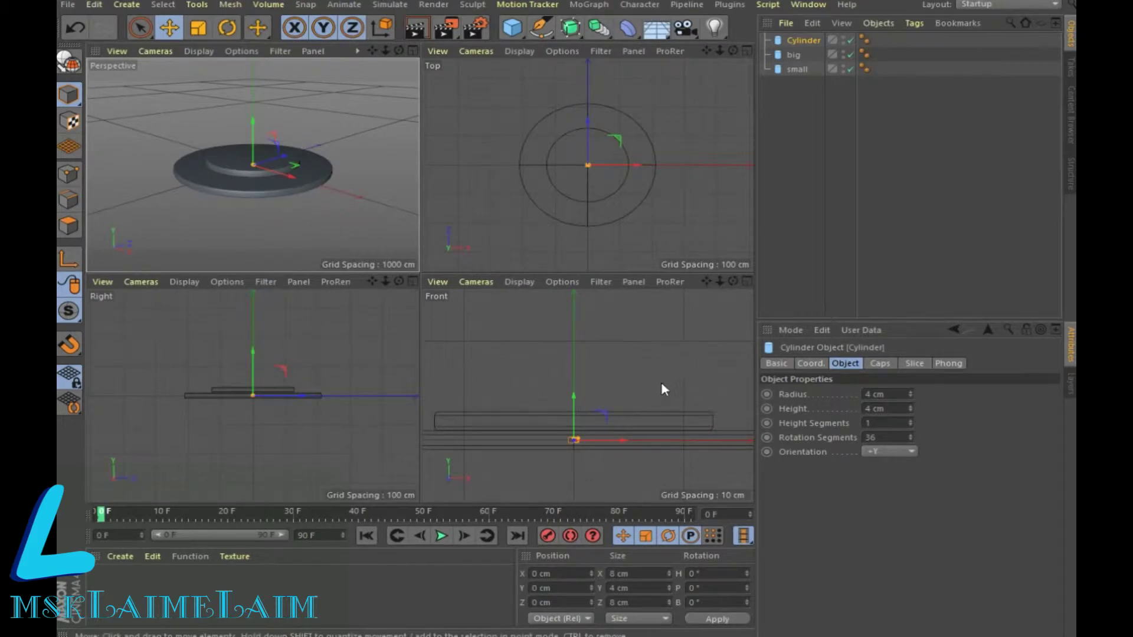
# Step: In the Front view, lift the stub cylinder to about 31 cm
pyautogui.click(746, 282)
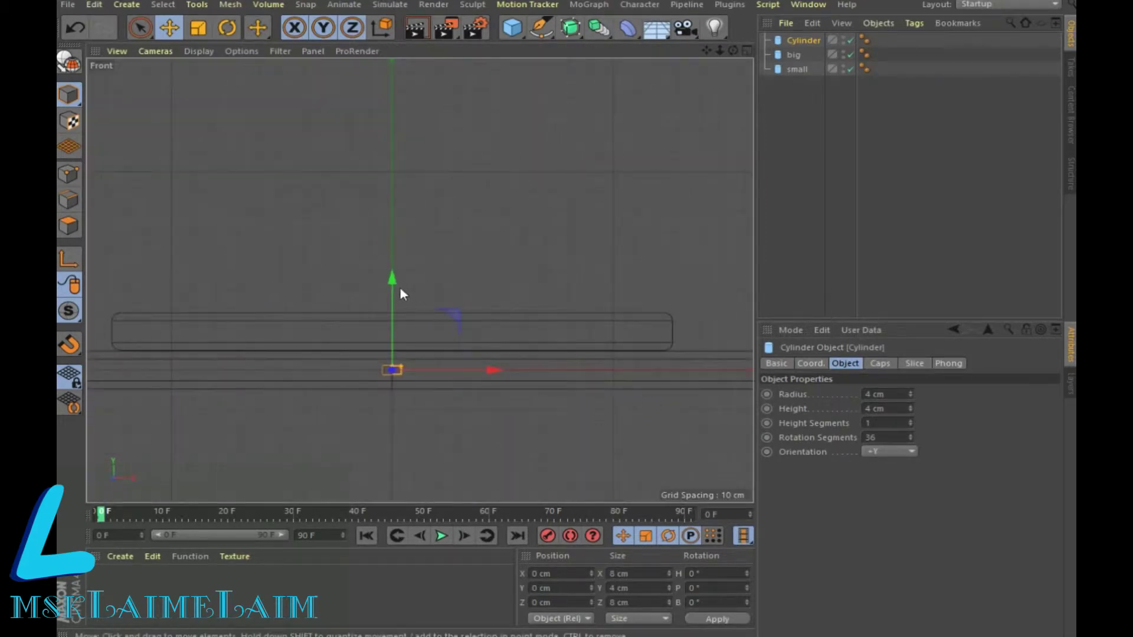
pyautogui.moveTo(394, 285); pyautogui.dragTo(406, 220)
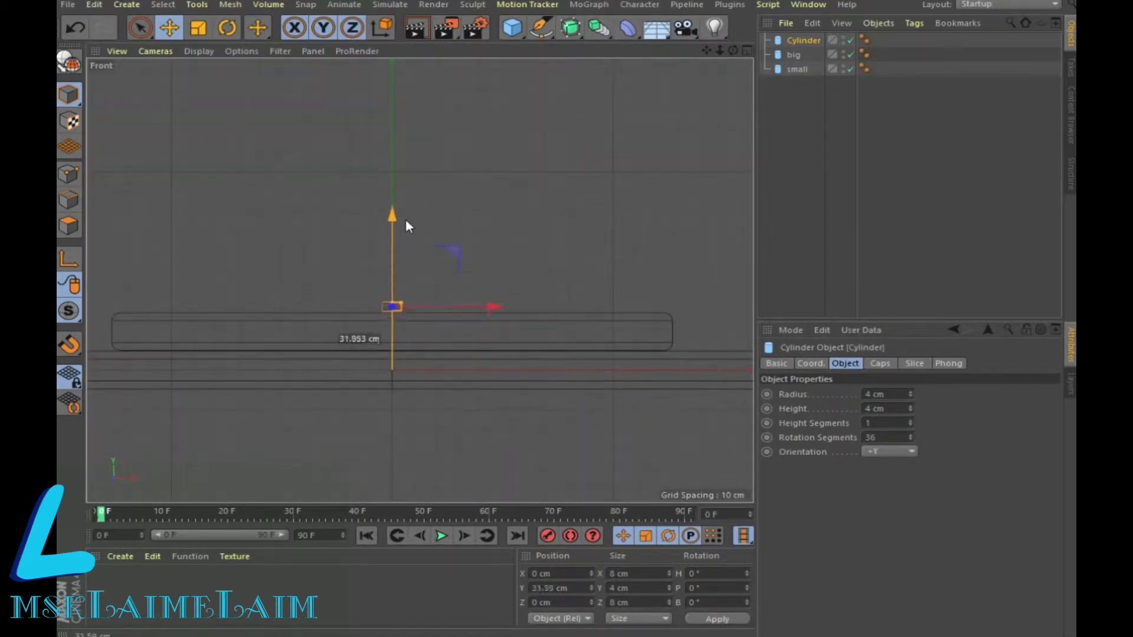
pyautogui.moveTo(405, 219); pyautogui.dragTo(406, 223)
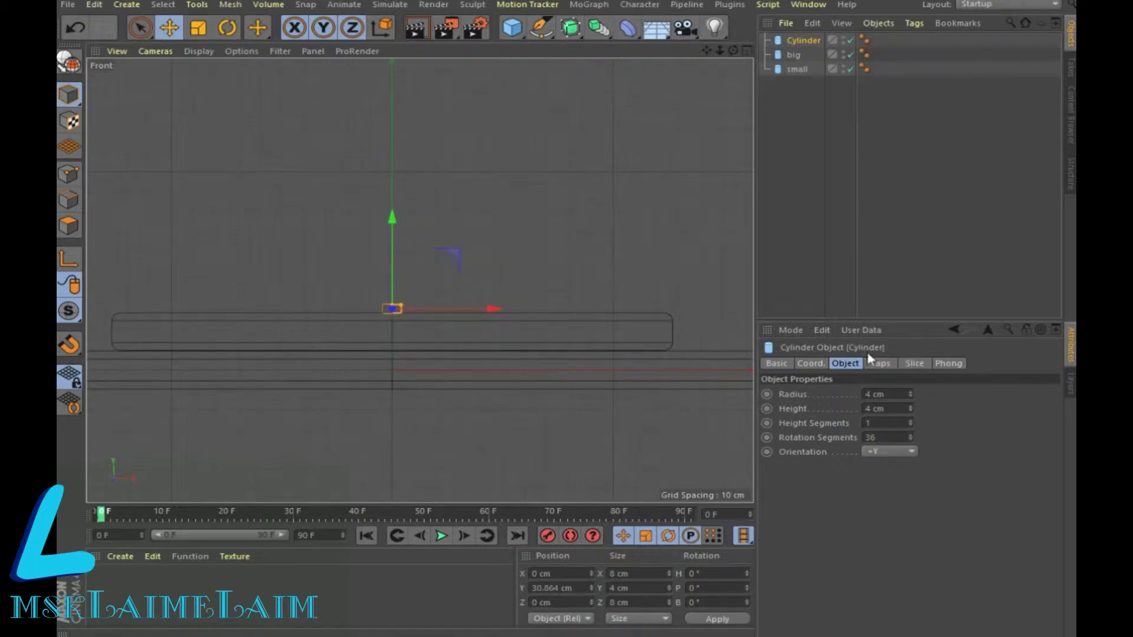
# Step: Give the stub filleted caps with 1 cm radius and 2 segments
pyautogui.click(883, 366)
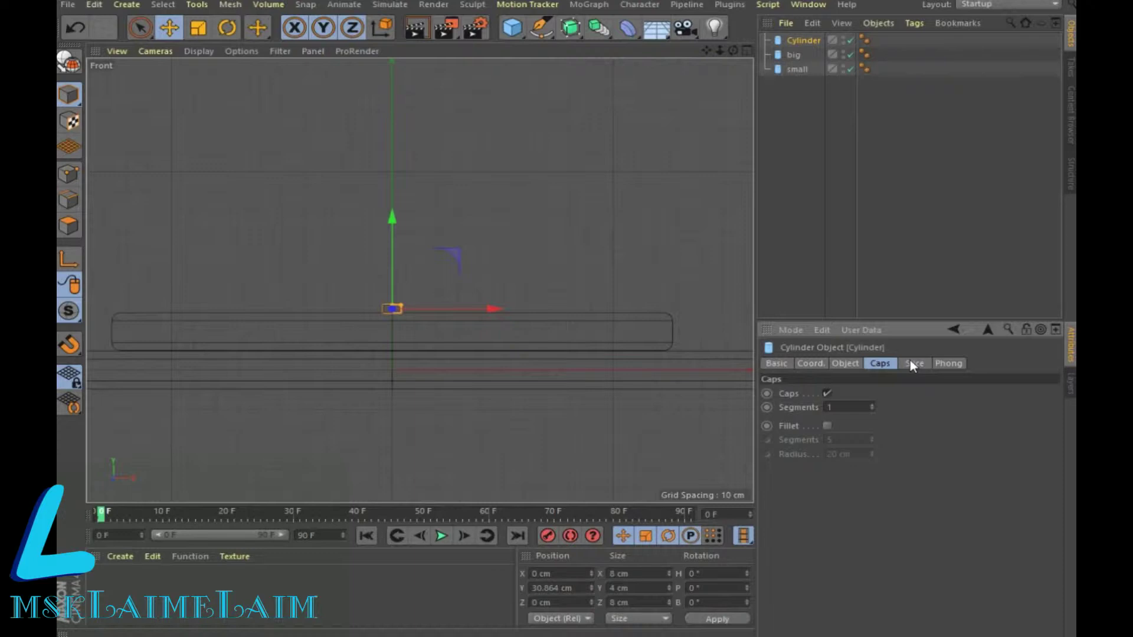
pyautogui.click(827, 425)
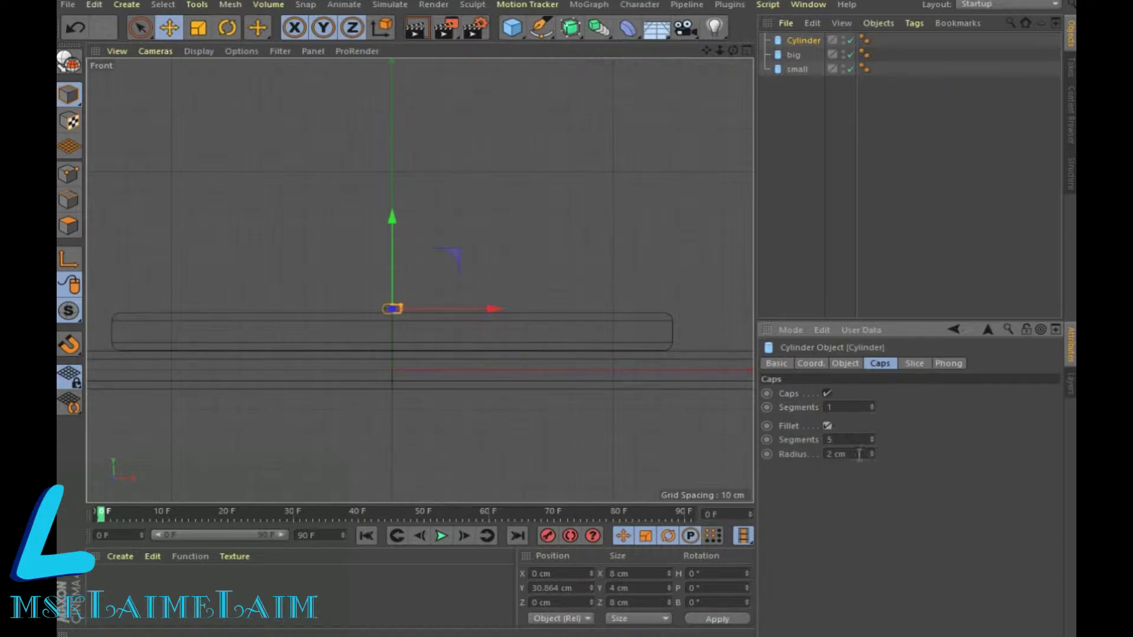
pyautogui.click(871, 457)
pyautogui.write('2')
pyautogui.click(746, 50)
pyautogui.click(413, 50)
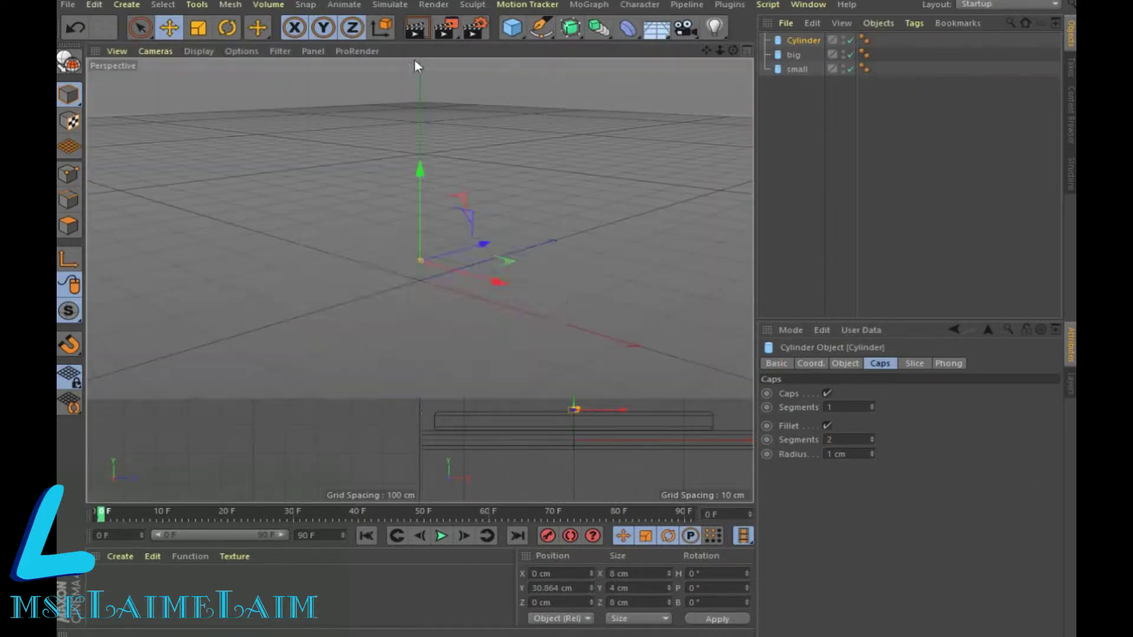
pyautogui.scroll(5, 599, 292)
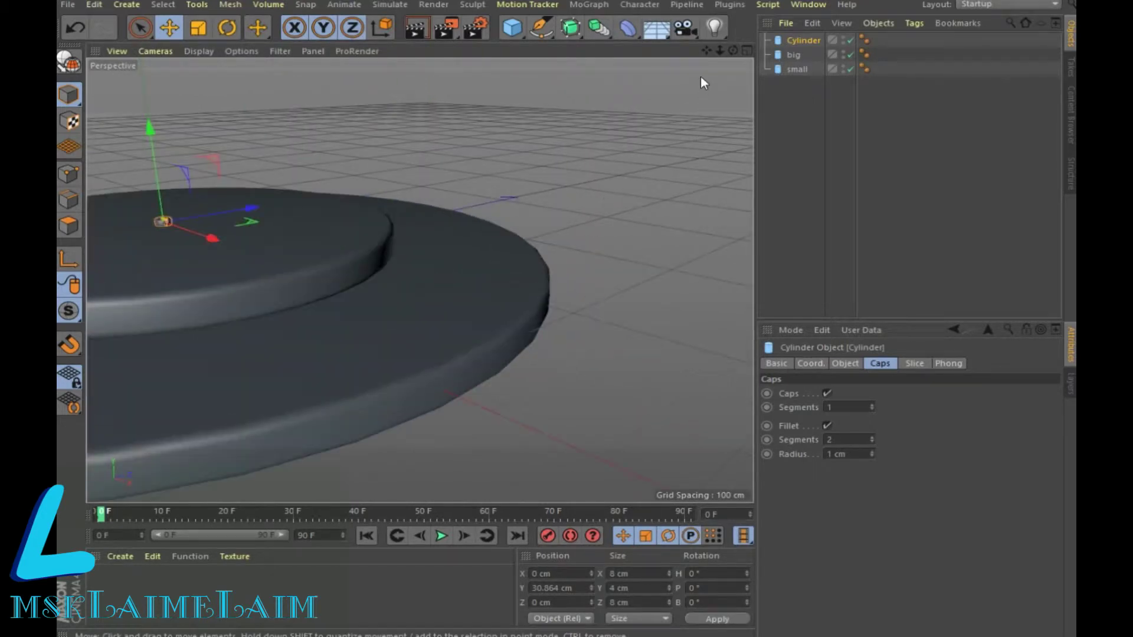
pyautogui.moveTo(706, 51); pyautogui.dragTo(705, 54)
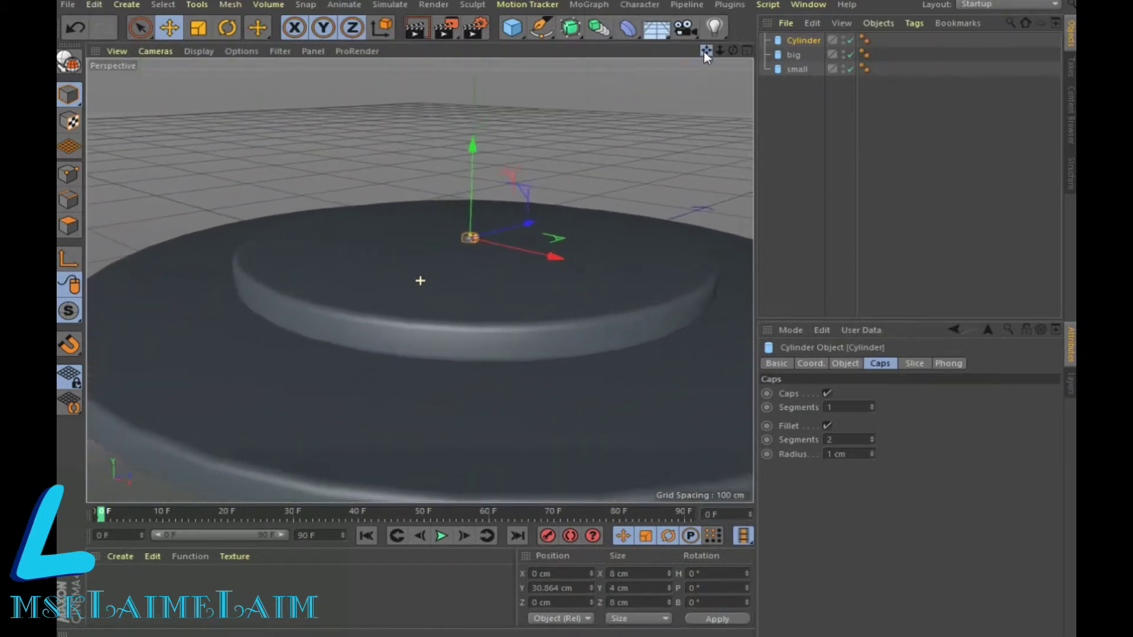
pyautogui.click(812, 364)
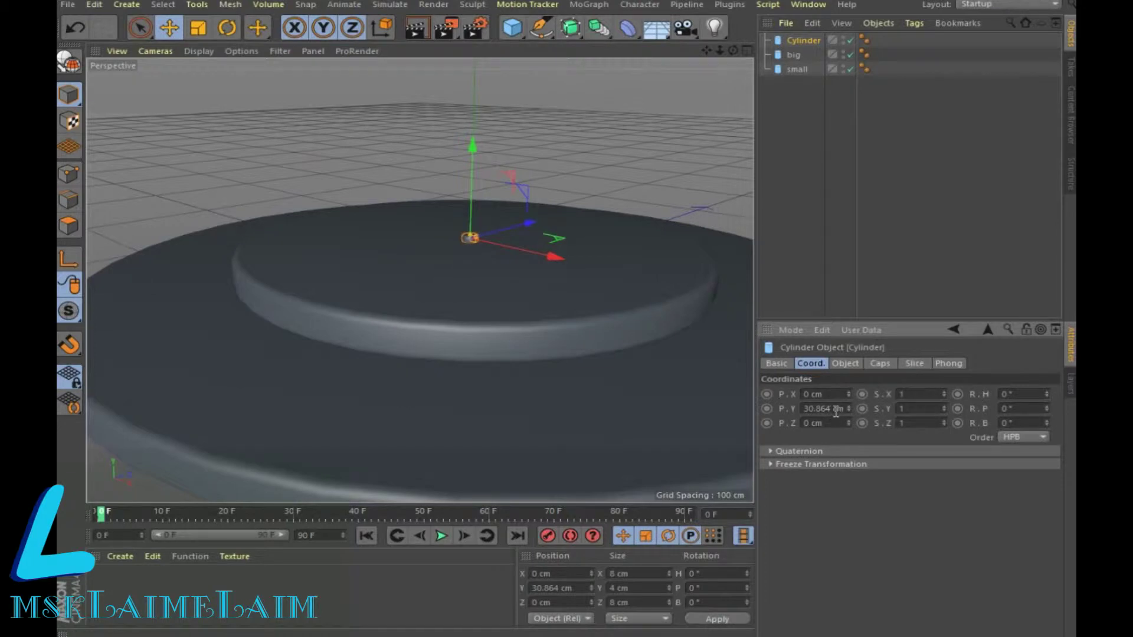
# Step: Set the stub cylinder's Y position to exactly 30 cm
pyautogui.doubleClick(829, 410)
pyautogui.write('30')
pyautogui.press('Return')
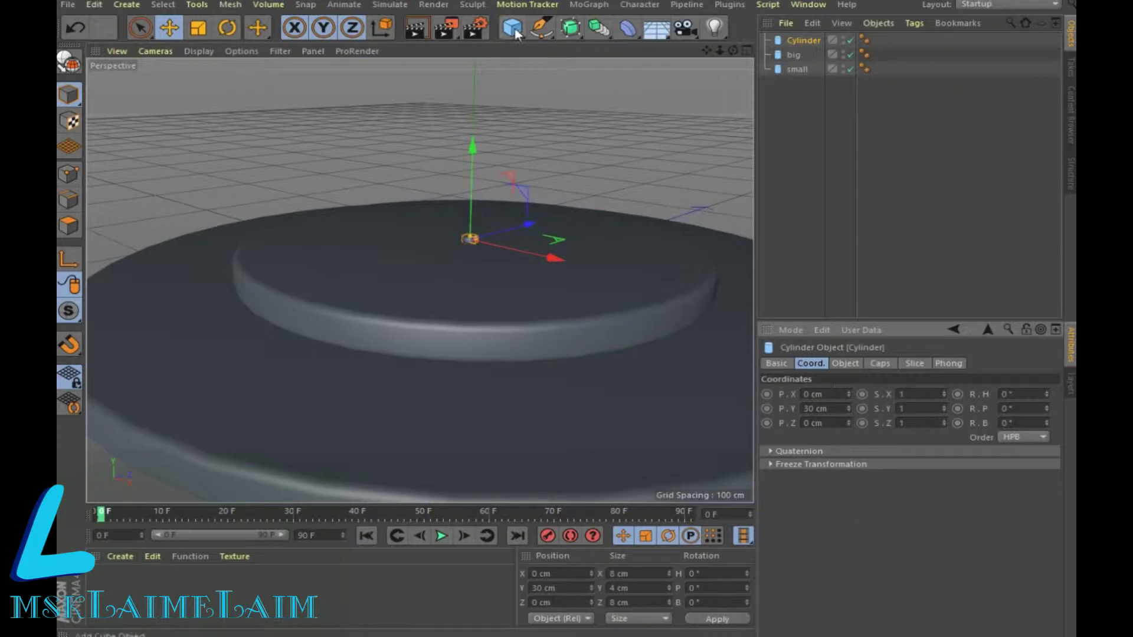
# Step: Add a new cylinder with a 10 cm radius
pyautogui.moveTo(512, 27); pyautogui.dragTo(804, 47)
pyautogui.click(804, 48)
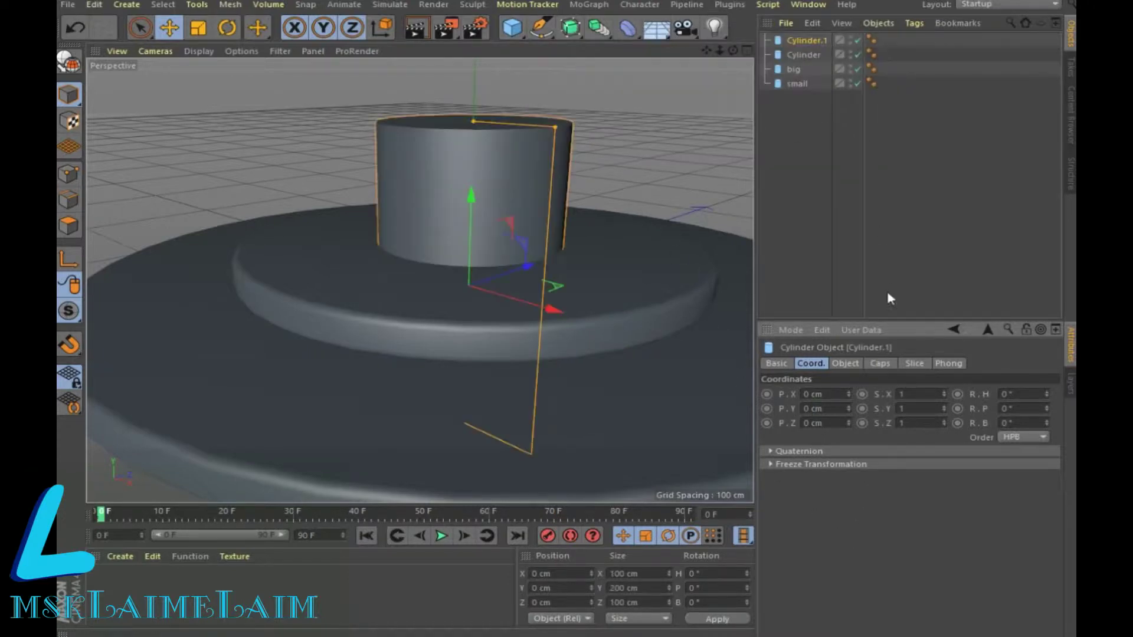
pyautogui.click(850, 367)
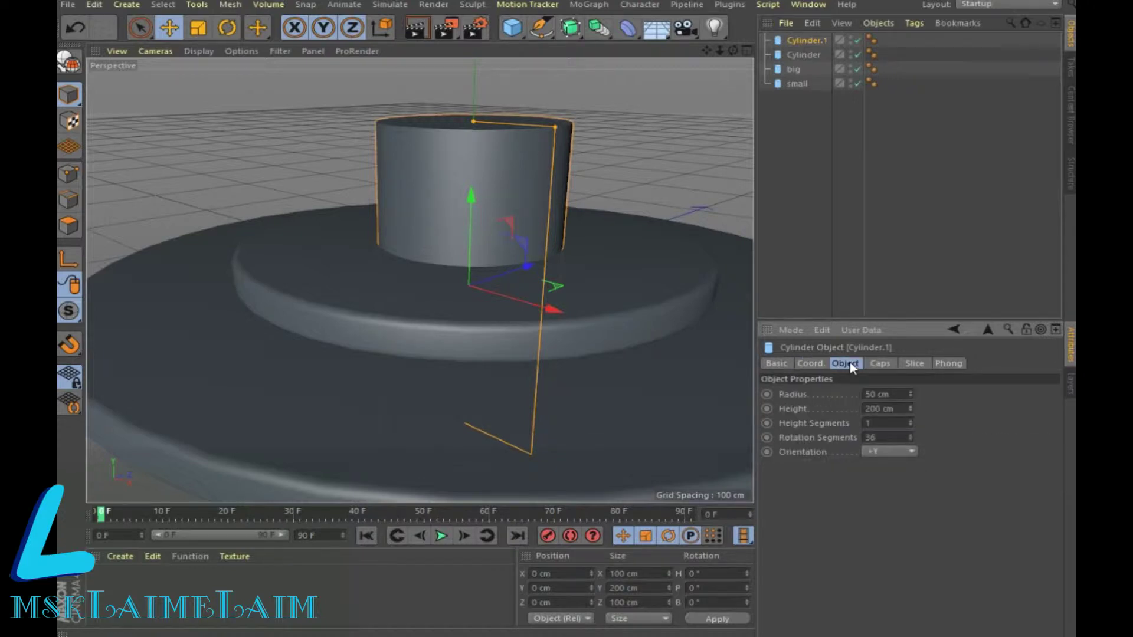
pyautogui.doubleClick(878, 394)
pyautogui.write('0')
pyautogui.press('Return')
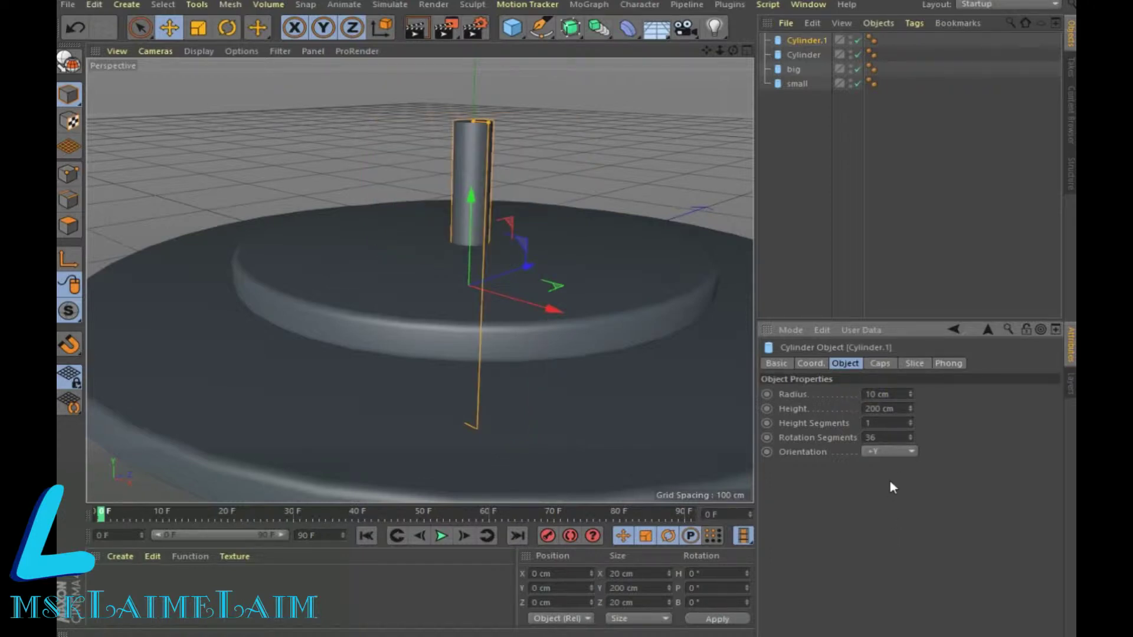
pyautogui.doubleClick(877, 394)
# Step: Thin the pole to a 5 cm radius and raise it to about 131 cm
pyautogui.write('5')
pyautogui.press('Return')
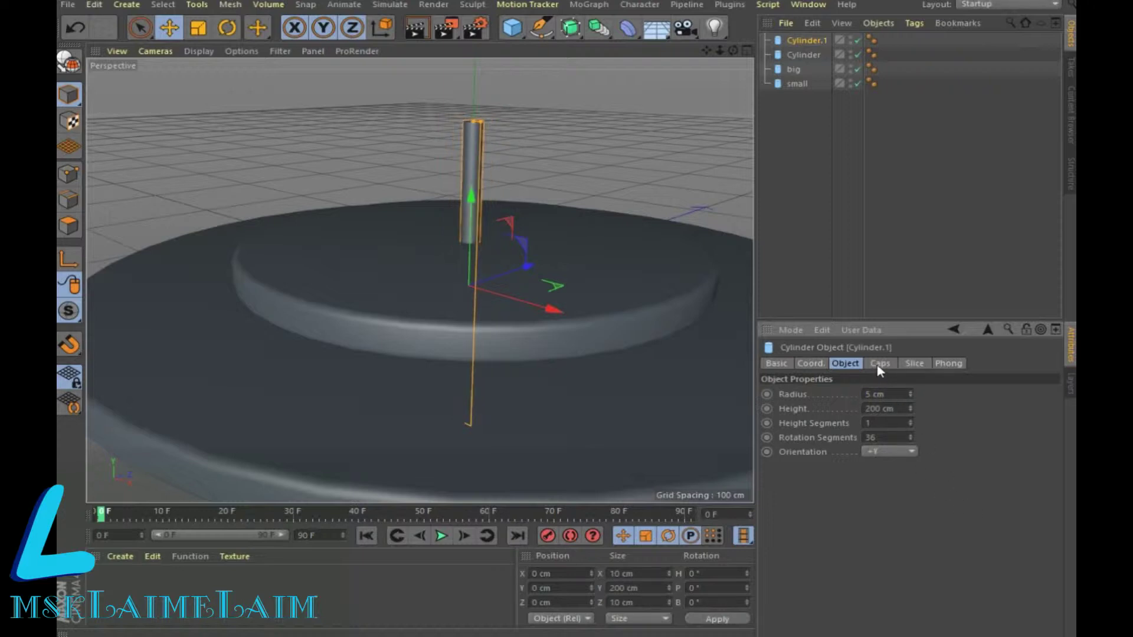
pyautogui.click(879, 363)
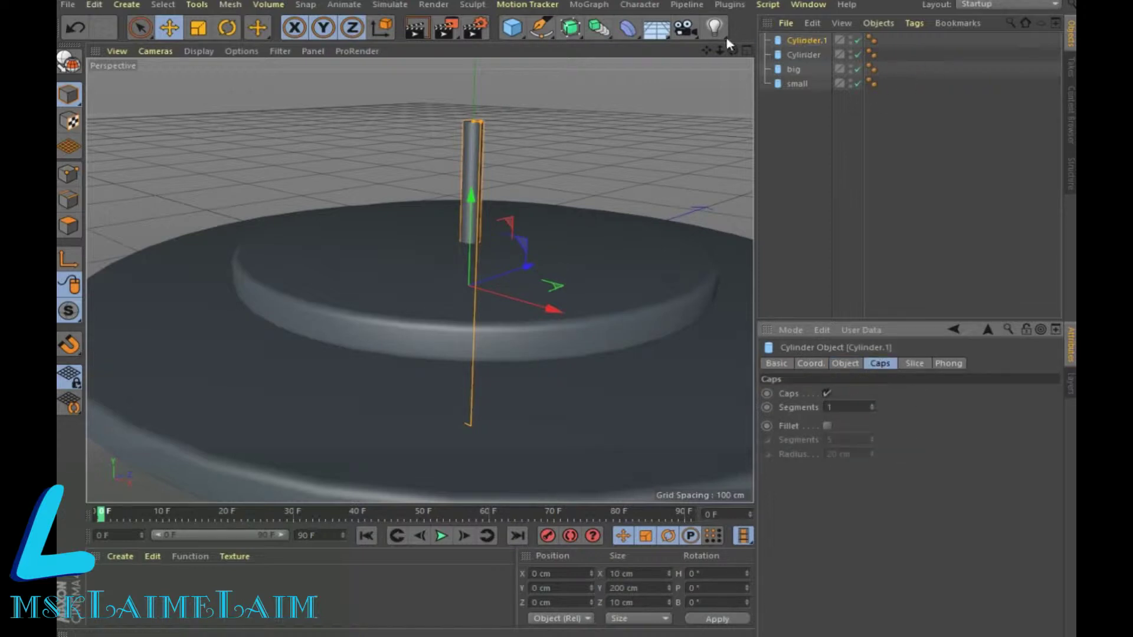
pyautogui.click(746, 51)
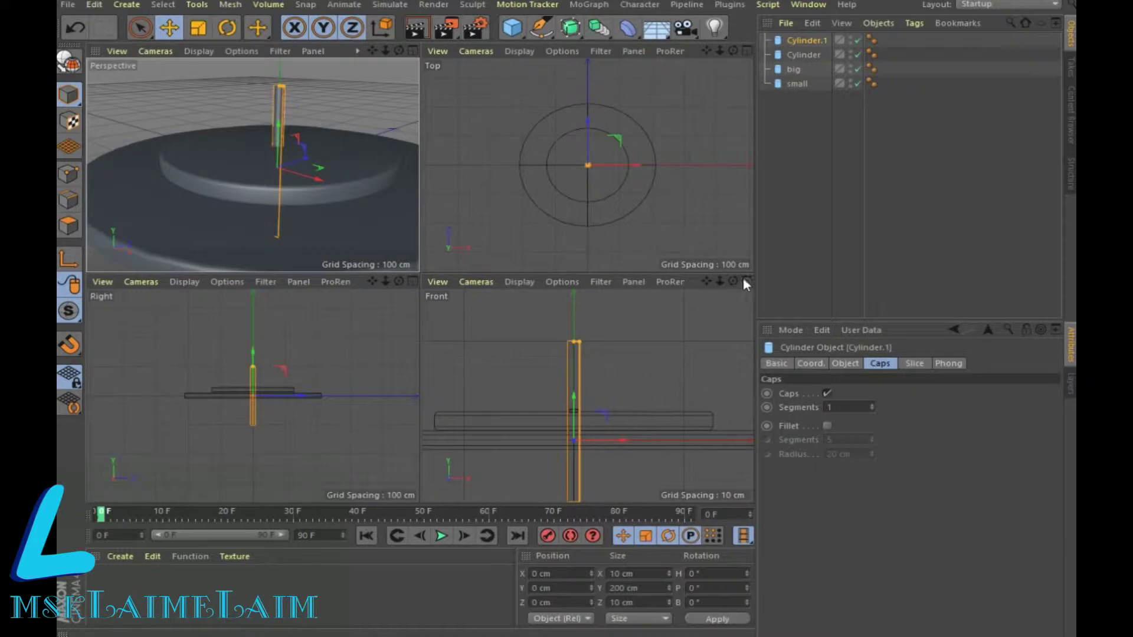
pyautogui.click(744, 280)
pyautogui.moveTo(392, 282); pyautogui.dragTo(415, 12)
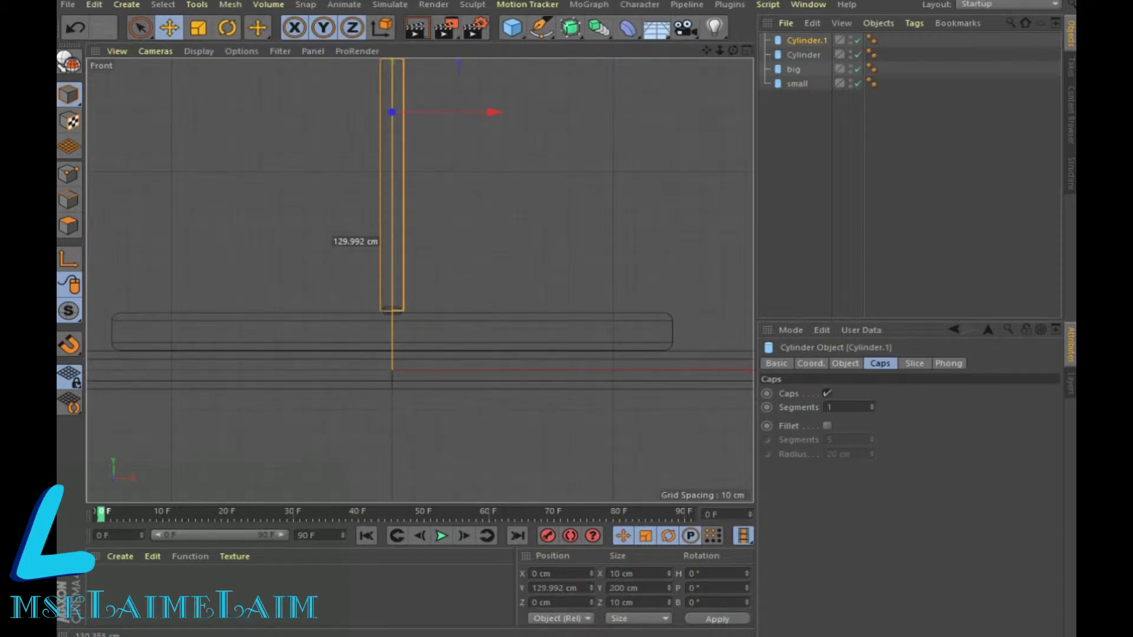
pyautogui.moveTo(393, 283); pyautogui.dragTo(393, 281)
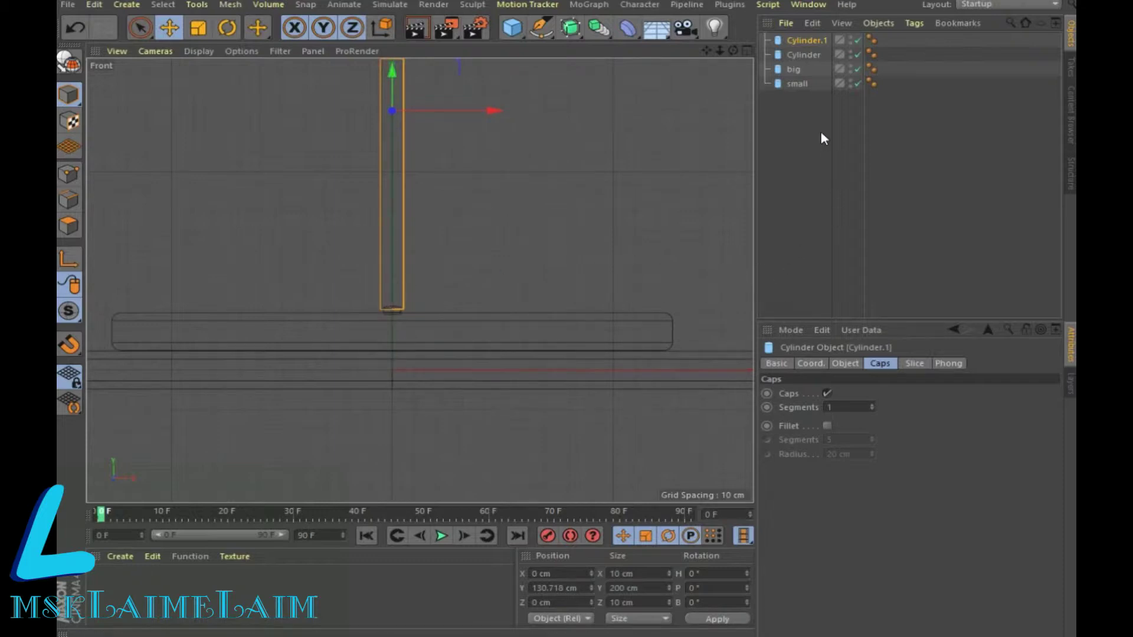
# Step: Widen the stub cylinder's radius to 7 cm, then reselect the pole in Perspective
pyautogui.click(806, 56)
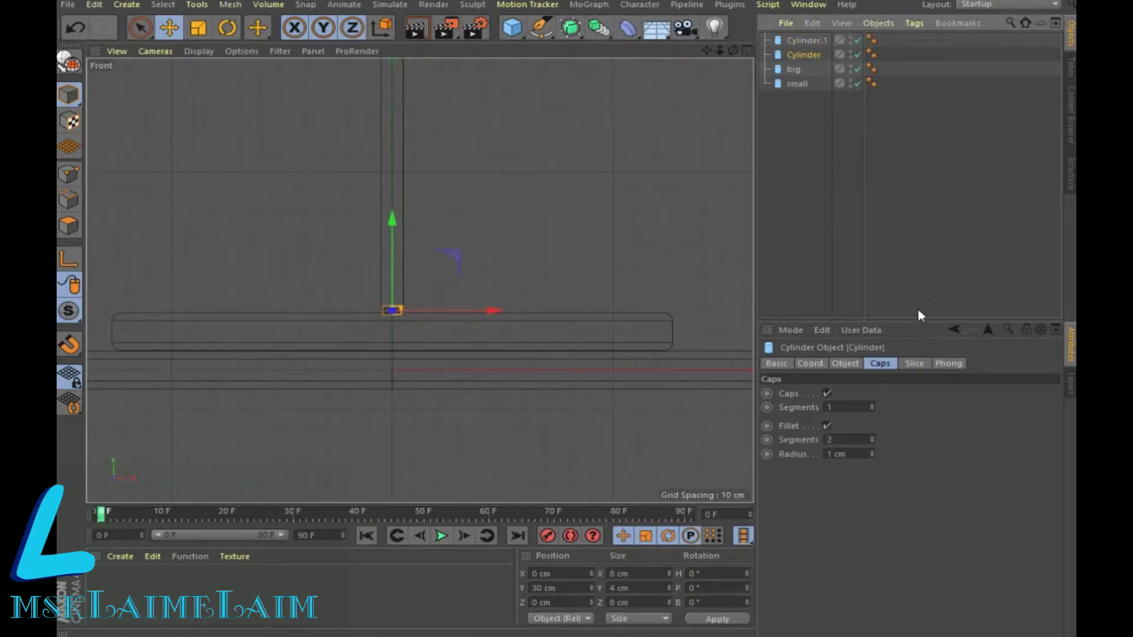
pyautogui.click(844, 361)
pyautogui.click(911, 392)
pyautogui.click(911, 392)
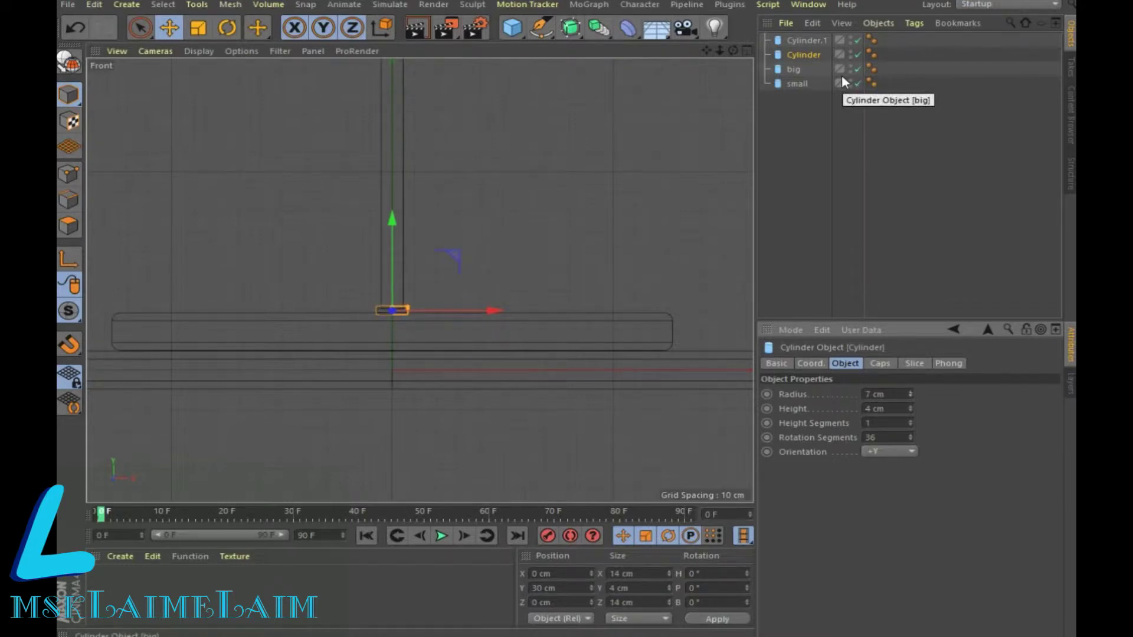
pyautogui.click(806, 40)
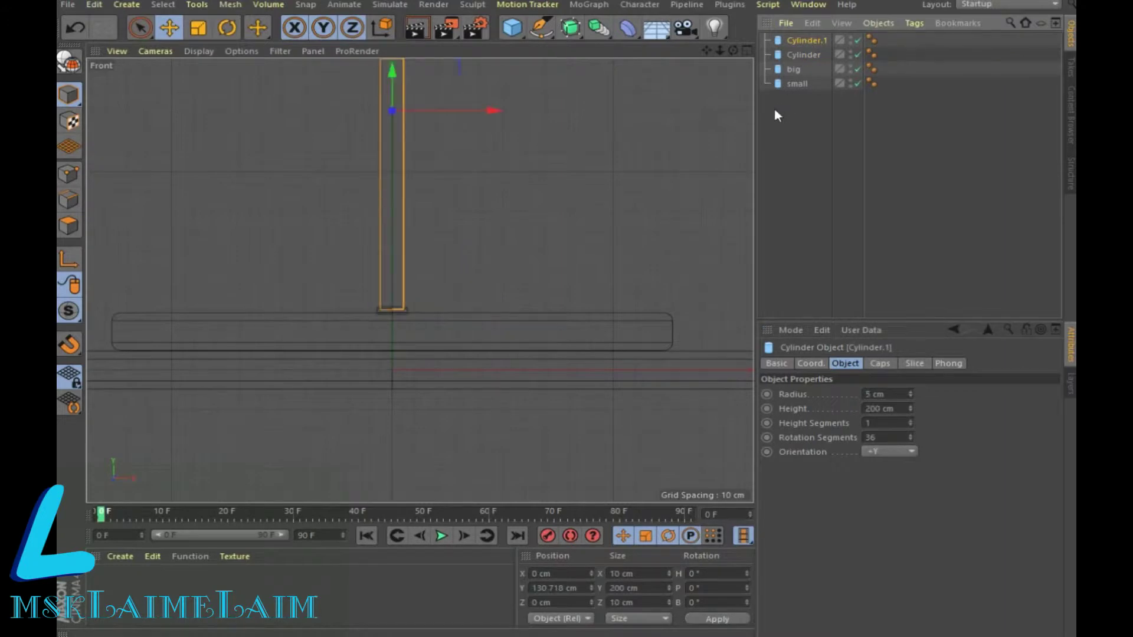
pyautogui.click(745, 51)
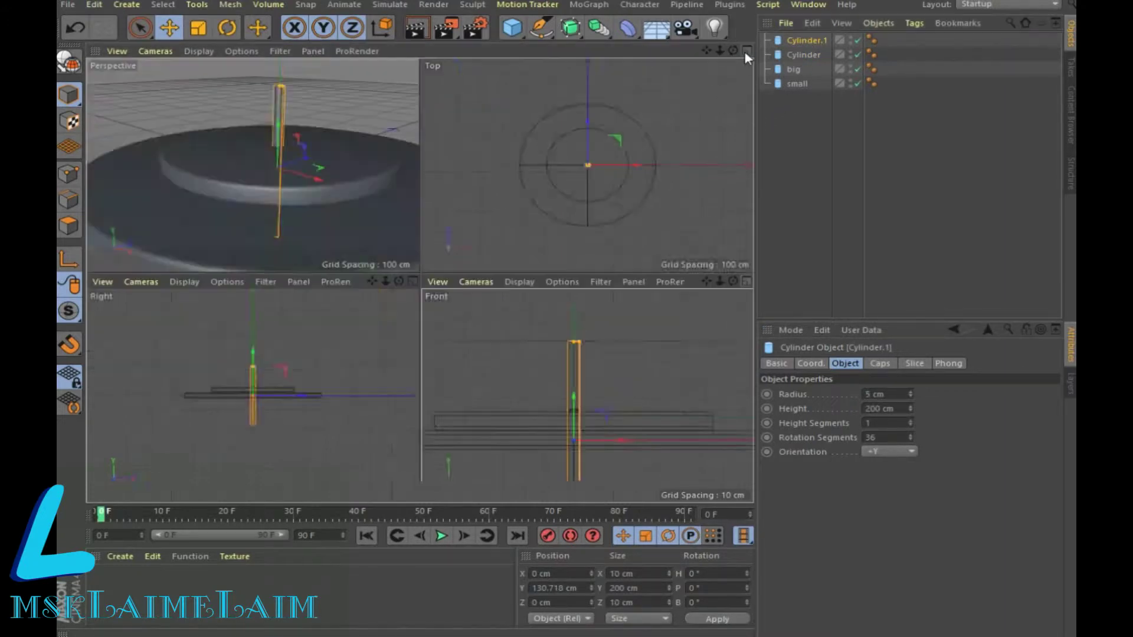
pyautogui.click(413, 51)
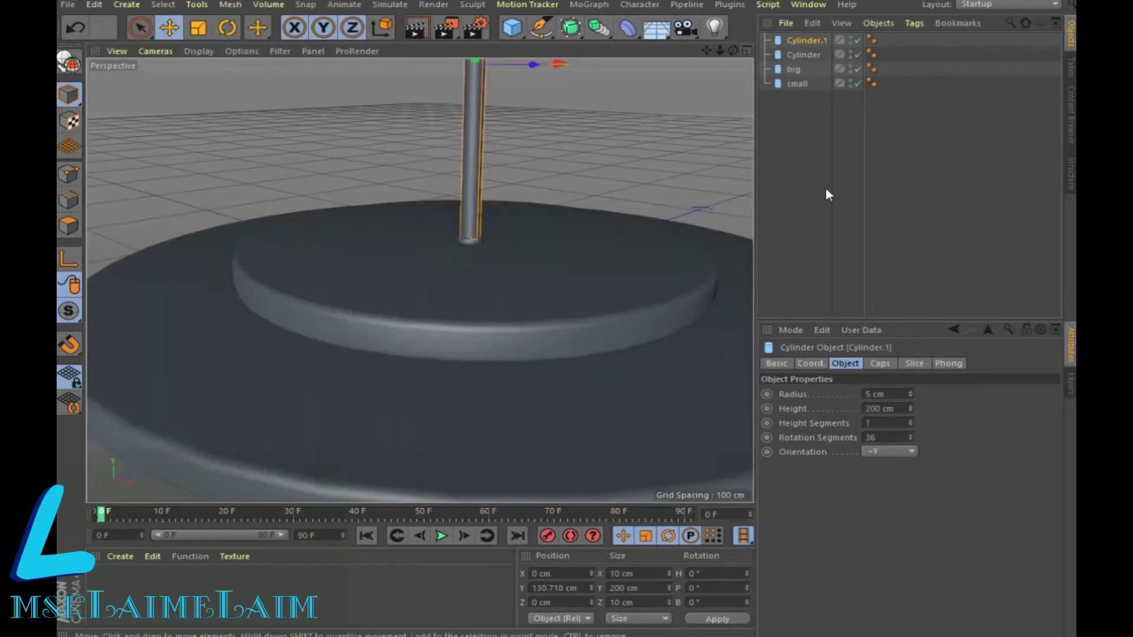
# Step: Set the pole's Y position to 130 cm and reframe the view
pyautogui.click(810, 364)
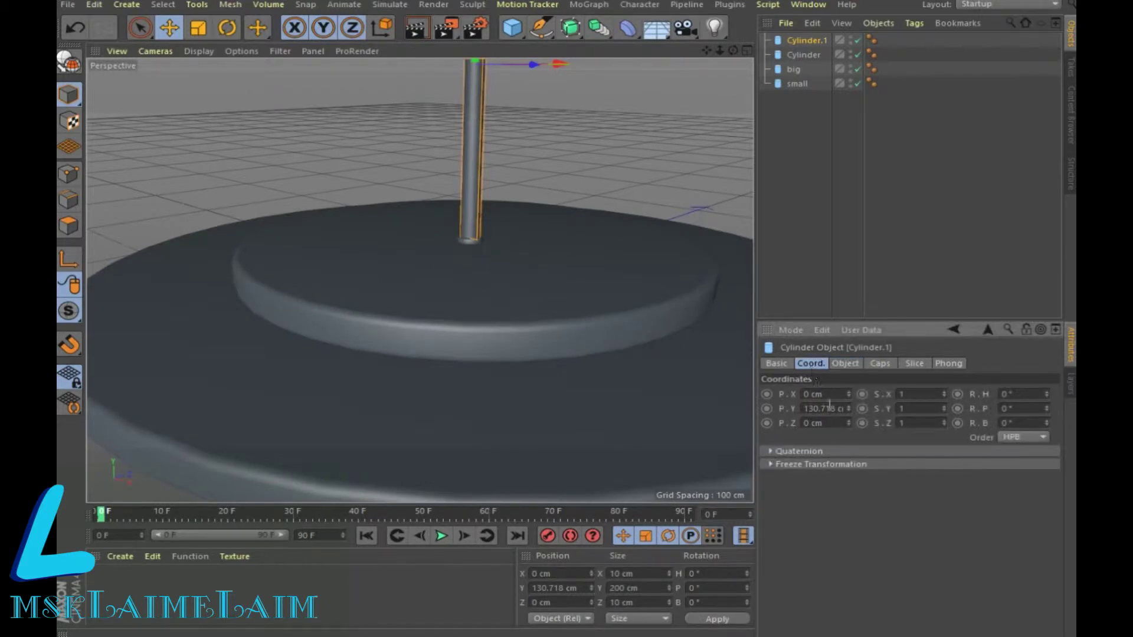
pyautogui.moveTo(843, 408); pyautogui.dragTo(797, 411)
pyautogui.write('1')
pyautogui.press('Return')
pyautogui.moveTo(707, 50); pyautogui.dragTo(616, 206)
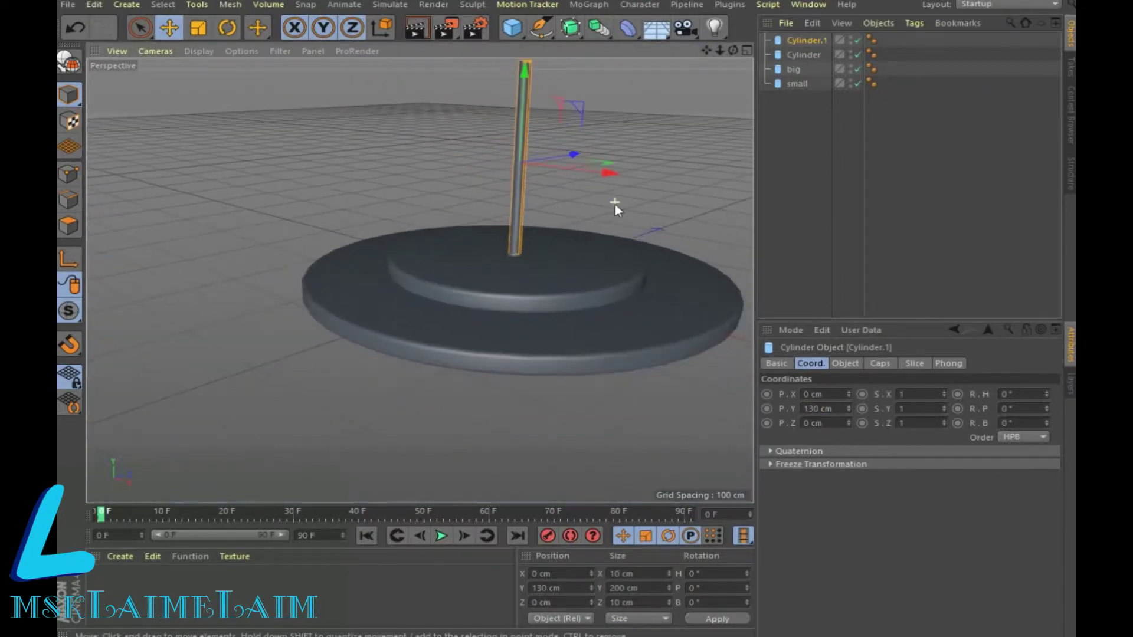
pyautogui.moveTo(706, 51); pyautogui.dragTo(620, 122)
pyautogui.moveTo(419, 281); pyautogui.dragTo(425, 286)
# Step: Make the pole 400 cm tall and show all four viewports
pyautogui.click(844, 364)
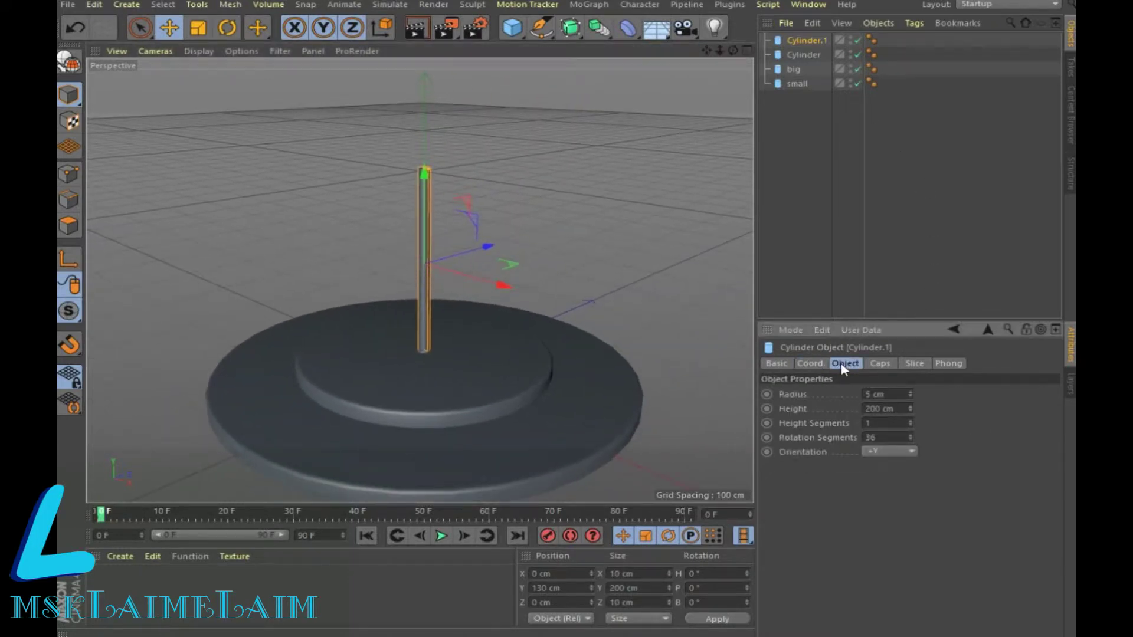
pyautogui.doubleClick(872, 409)
pyautogui.write('400')
pyautogui.press('Return')
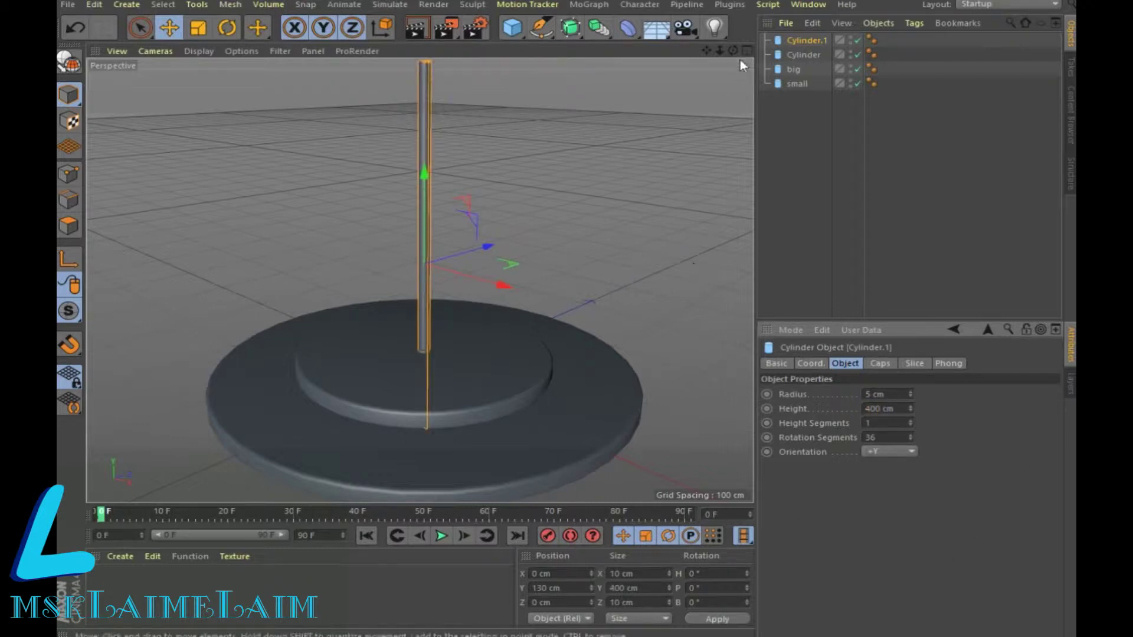
pyautogui.click(746, 51)
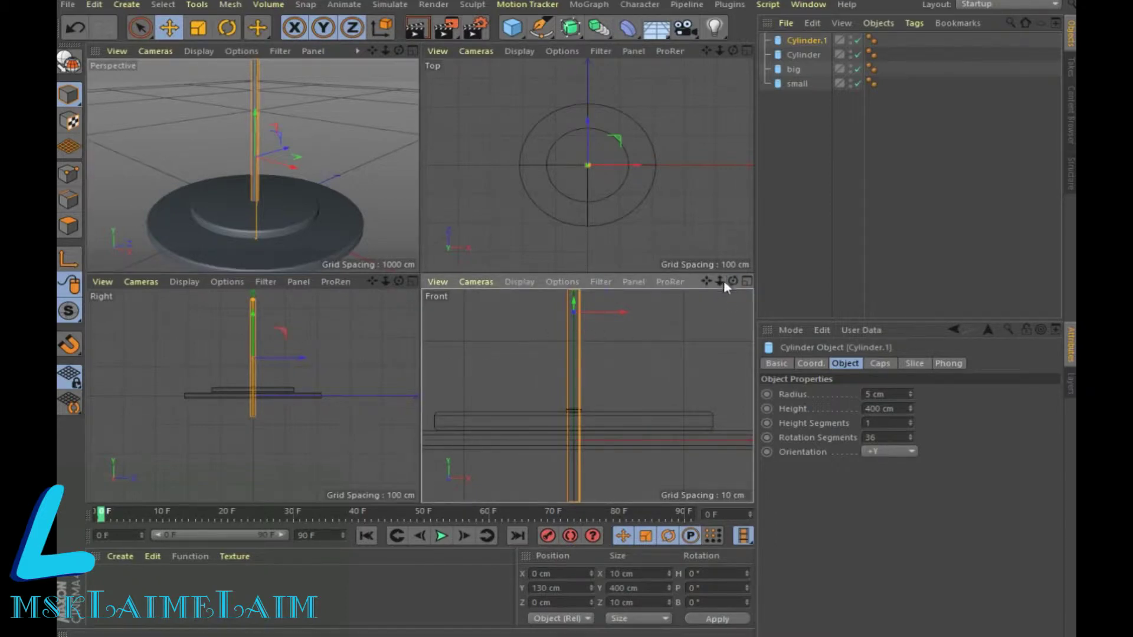
# Step: In the maximized Front view, drag the pole upward and fine-tune its height
pyautogui.click(745, 282)
pyautogui.scroll(-3, 575, 218)
pyautogui.scroll(-2, 567, 213)
pyautogui.scroll(-2, 567, 220)
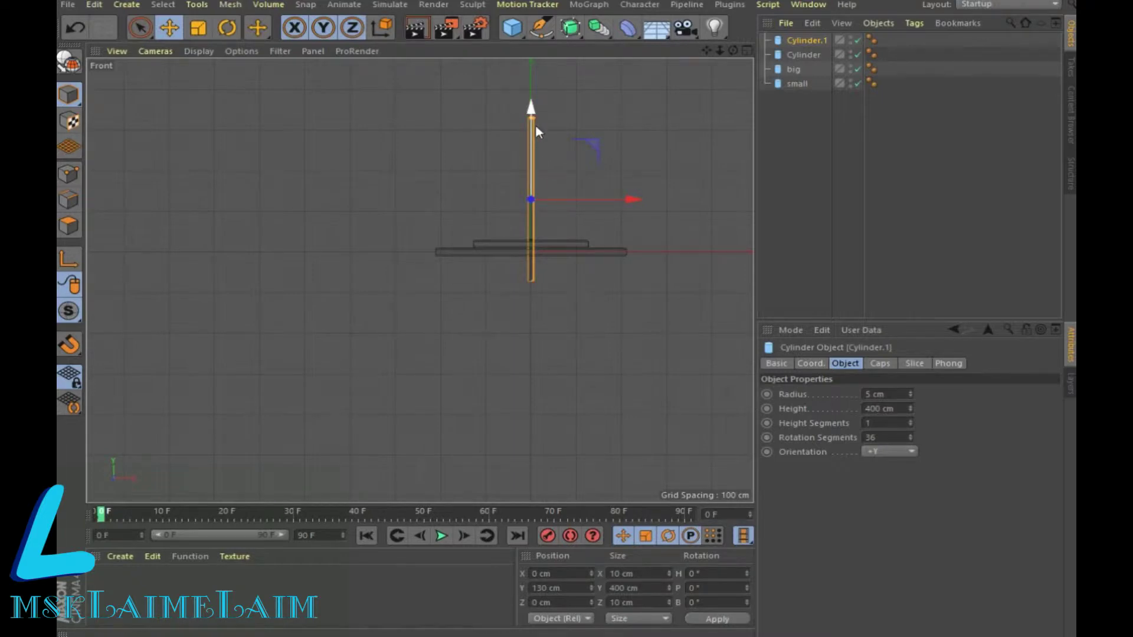
pyautogui.moveTo(528, 122); pyautogui.dragTo(529, 62)
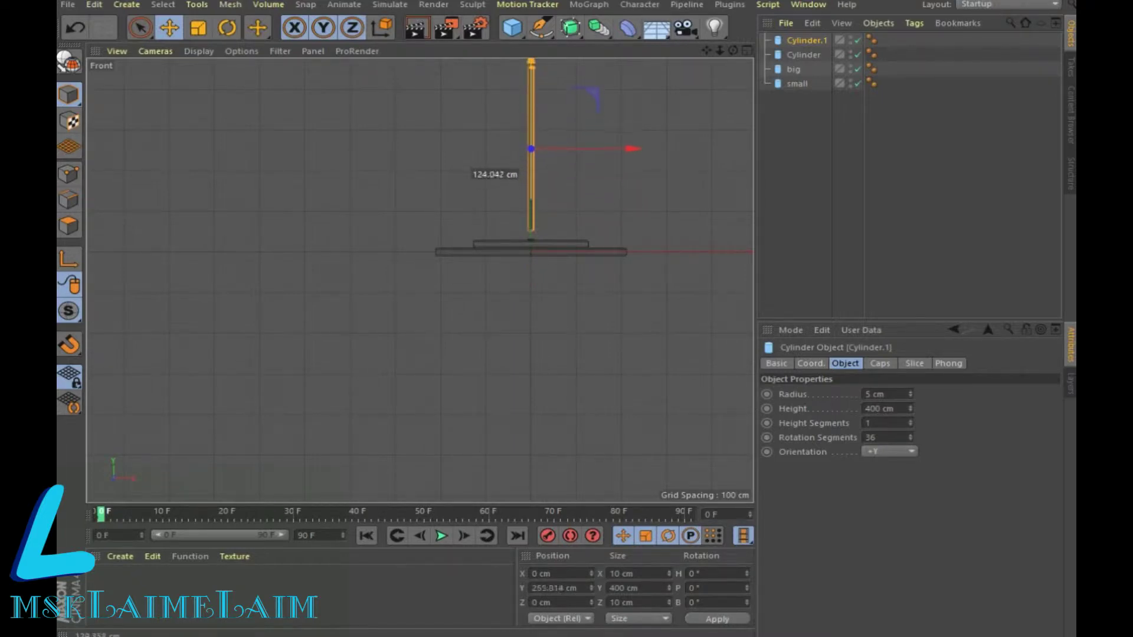
pyautogui.moveTo(529, 61); pyautogui.dragTo(529, 65)
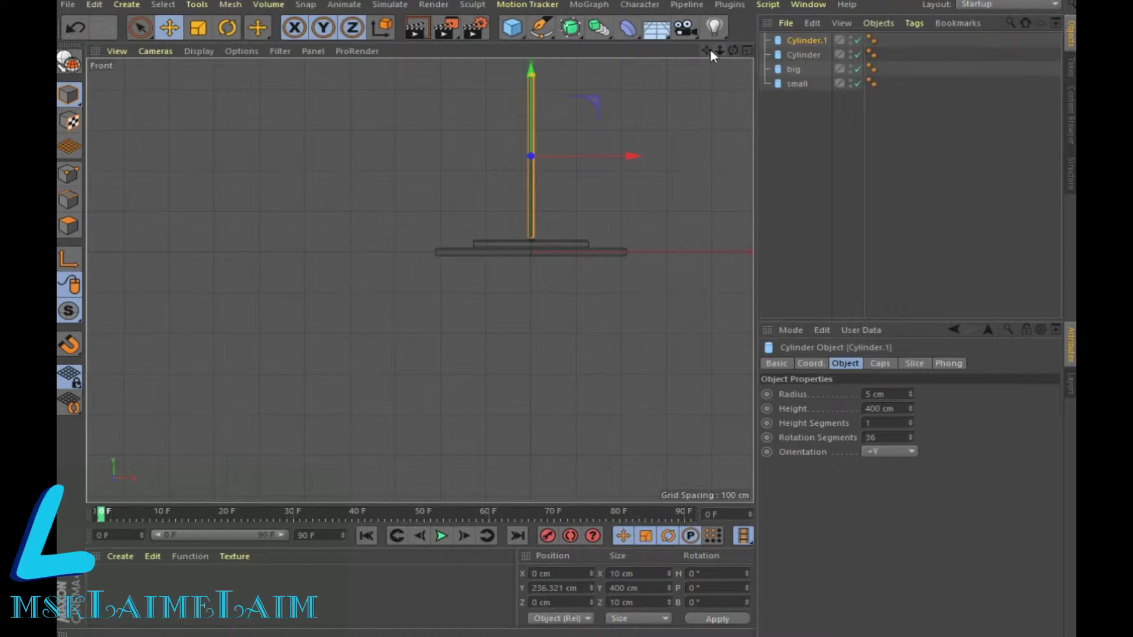
pyautogui.moveTo(710, 49); pyautogui.dragTo(420, 281)
pyautogui.scroll(5, 515, 288)
pyautogui.scroll(3, 512, 290)
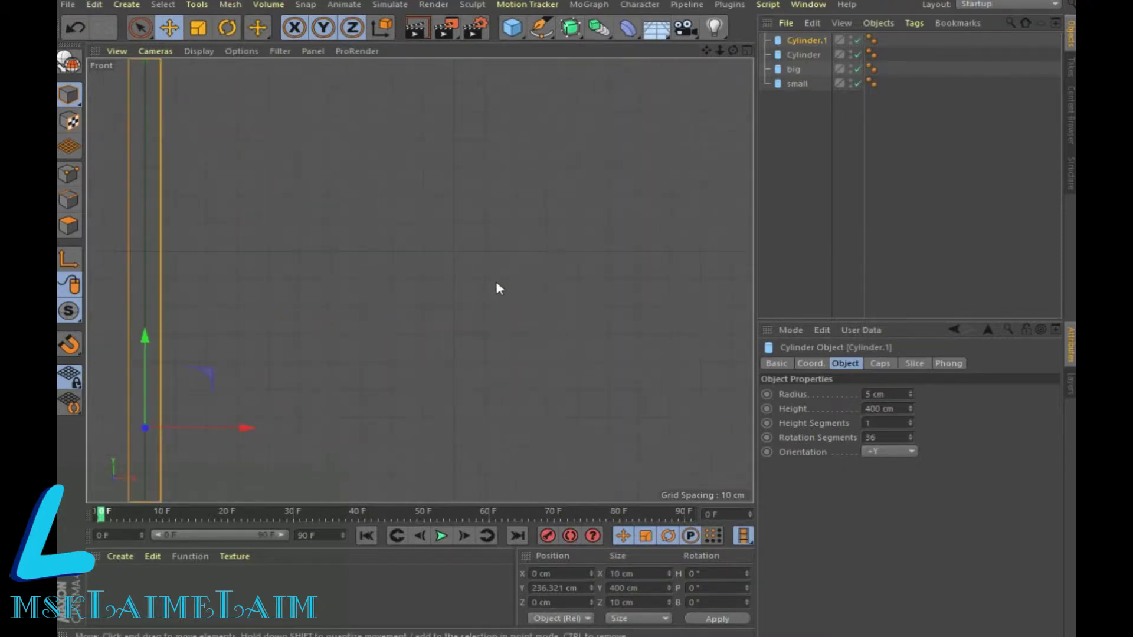
pyautogui.moveTo(707, 51)
pyautogui.mouseDown()
pyautogui.moveTo(420, 280)
pyautogui.moveTo(510, 371)
pyautogui.mouseUp()
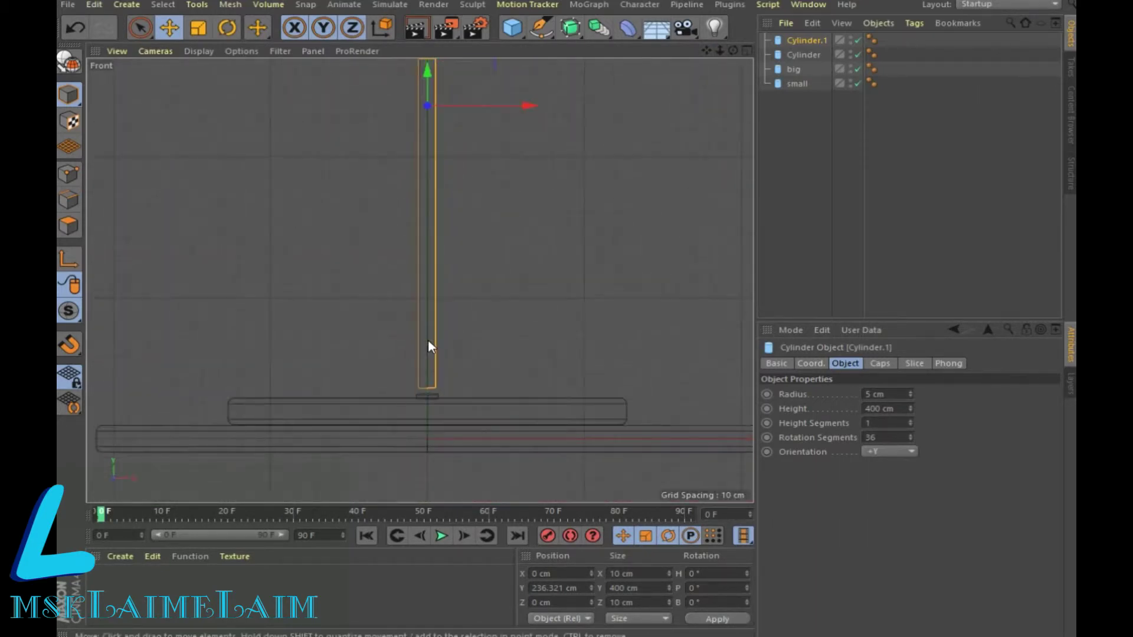
pyautogui.moveTo(426, 79); pyautogui.dragTo(425, 86)
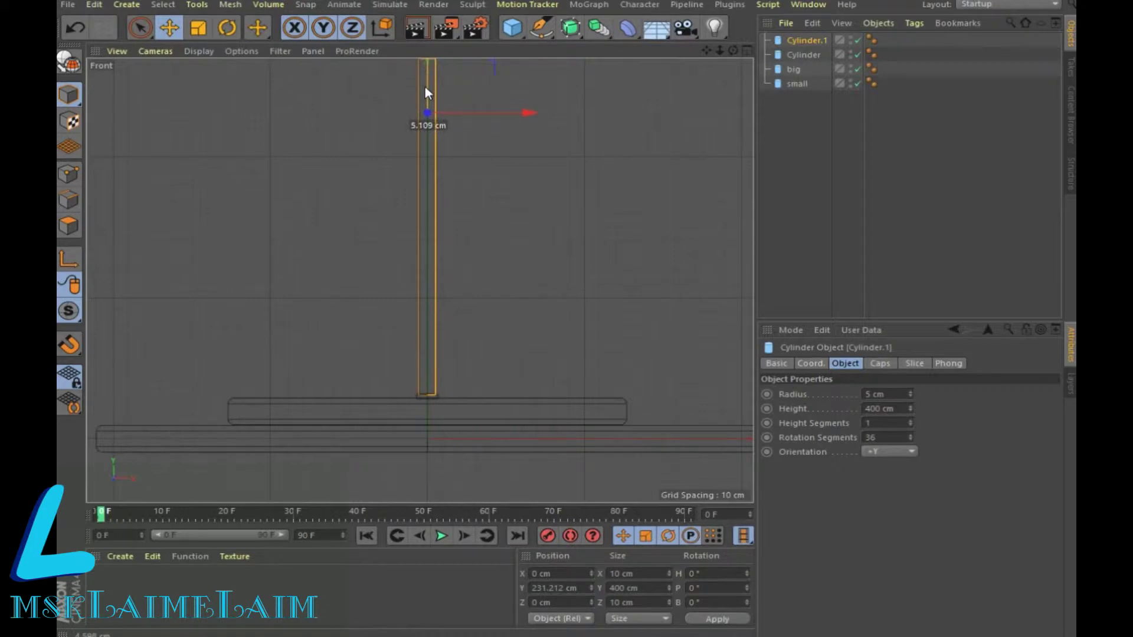
pyautogui.click(485, 178)
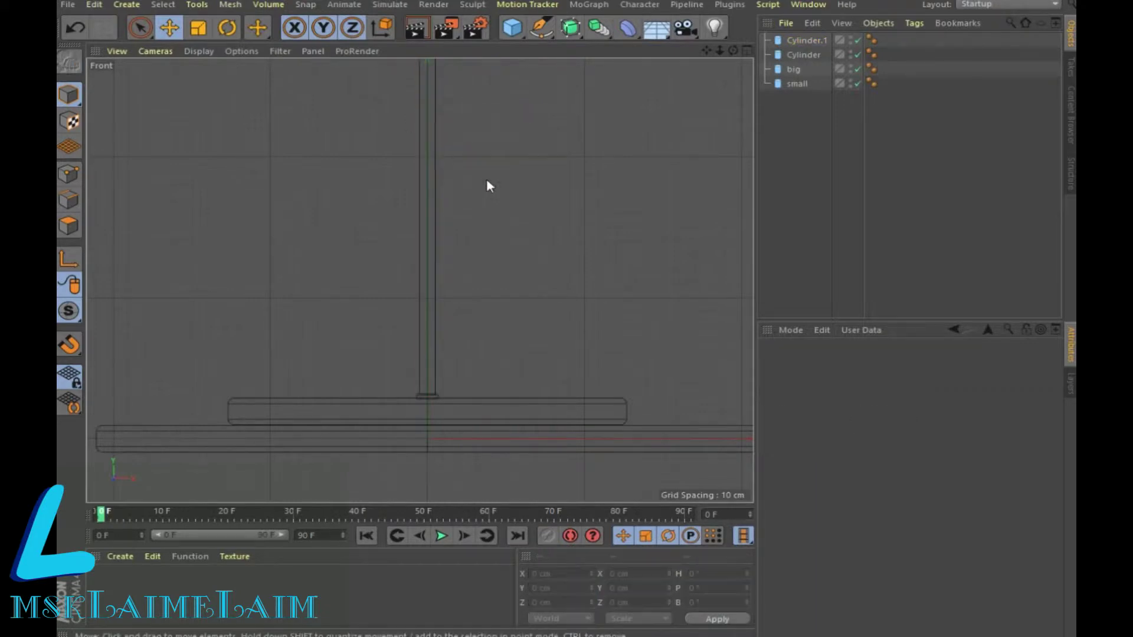
pyautogui.click(429, 162)
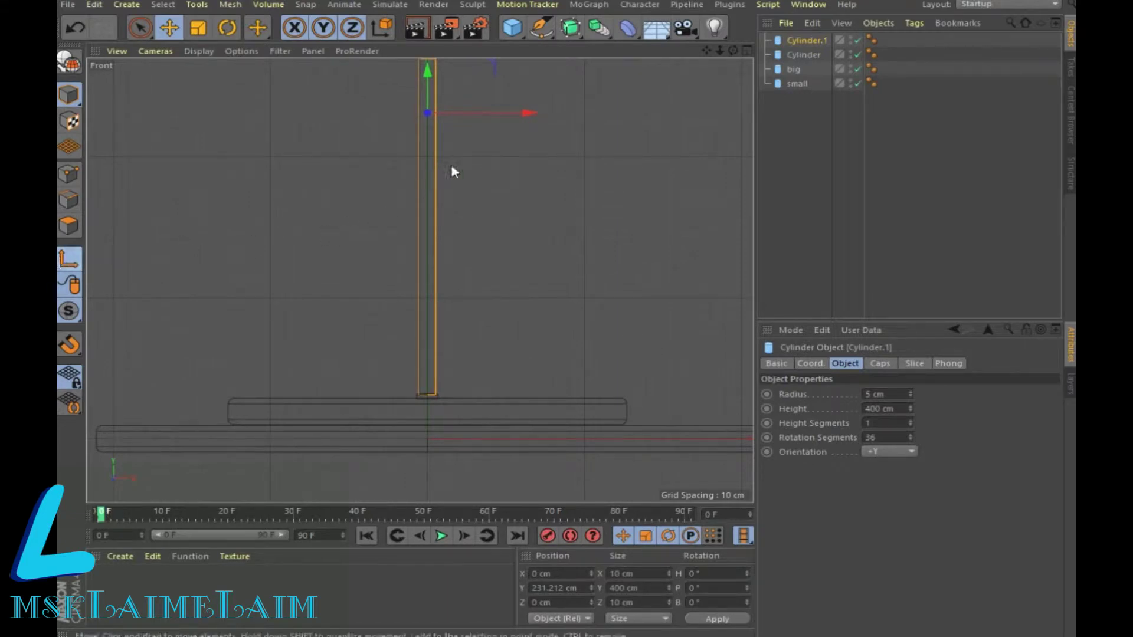
# Step: Lower the pole until its bottom nears the top of the base
pyautogui.scroll(-2, 637, 107)
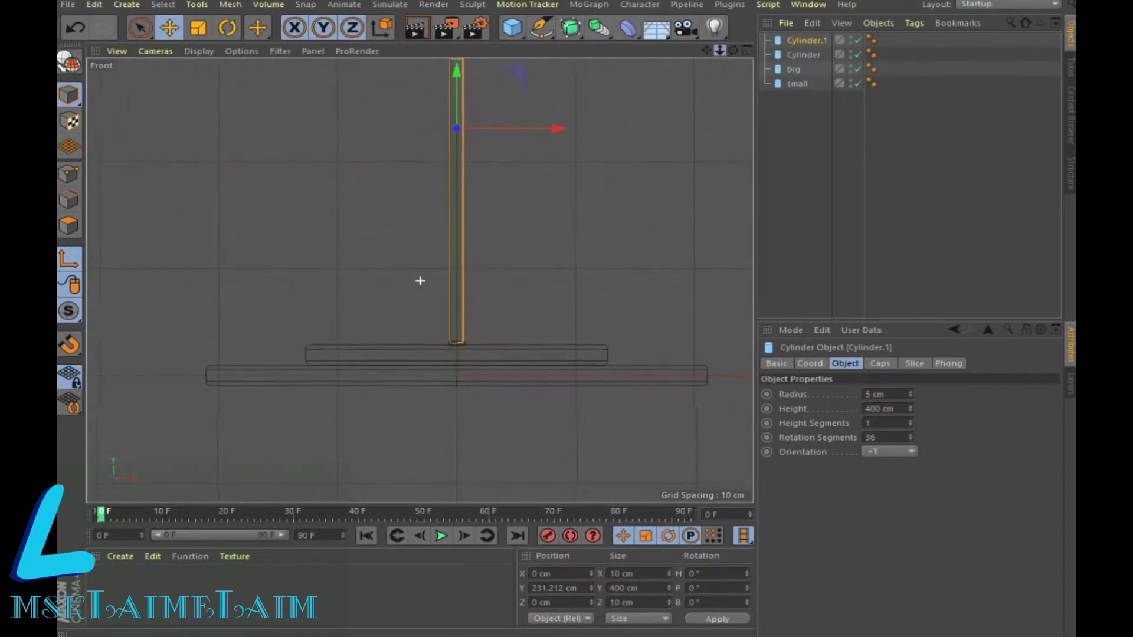
pyautogui.moveTo(713, 47); pyautogui.dragTo(692, 163)
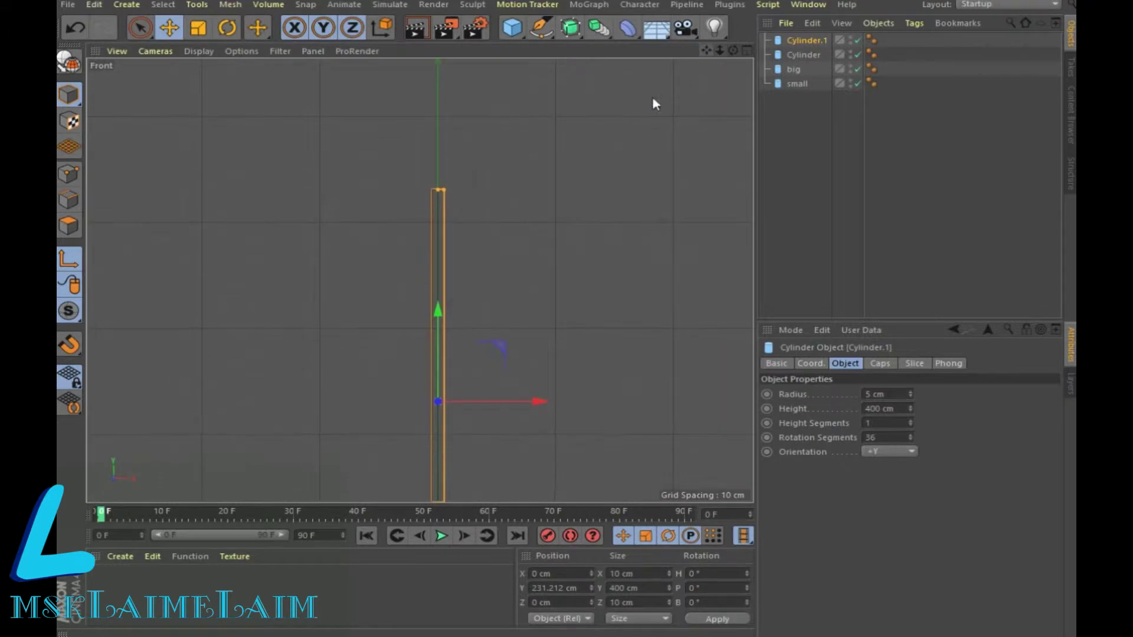
pyautogui.moveTo(439, 291); pyautogui.dragTo(442, 248)
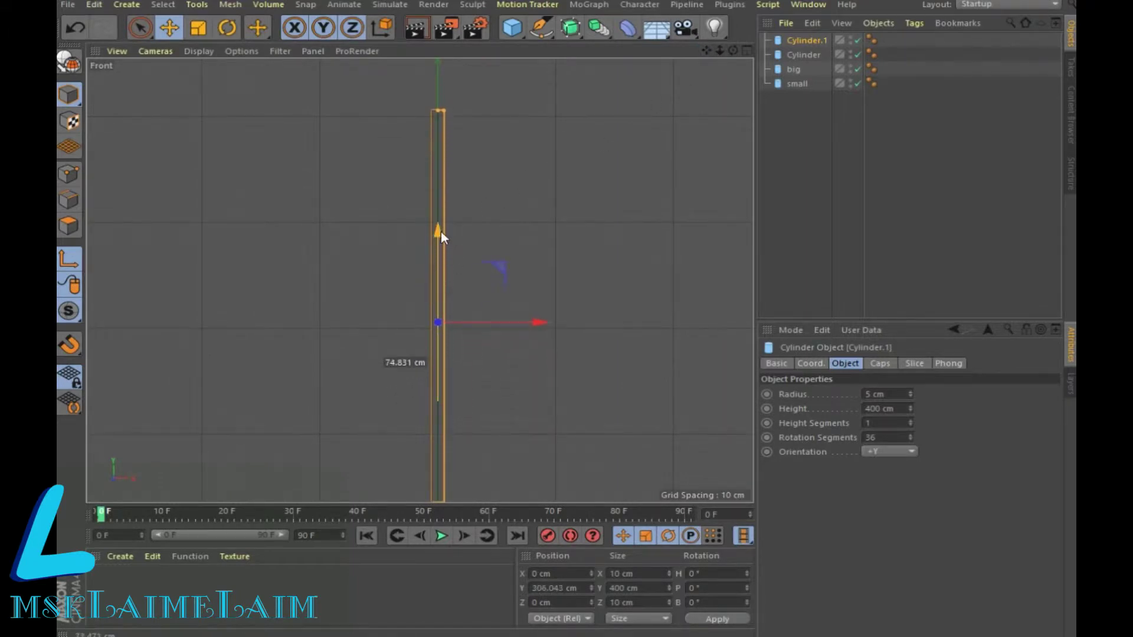
pyautogui.moveTo(441, 243); pyautogui.dragTo(440, 270)
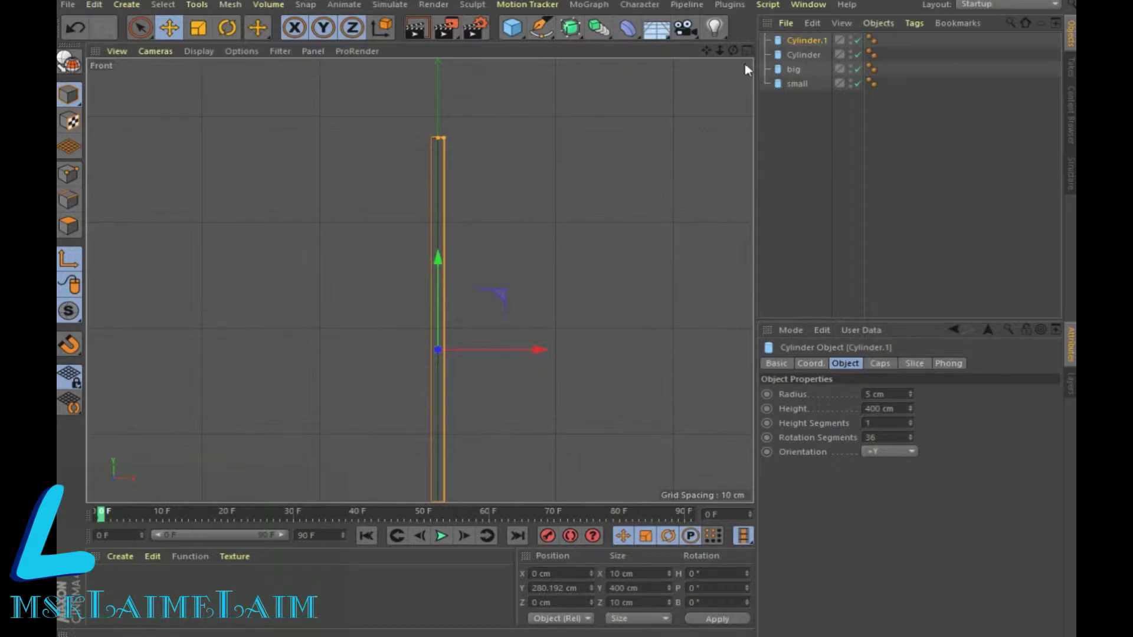
pyautogui.scroll(-3, 744, 71)
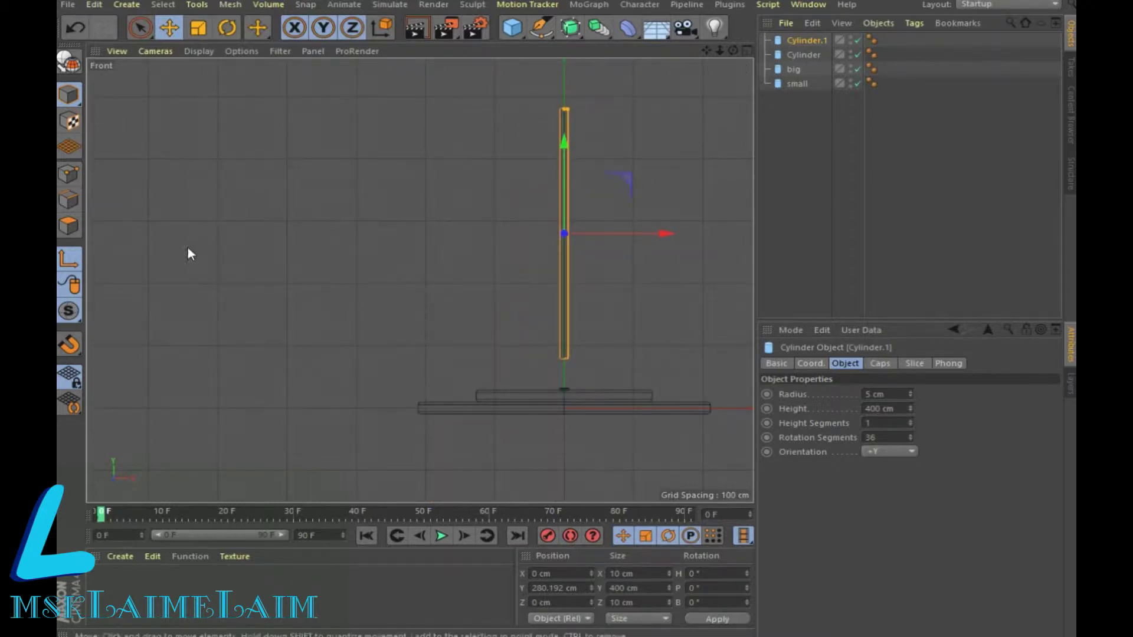
pyautogui.moveTo(555, 146); pyautogui.dragTo(557, 174)
pyautogui.scroll(2, 541, 201)
pyautogui.scroll(2, 542, 200)
pyautogui.moveTo(706, 50); pyautogui.dragTo(670, 170)
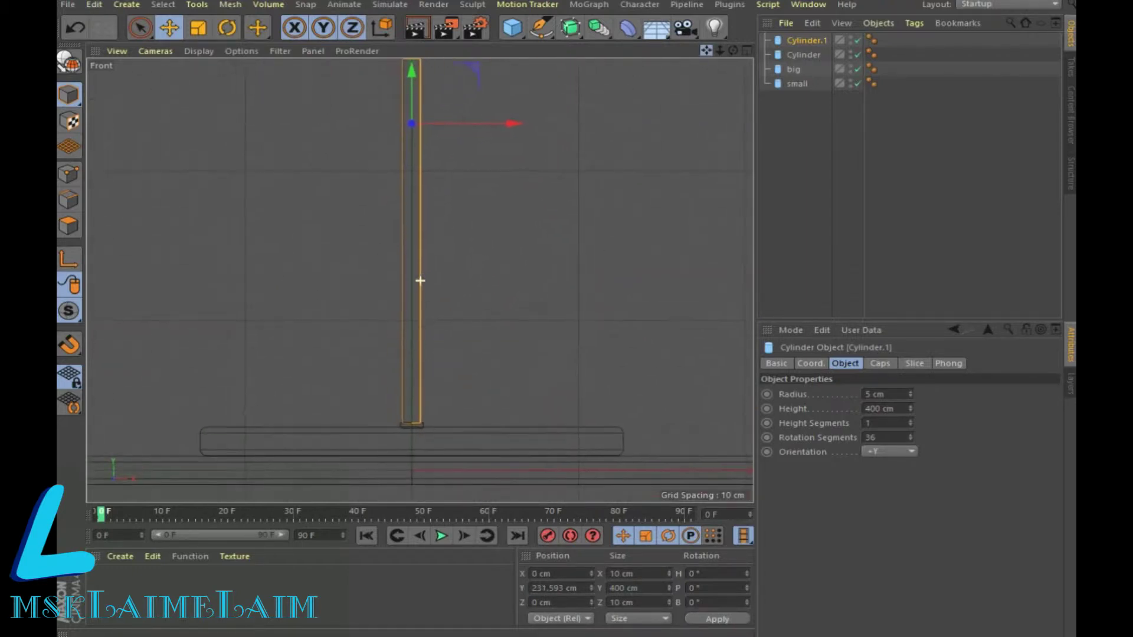
pyautogui.moveTo(418, 79); pyautogui.dragTo(418, 81)
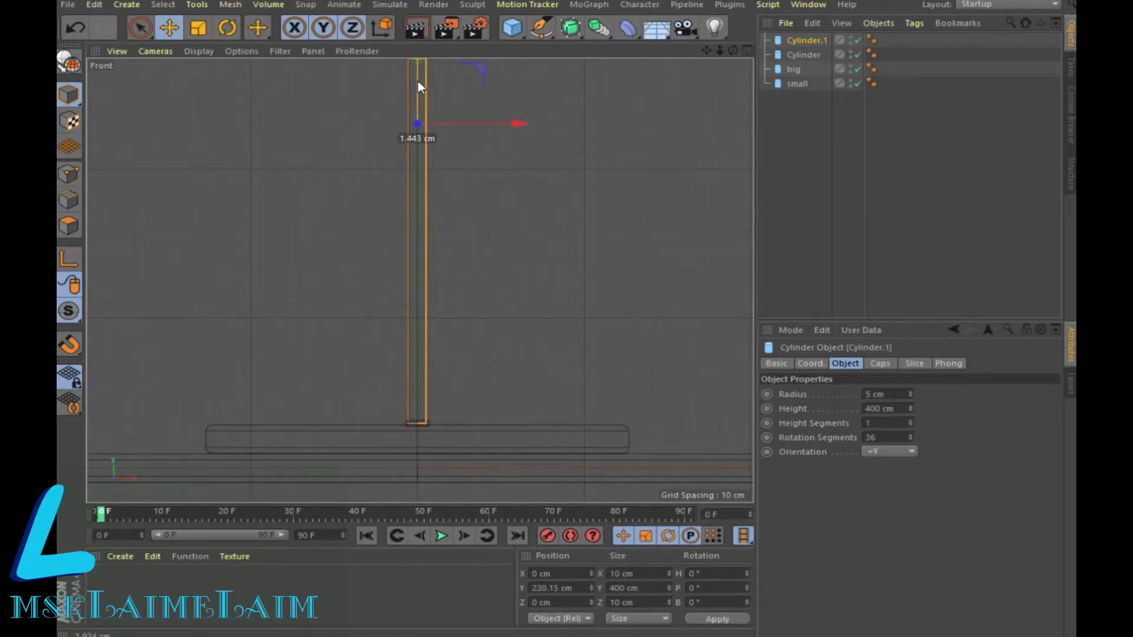
# Step: Slide the pole's axis down its length and undo an overshoot, leaving it near Y 230.15 cm
pyautogui.click(69, 260)
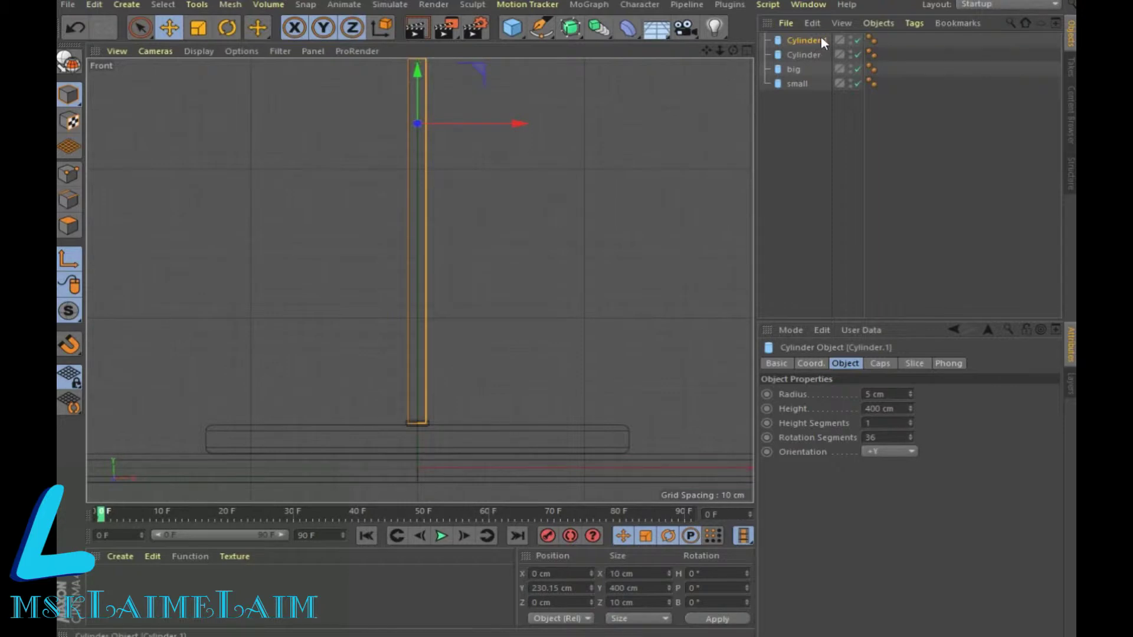
pyautogui.moveTo(417, 123); pyautogui.dragTo(419, 277)
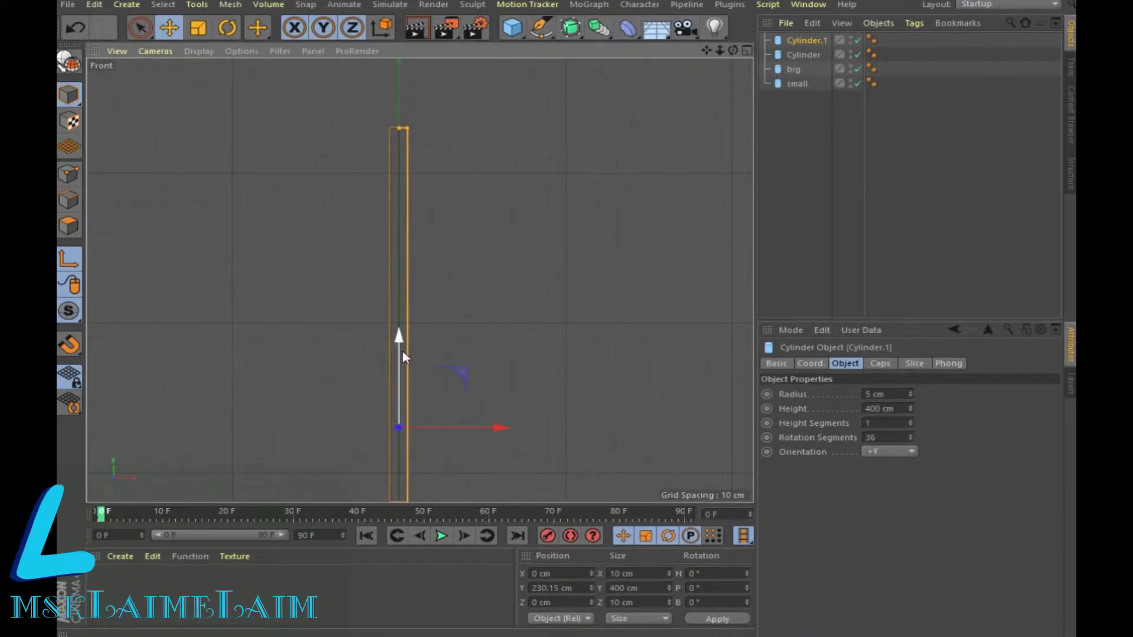
pyautogui.moveTo(402, 339); pyautogui.dragTo(422, 62)
pyautogui.scroll(-2, 546, 371)
pyautogui.scroll(-2, 549, 373)
pyautogui.scroll(-2, 550, 374)
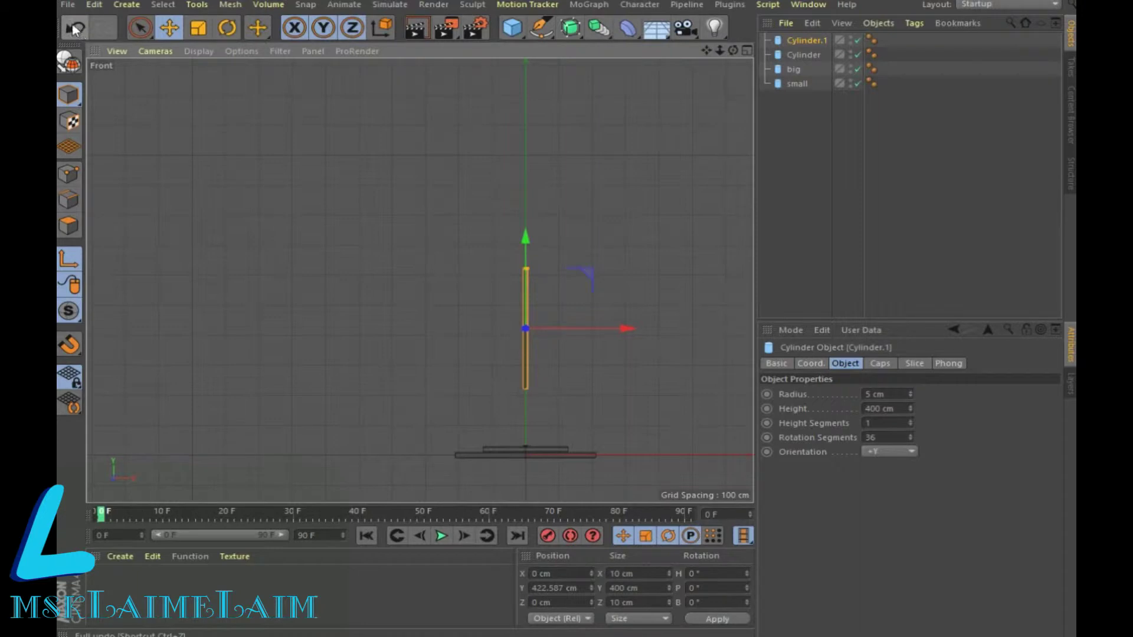
pyautogui.click(74, 28)
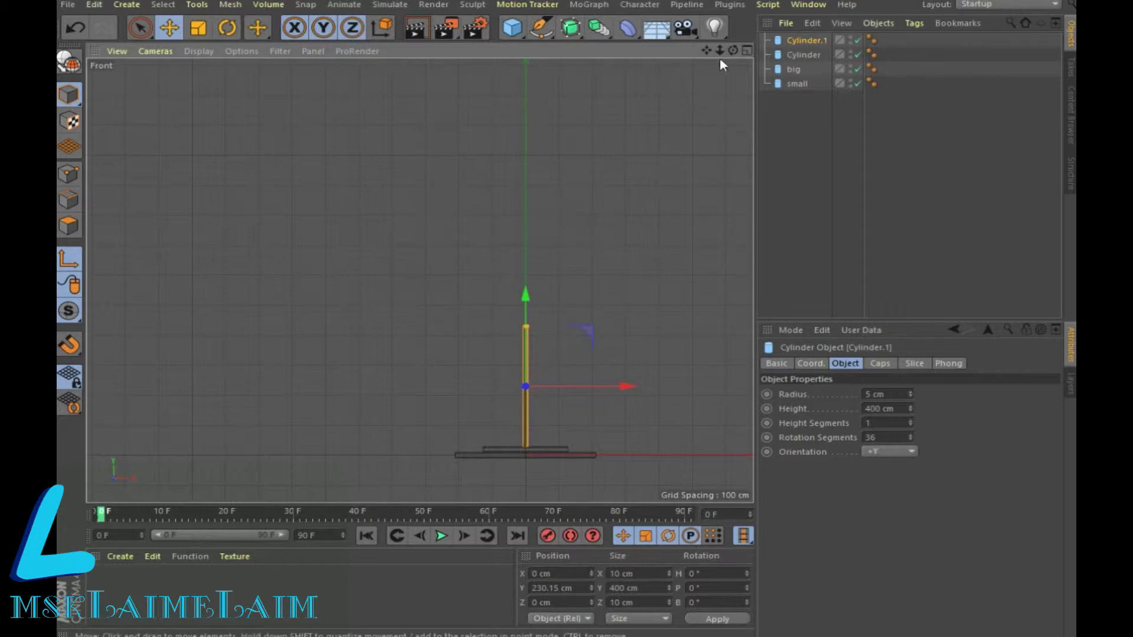
pyautogui.click(746, 51)
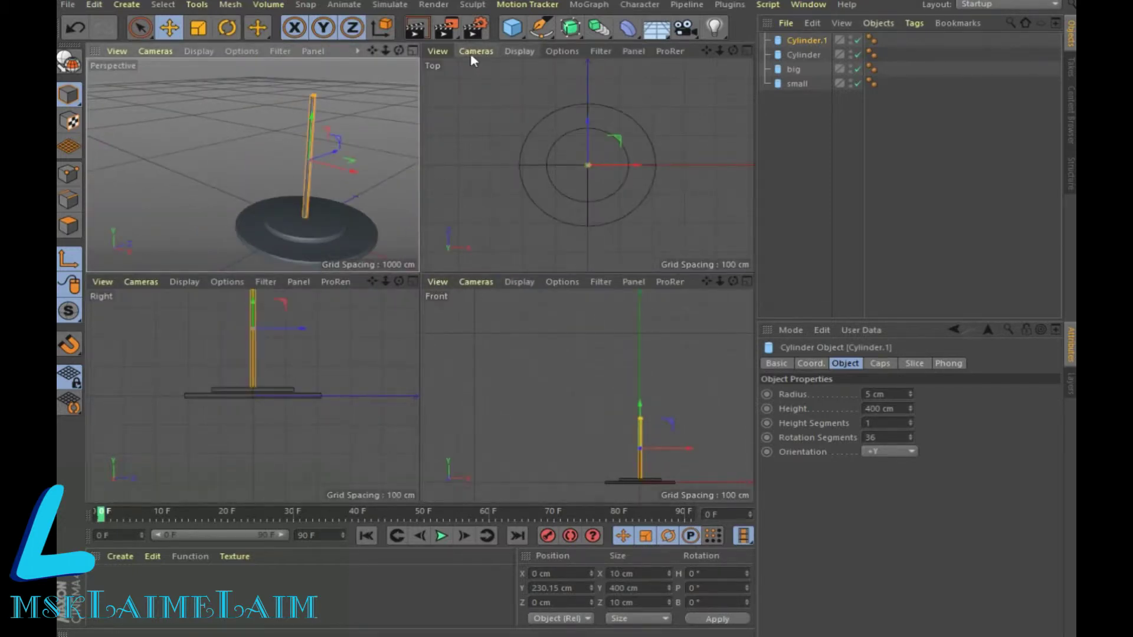
# Step: In the enlarged Perspective view, set the pole's P.Y to exactly 230 cm
pyautogui.click(413, 51)
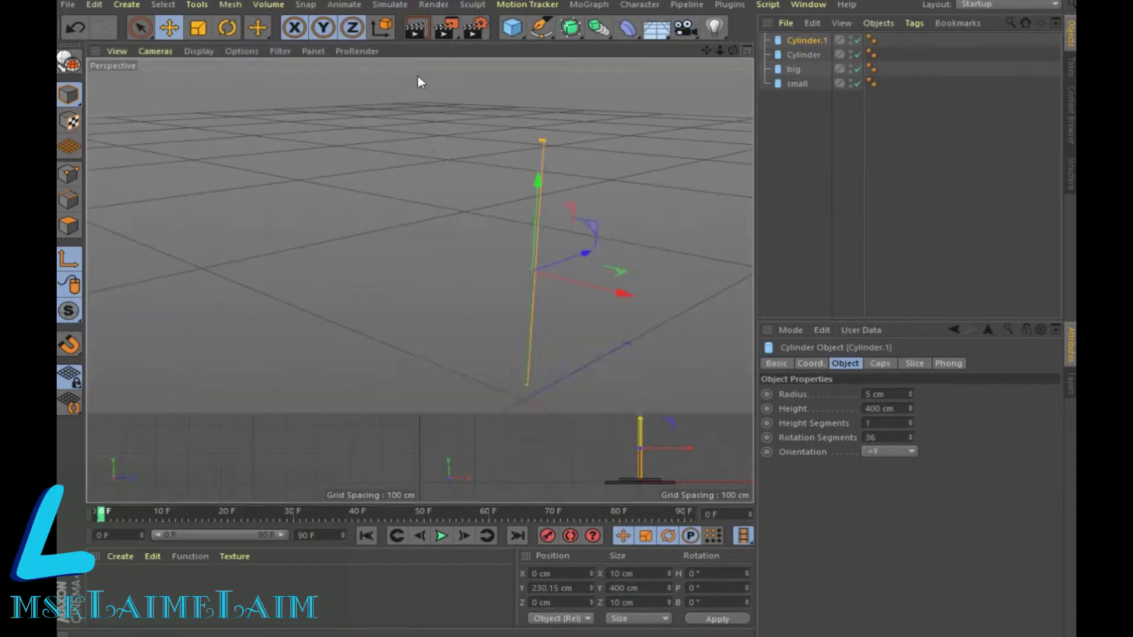
pyautogui.click(811, 364)
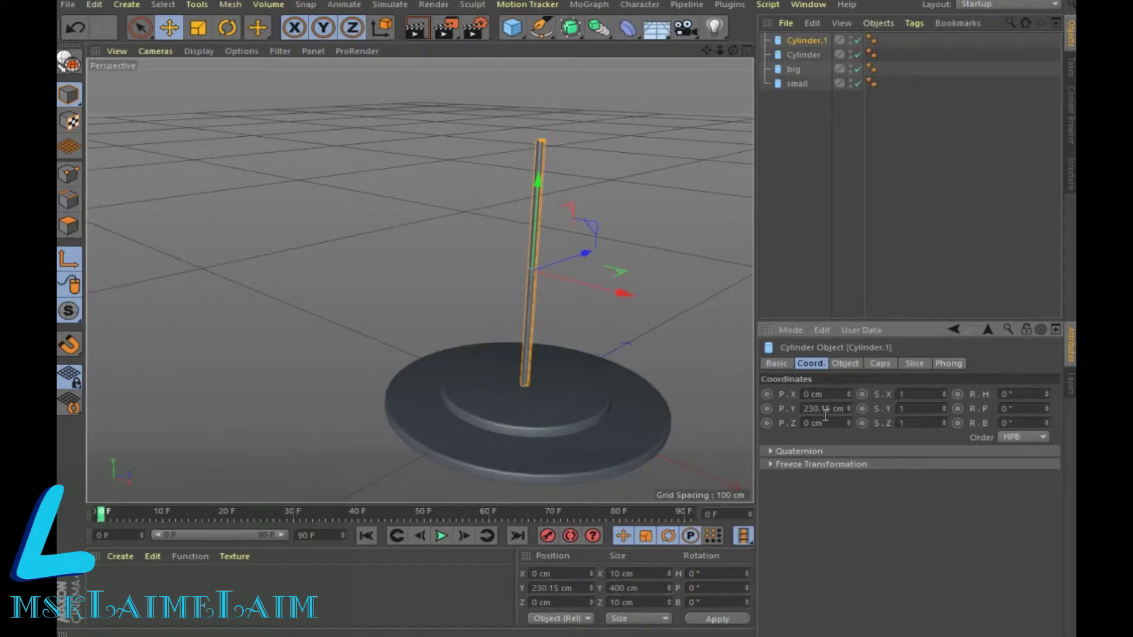
pyautogui.click(847, 364)
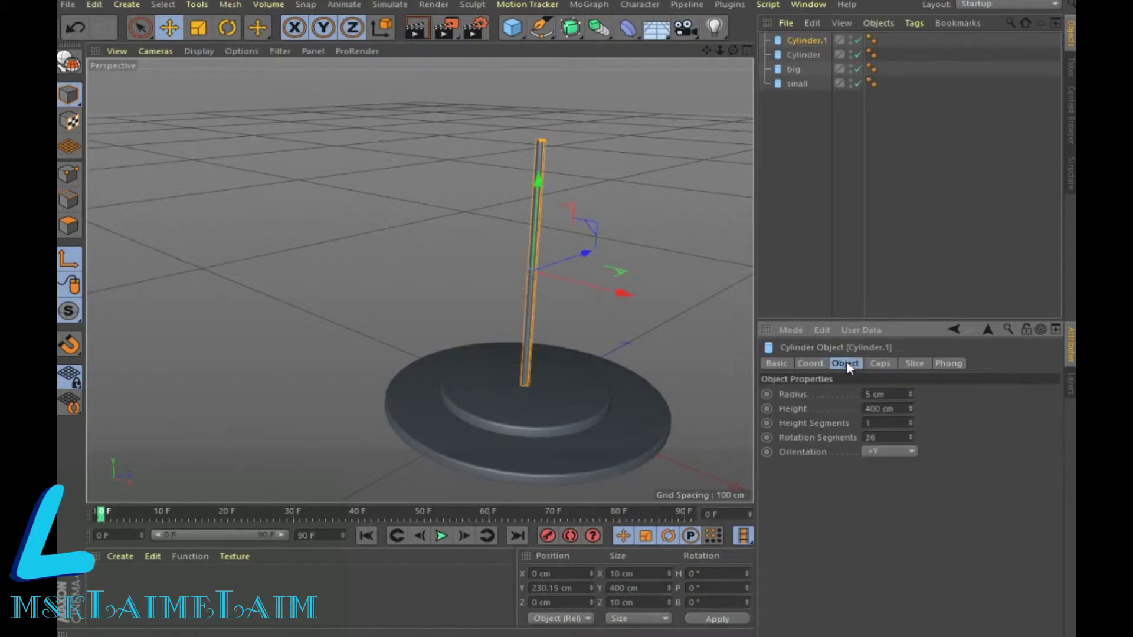
pyautogui.click(811, 365)
pyautogui.moveTo(829, 408); pyautogui.dragTo(773, 413)
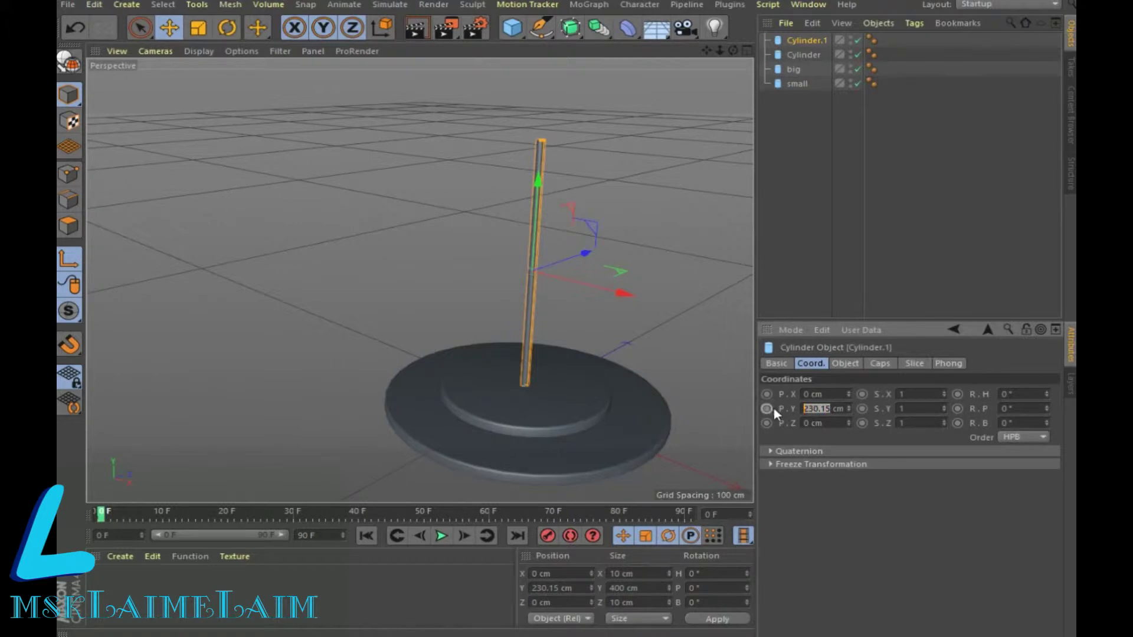
pyautogui.write('230')
pyautogui.press('Return')
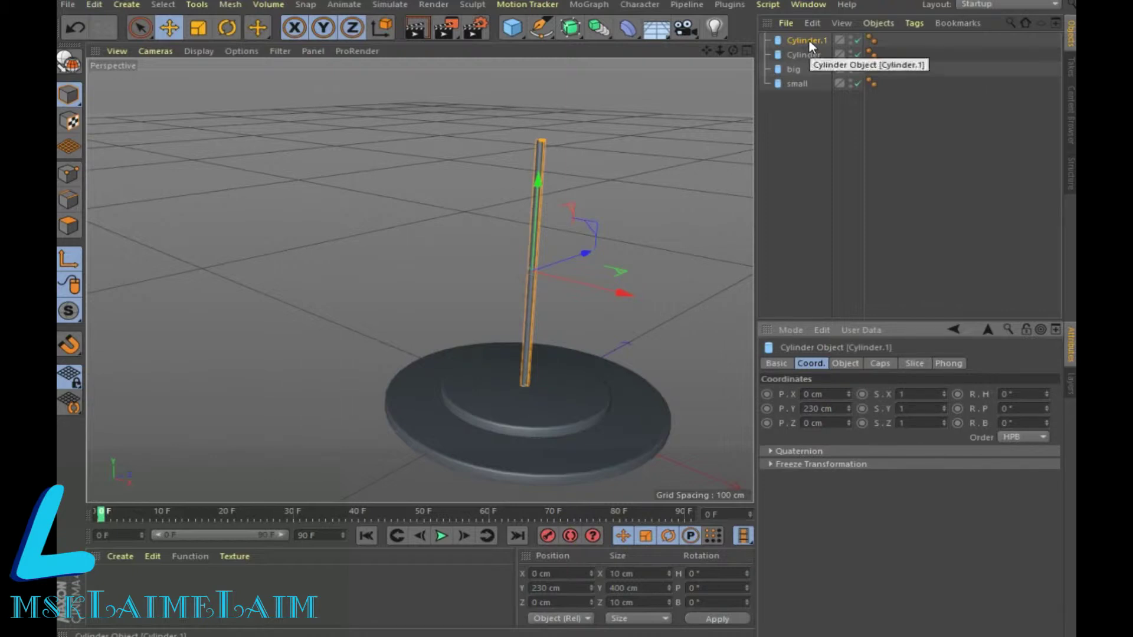
pyautogui.click(810, 46)
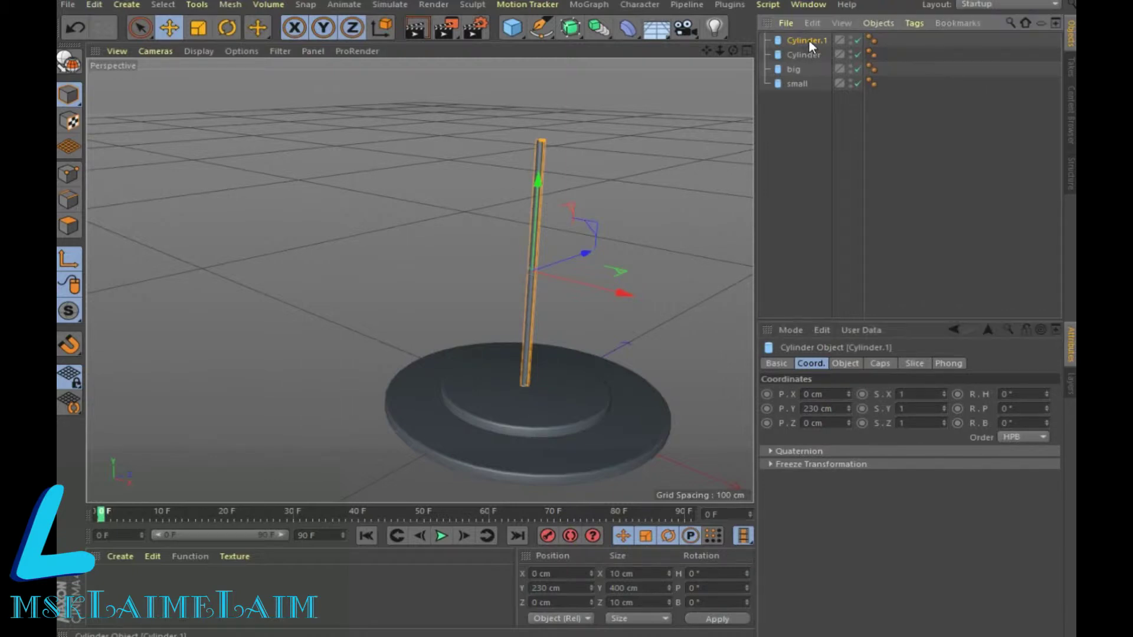
# Step: Group the selected objects under a new Null and undo an accidentally added cube
pyautogui.rightClick(807, 54)
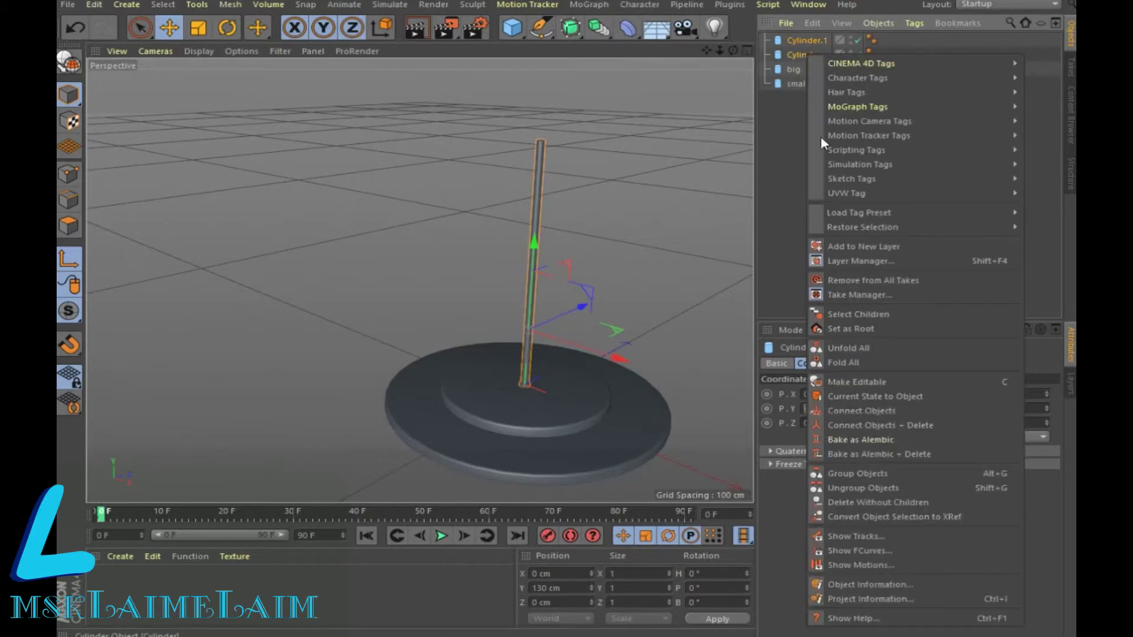
pyautogui.click(852, 477)
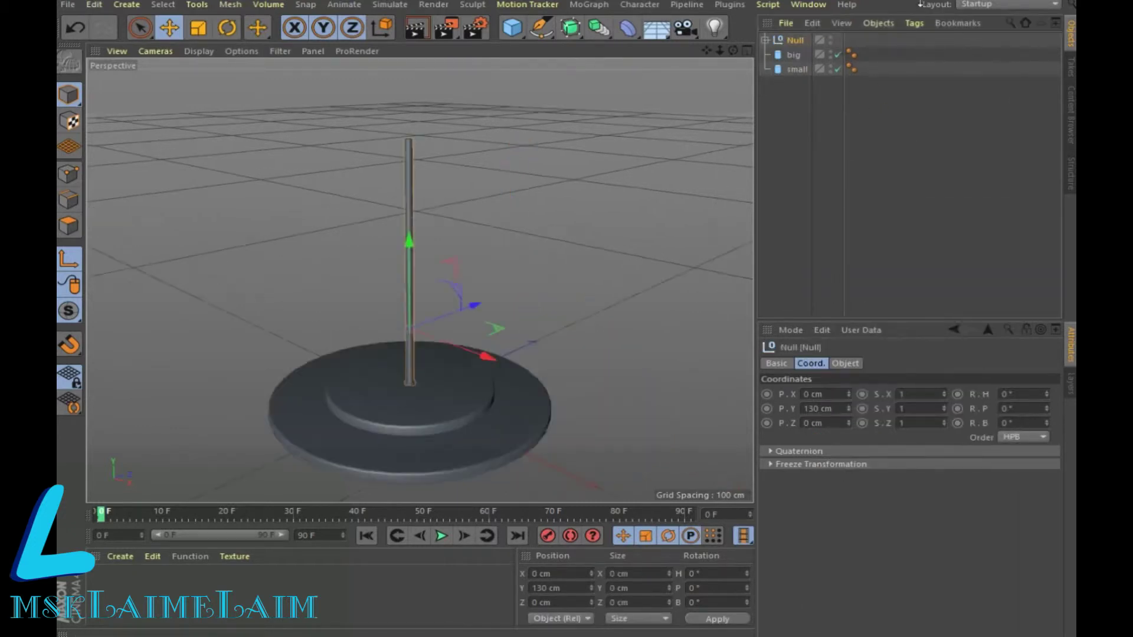
pyautogui.click(508, 30)
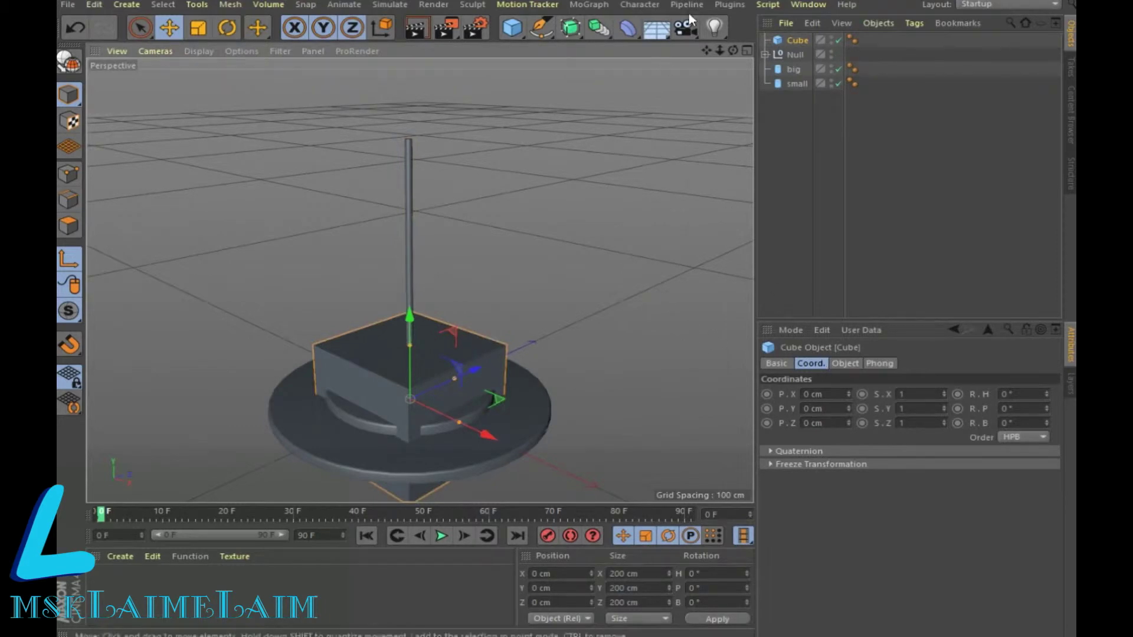
pyautogui.click(75, 27)
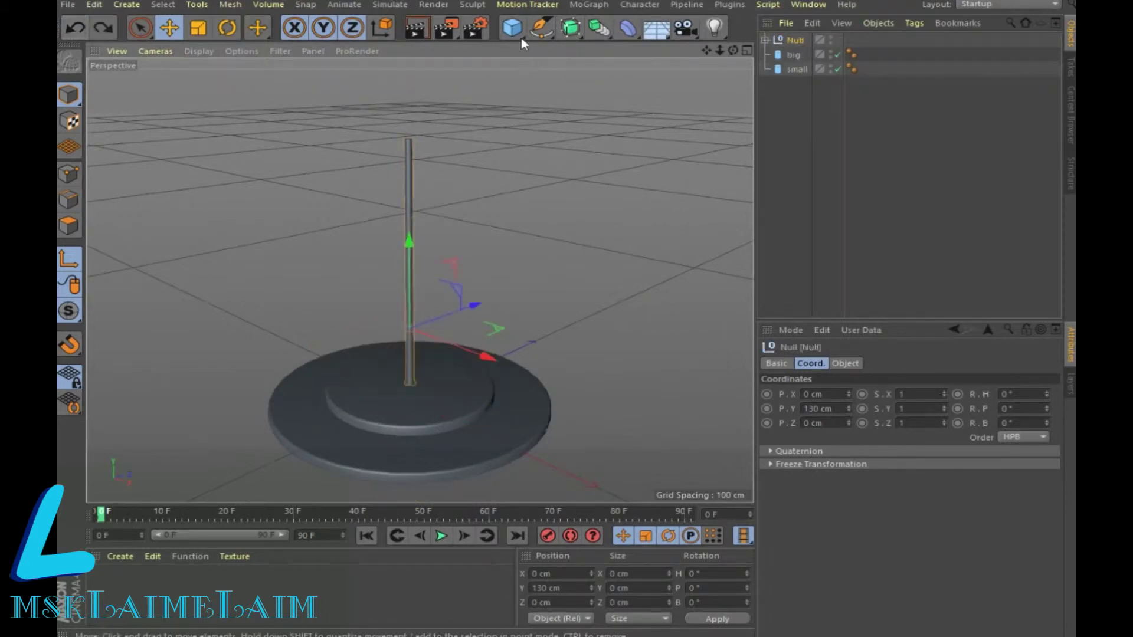
# Step: Add a sphere, raise it above the base, and give it 15 cm radius and 45 segments
pyautogui.click(513, 28)
pyautogui.click(823, 73)
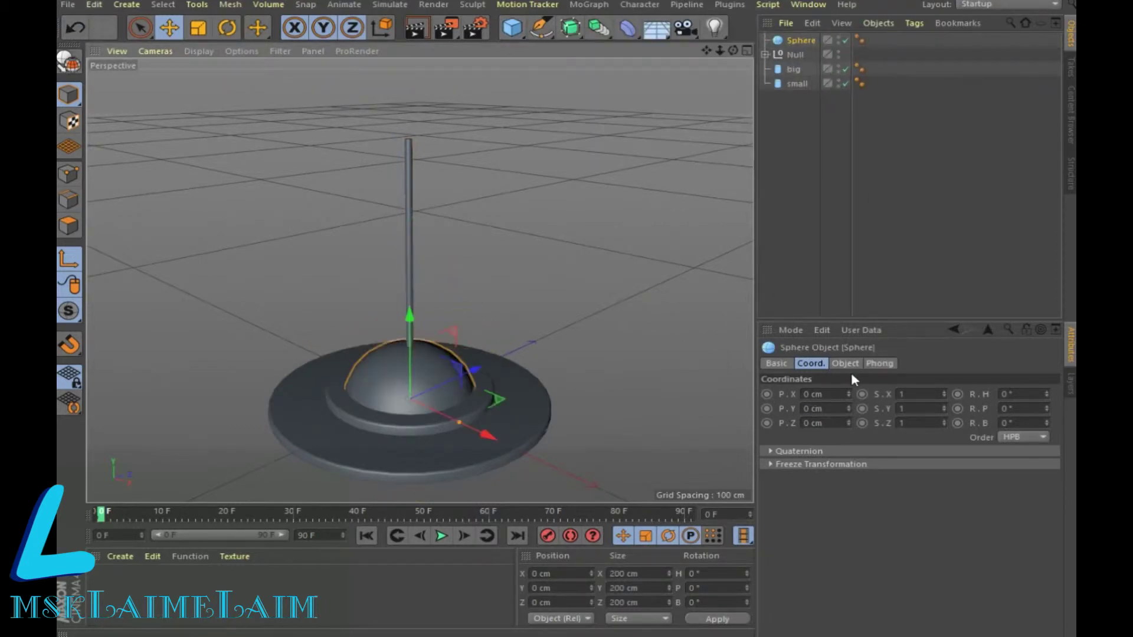
pyautogui.moveTo(410, 316); pyautogui.dragTo(421, 61)
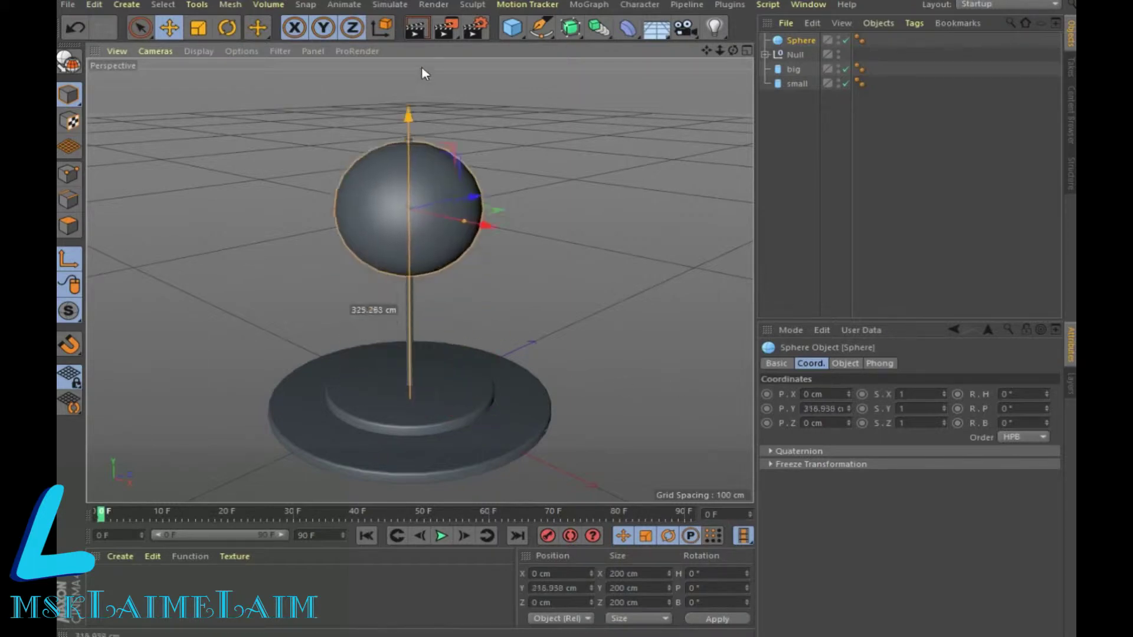
pyautogui.click(844, 363)
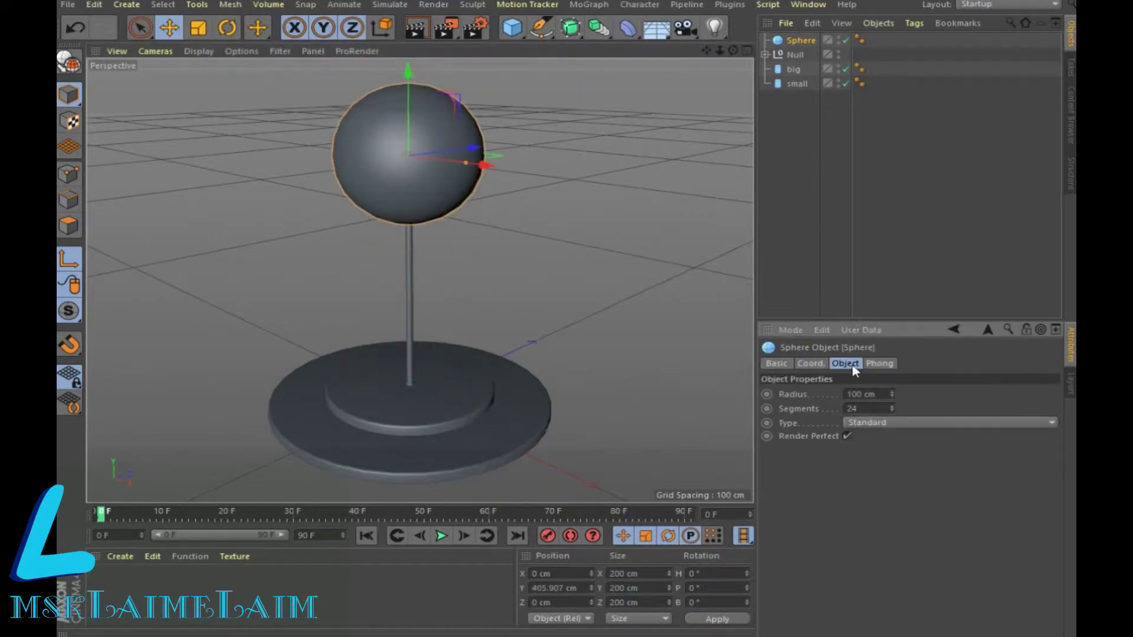
pyautogui.moveTo(892, 395); pyautogui.dragTo(892, 448)
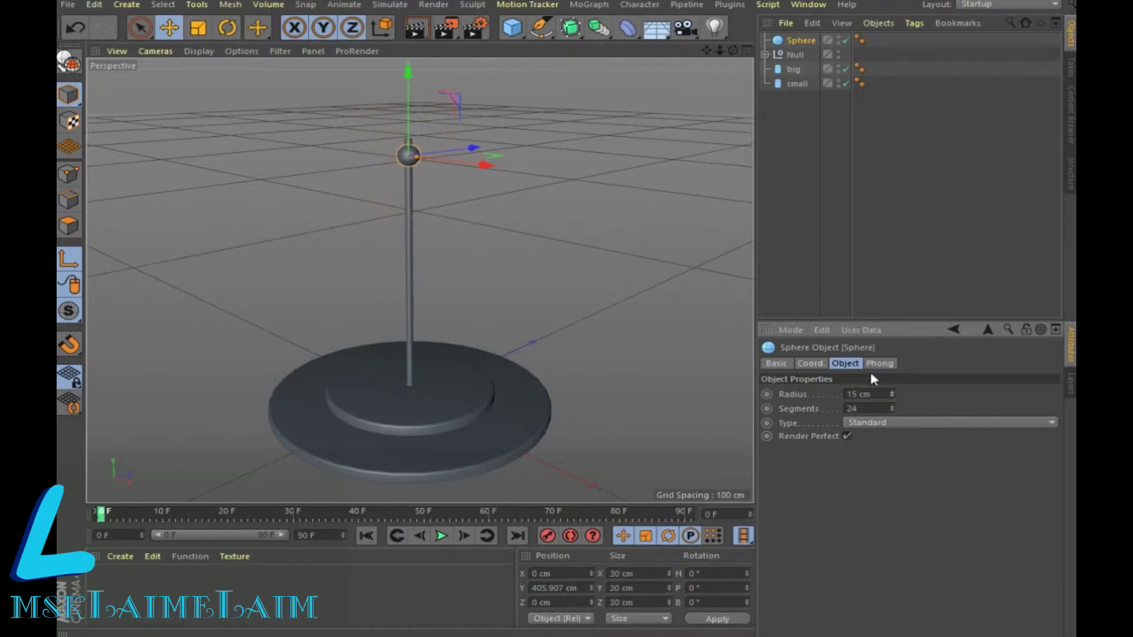
pyautogui.click(816, 362)
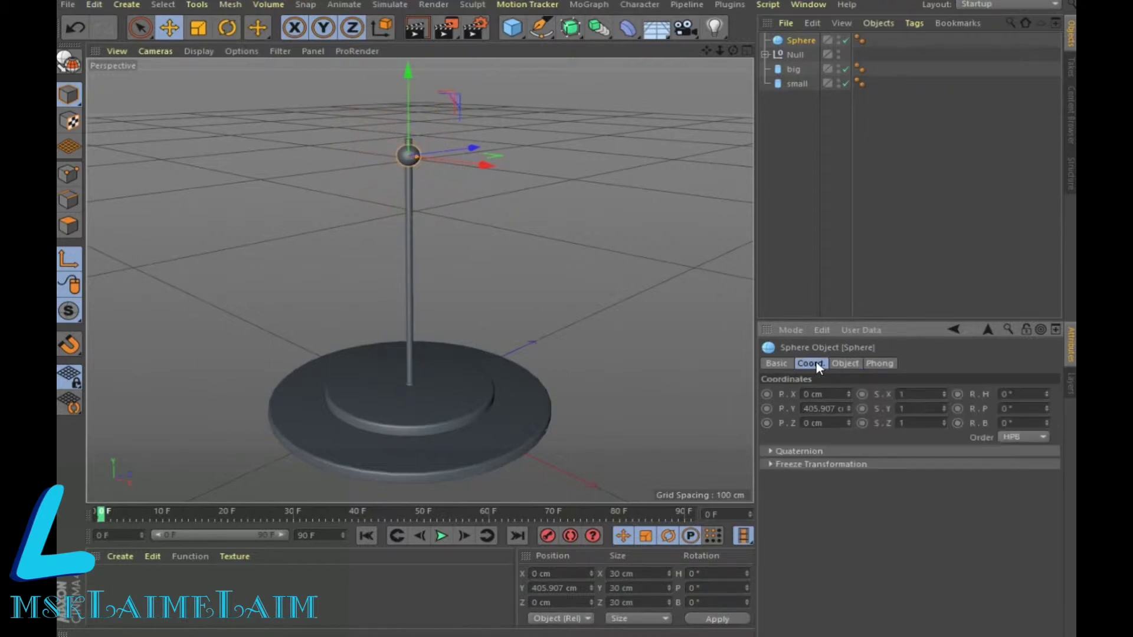
# Step: In the enlarged Front view, nudge the sphere onto the pole top, then restore four views
pyautogui.click(746, 51)
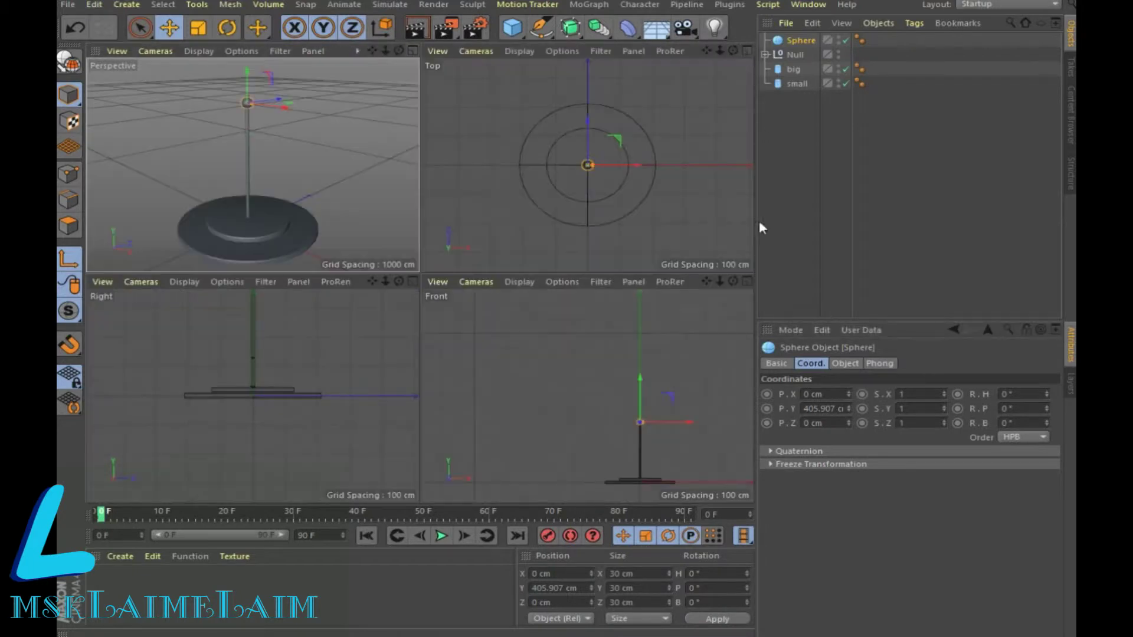
pyautogui.click(746, 282)
pyautogui.scroll(3, 525, 266)
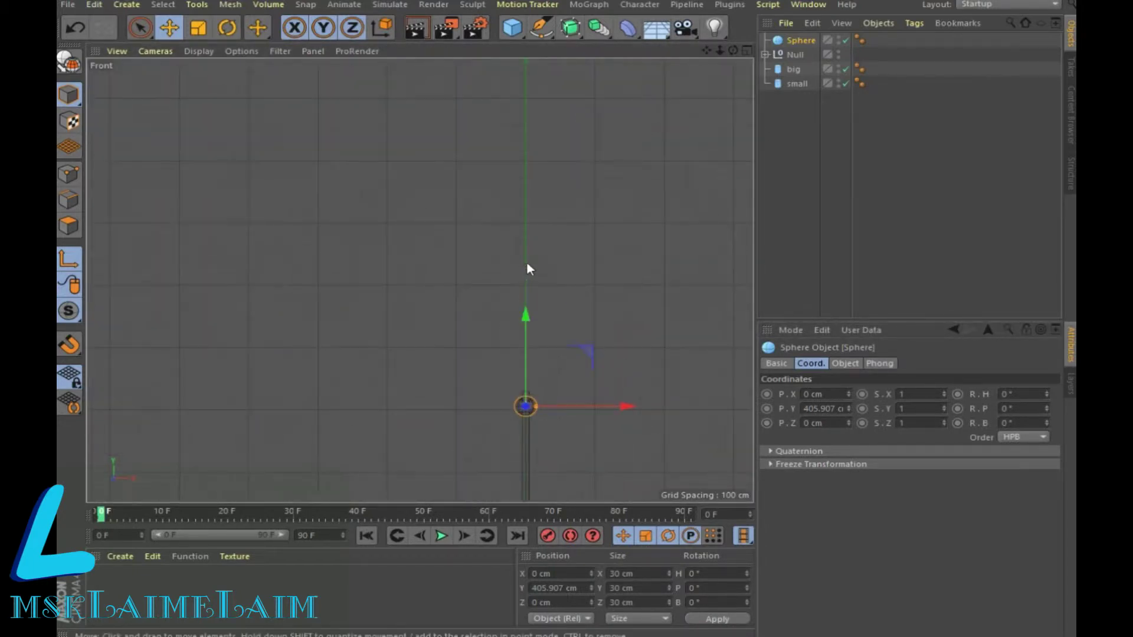
pyautogui.moveTo(706, 51); pyautogui.dragTo(417, 281)
pyautogui.scroll(2, 614, 319)
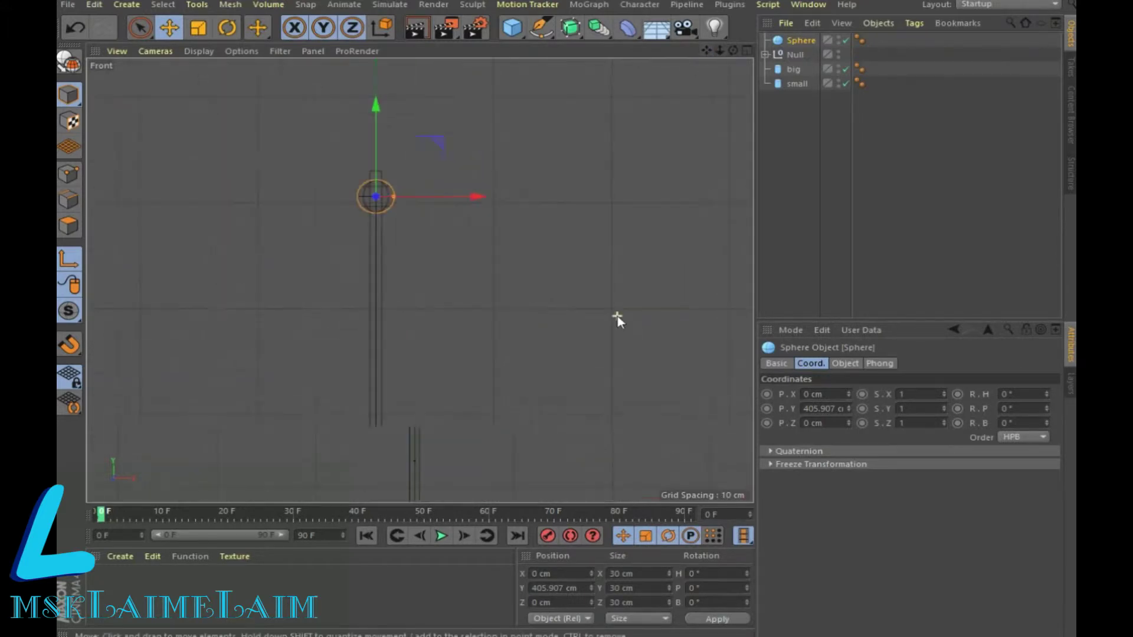
pyautogui.click(845, 364)
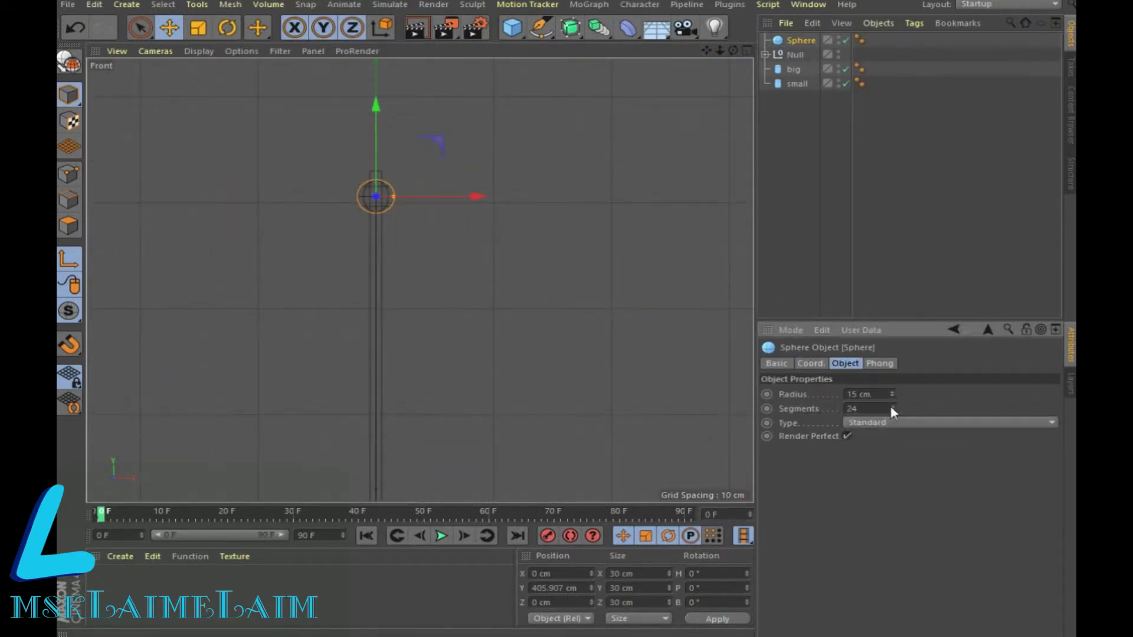
pyautogui.moveTo(376, 114)
pyautogui.mouseDown()
pyautogui.moveTo(377, 91)
pyautogui.moveTo(389, 99)
pyautogui.mouseUp()
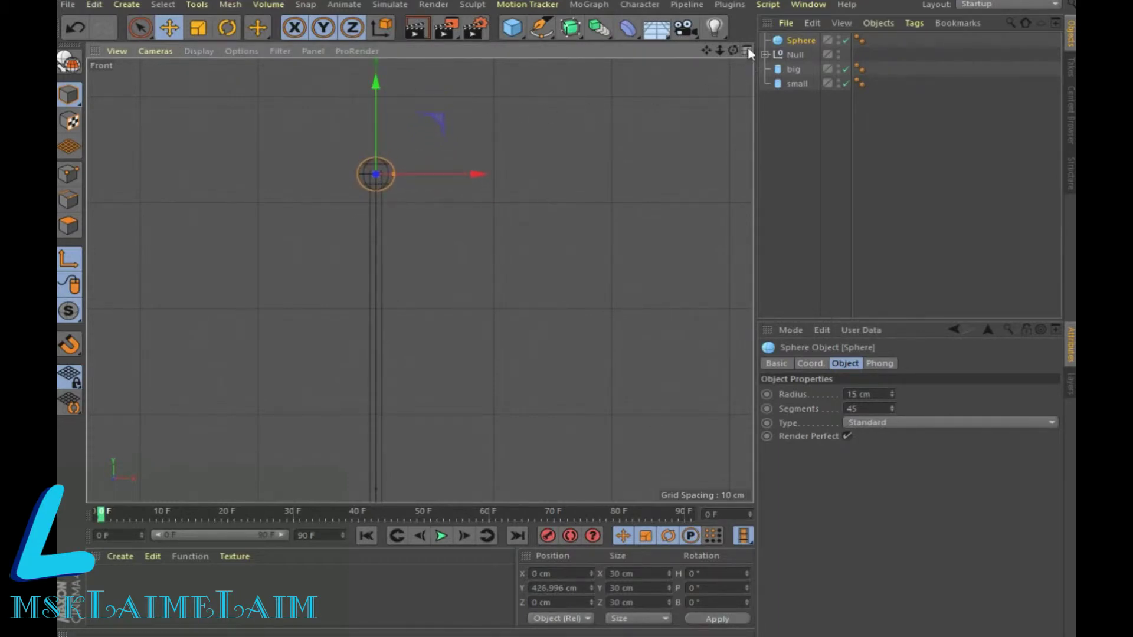
pyautogui.middleClick(595, 236)
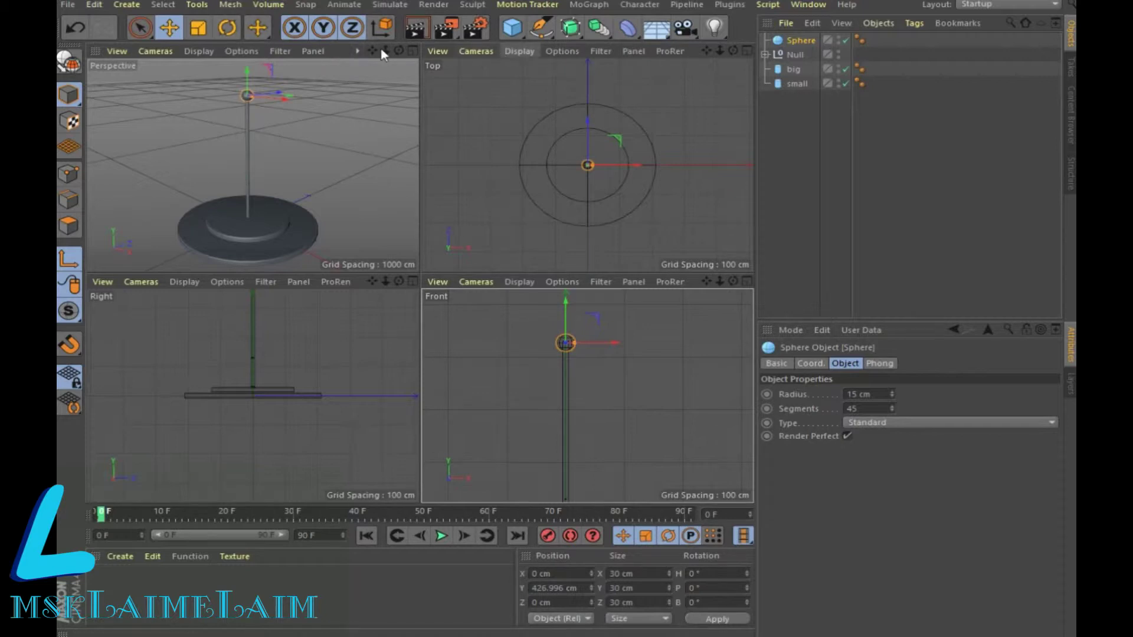
pyautogui.click(512, 28)
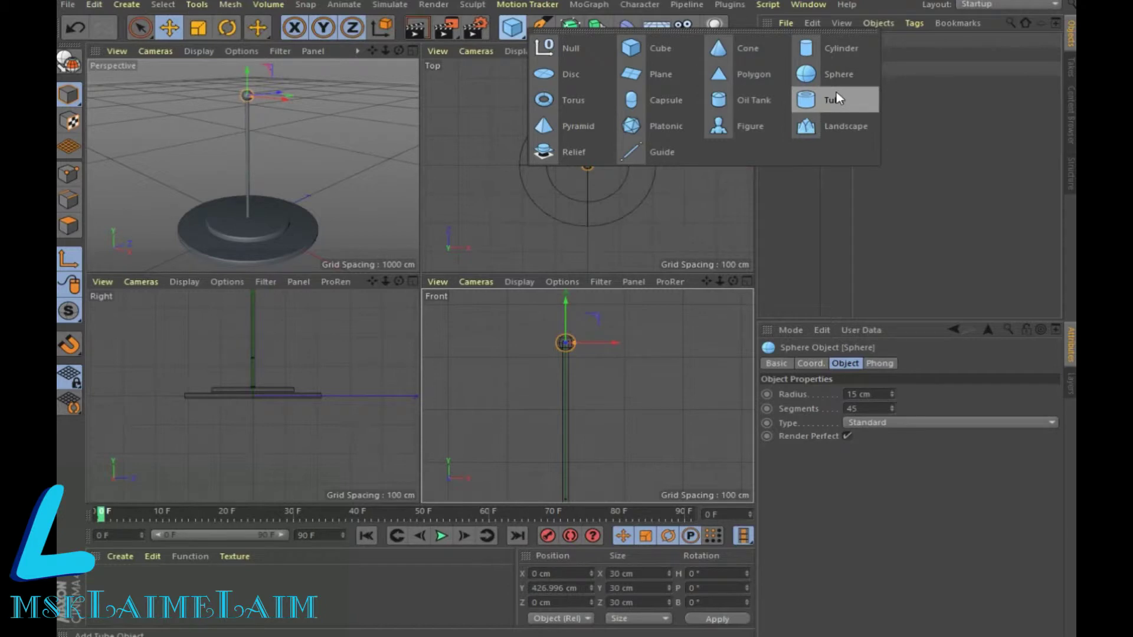
# Step: Add a cylinder and set its radius to 2 cm
pyautogui.click(834, 48)
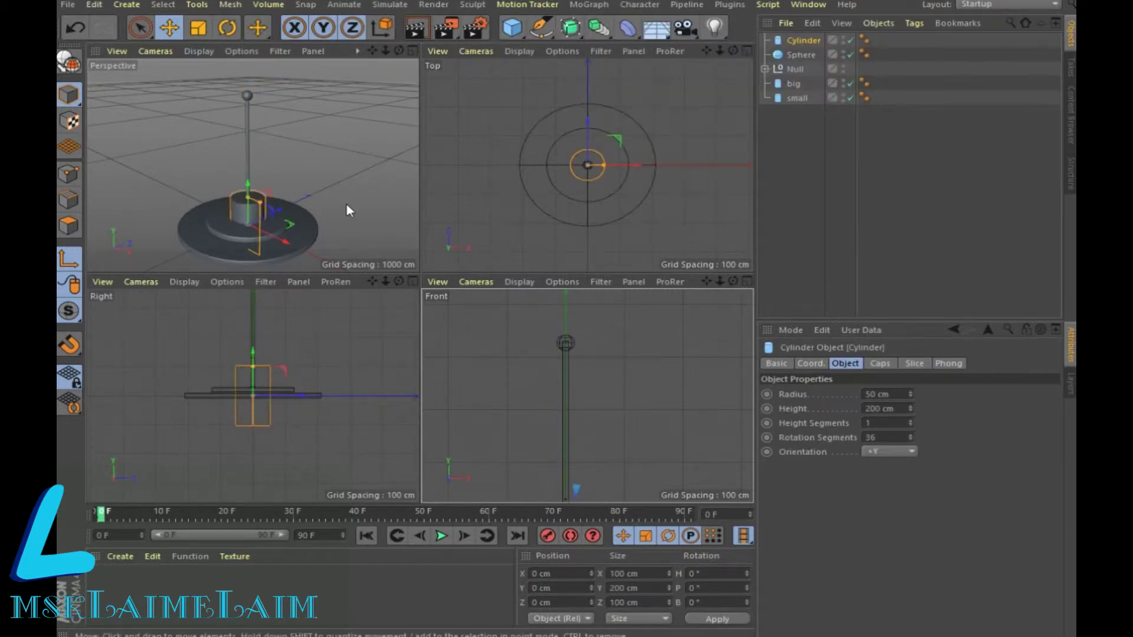
pyautogui.doubleClick(871, 394)
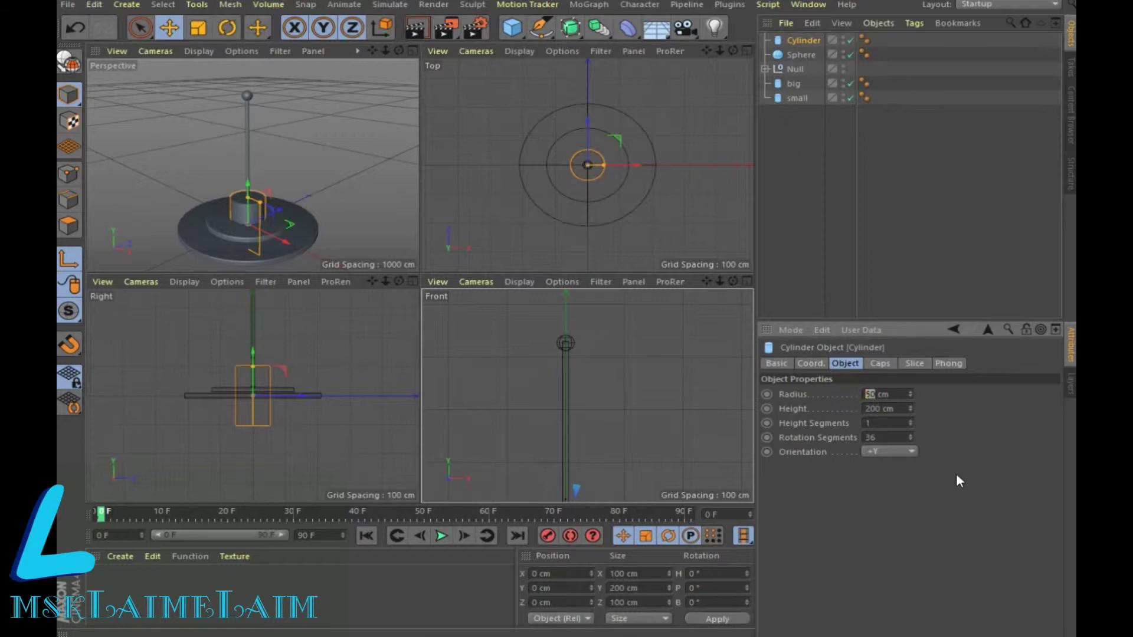
pyautogui.write('2')
pyautogui.press('Return')
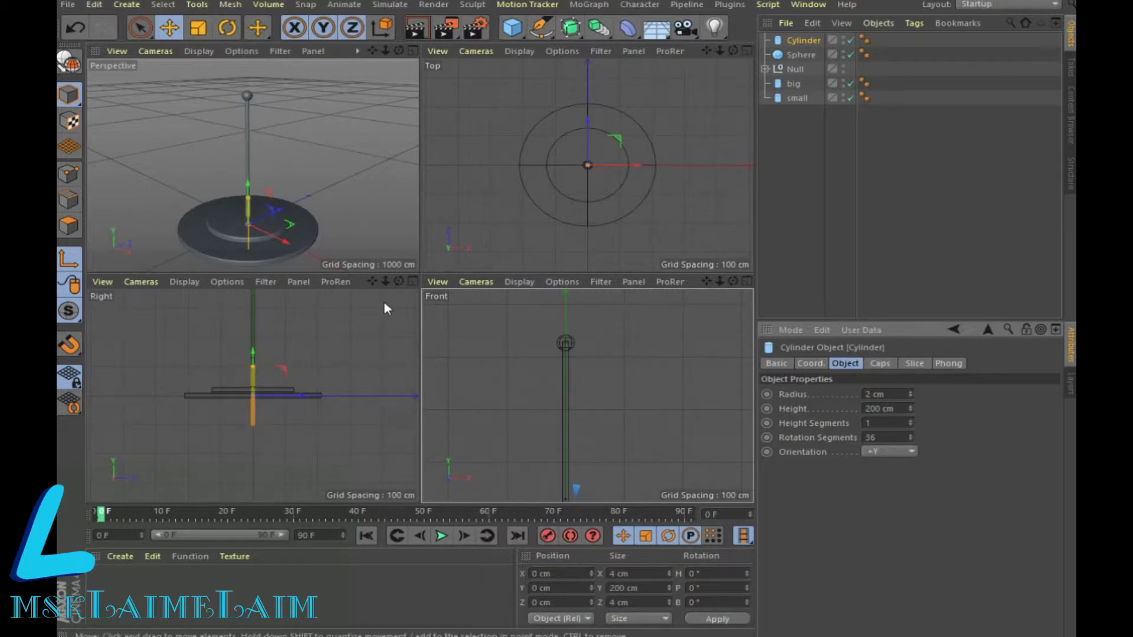
# Step: In the enlarged Right view, raise the thin cylinder to about Y 233 cm beside the pole
pyautogui.click(410, 283)
pyautogui.moveTo(419, 189); pyautogui.dragTo(437, 56)
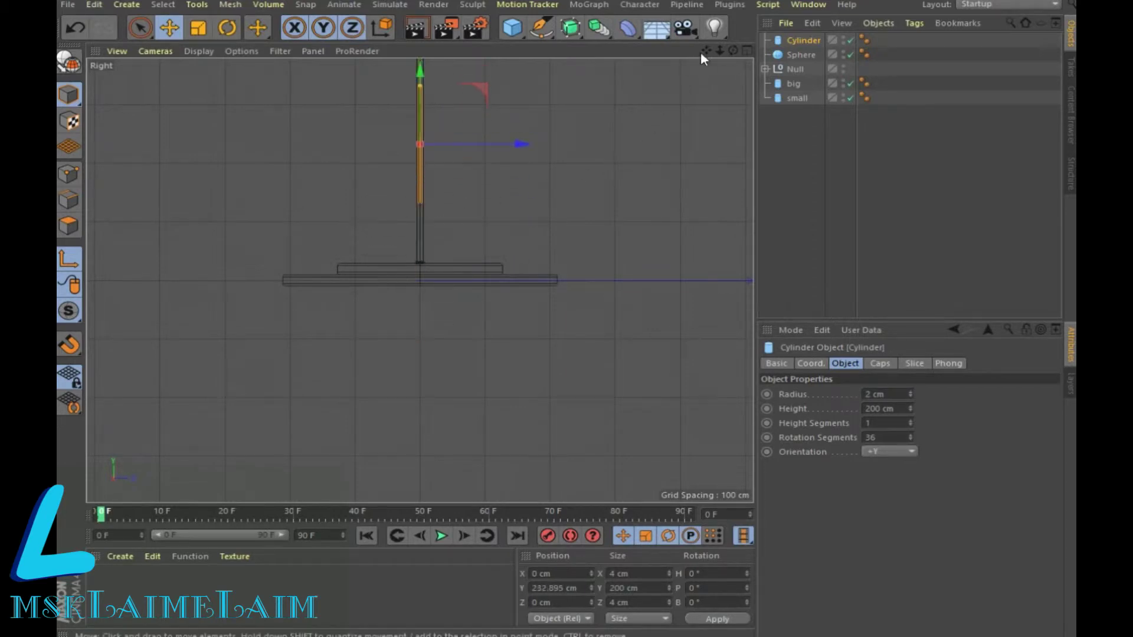
pyautogui.moveTo(706, 50); pyautogui.dragTo(702, 55)
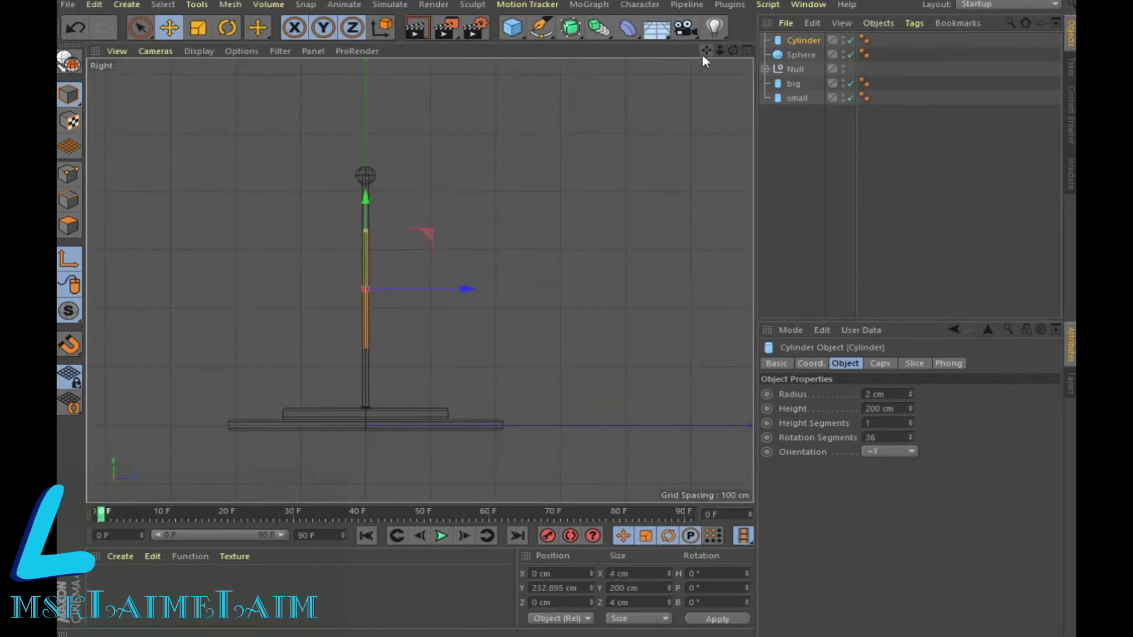
pyautogui.click(226, 28)
# Step: Tilt the cylinder about 29.6° in pitch, raise it, and set radius 1 cm and height 250 cm
pyautogui.moveTo(408, 327); pyautogui.dragTo(432, 306)
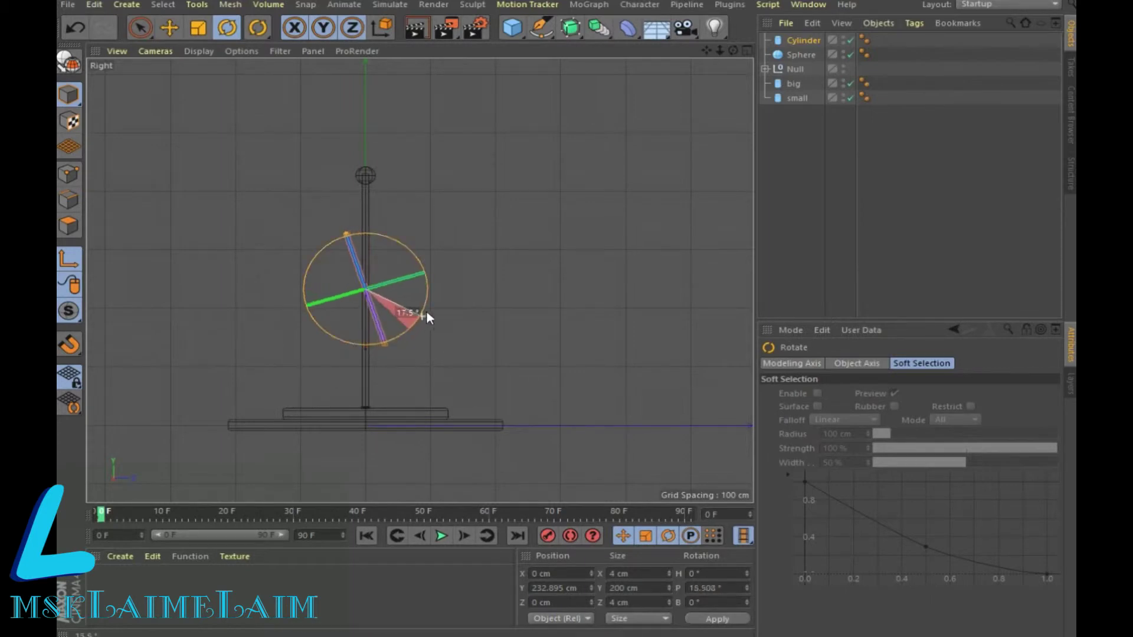
pyautogui.click(168, 28)
pyautogui.moveTo(387, 282)
pyautogui.mouseDown()
pyautogui.moveTo(448, 253)
pyautogui.moveTo(378, 165)
pyautogui.mouseUp()
pyautogui.click(802, 39)
pyautogui.doubleClick(867, 394)
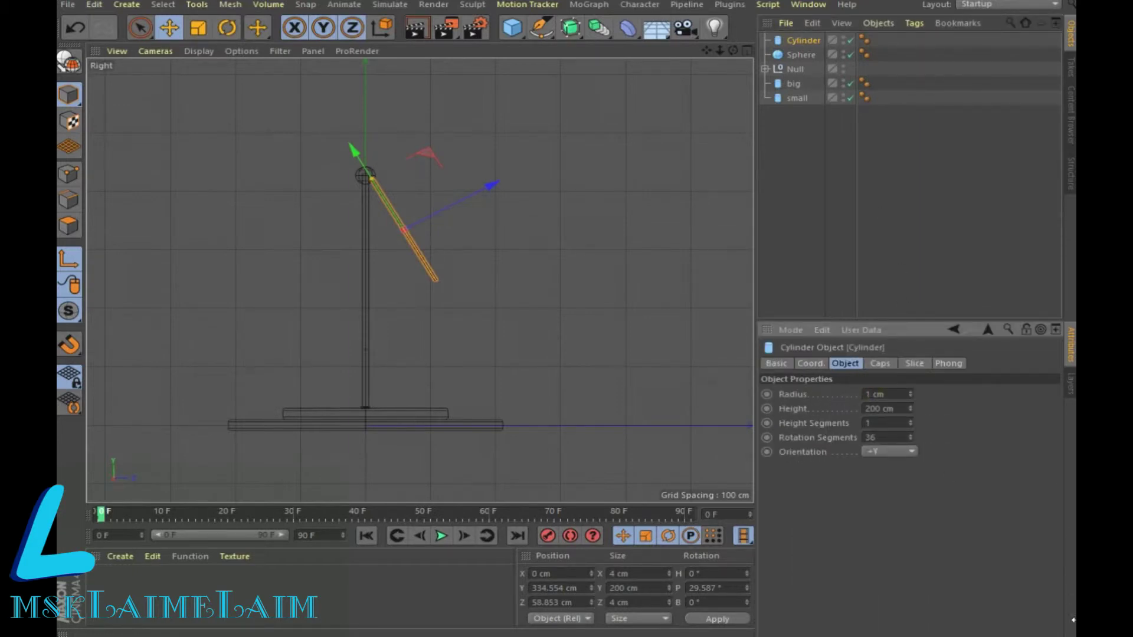
pyautogui.press('Tab')
pyautogui.write('25')
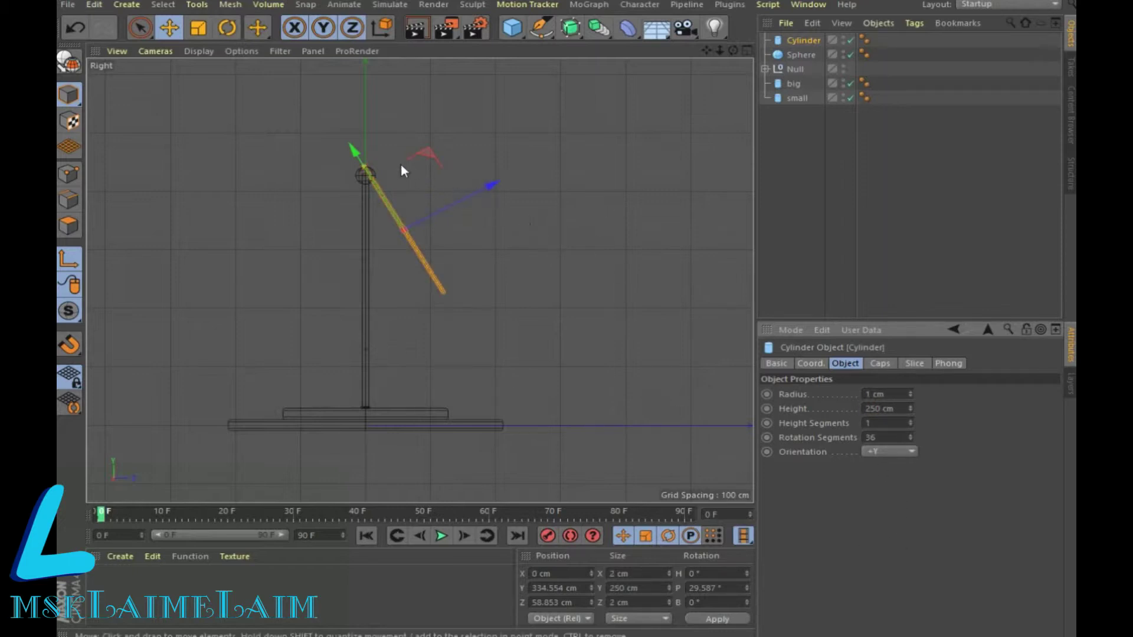
# Step: Slide the tilted rod along its length so its top meets the sphere
pyautogui.scroll(5, 472, 194)
pyautogui.moveTo(359, 255); pyautogui.dragTo(349, 259)
pyautogui.moveTo(216, 220); pyautogui.dragTo(241, 238)
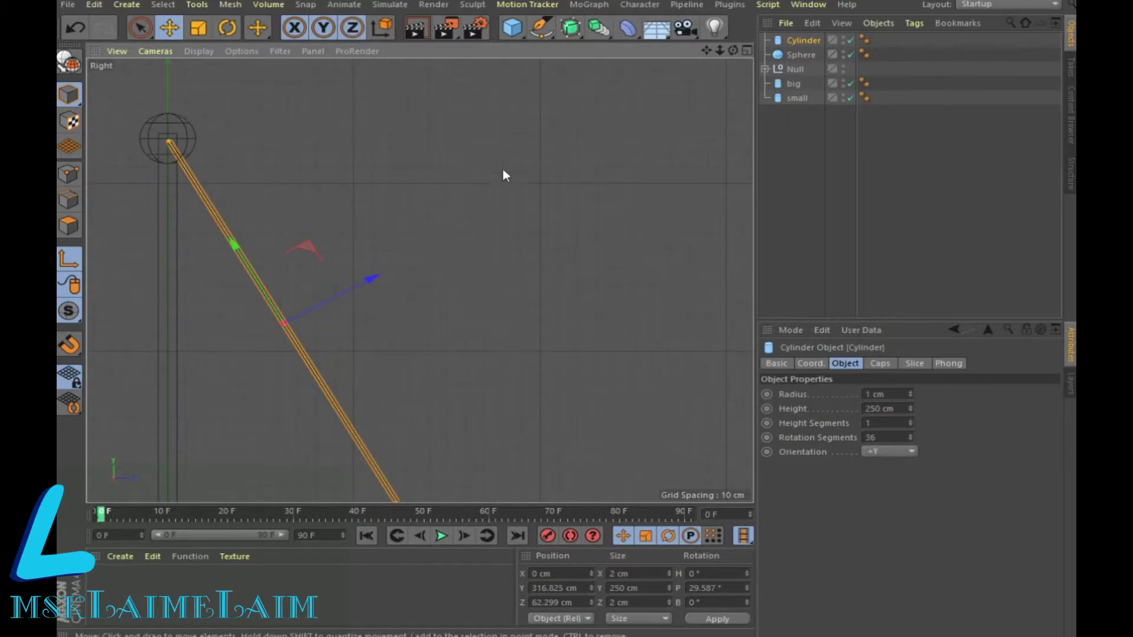
pyautogui.scroll(-2, 572, 146)
pyautogui.scroll(-1, 572, 146)
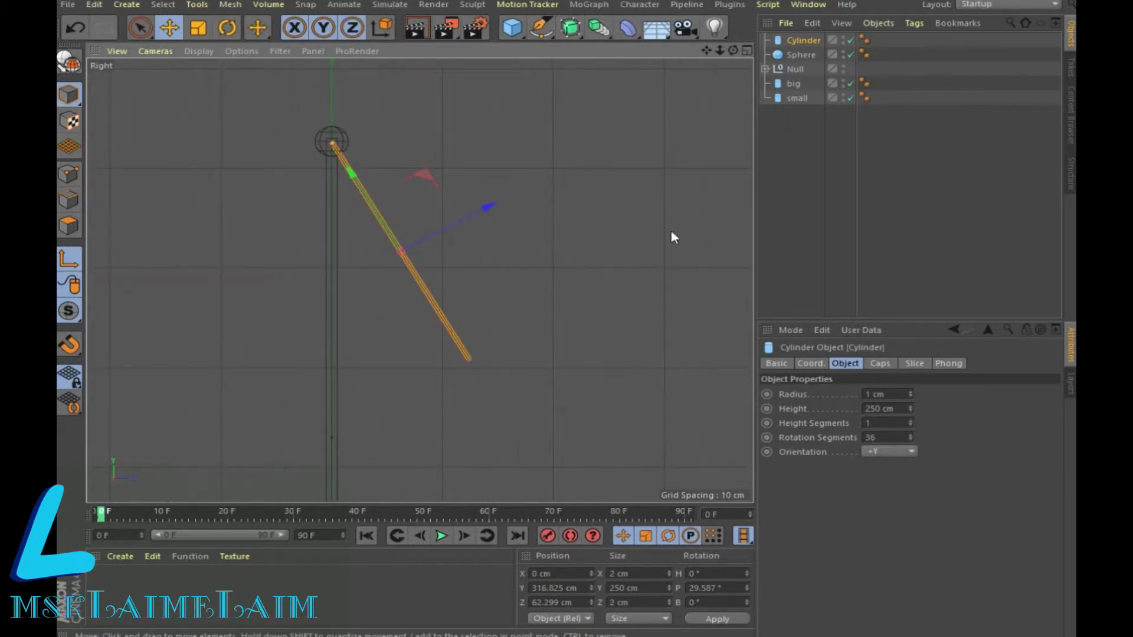
# Step: Add a Platonic solid (100 cm icosahedron) to the scene
pyautogui.click(140, 27)
pyautogui.click(515, 30)
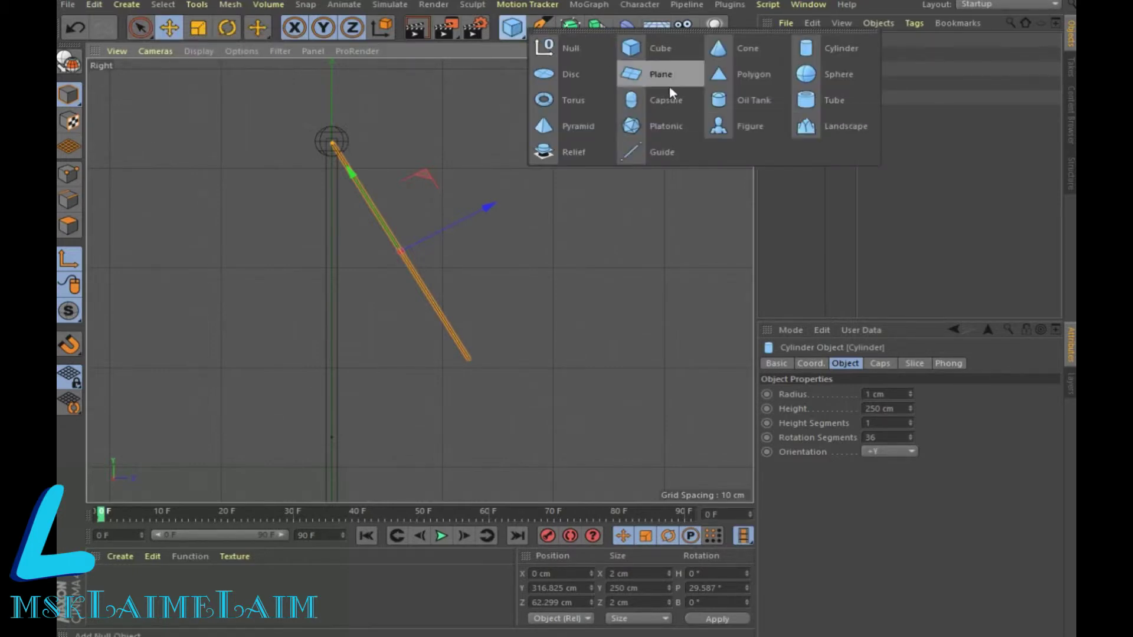
pyautogui.click(683, 122)
# Step: In four views, shrink the icosahedron to 51 cm radius and raise it toward the arm's end
pyautogui.scroll(-3, 625, 262)
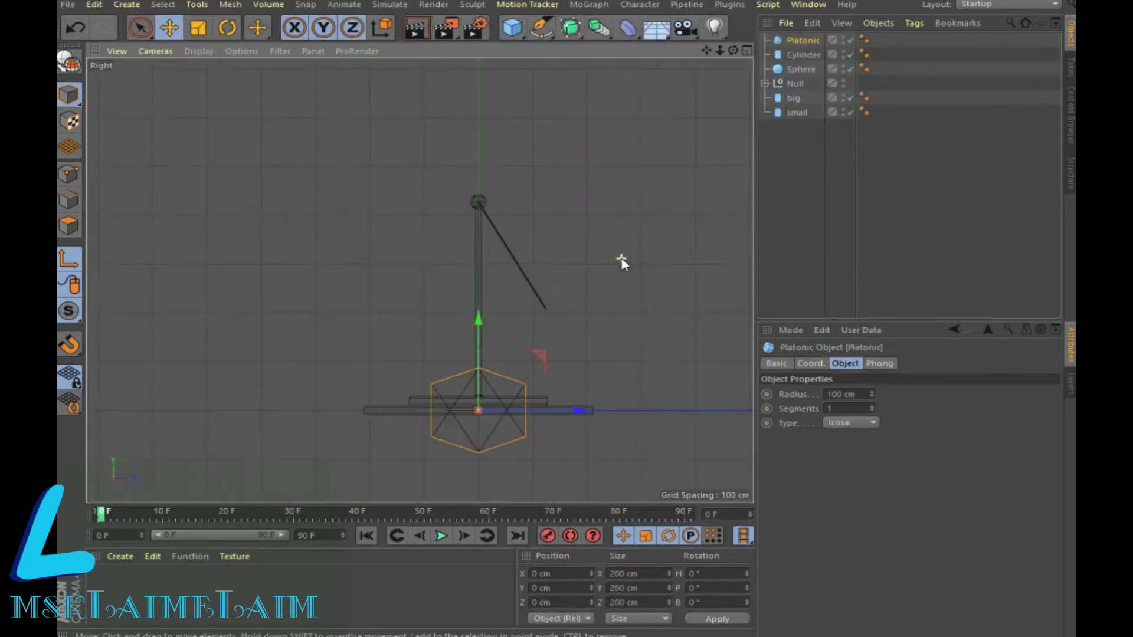
pyautogui.click(747, 51)
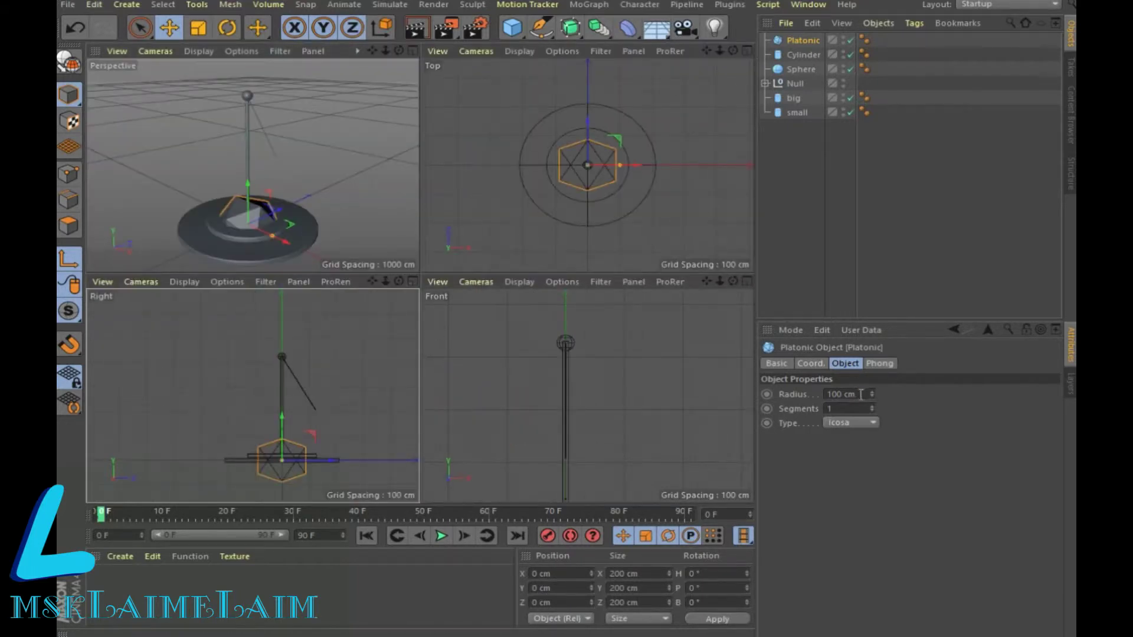
pyautogui.moveTo(871, 395); pyautogui.dragTo(850, 413)
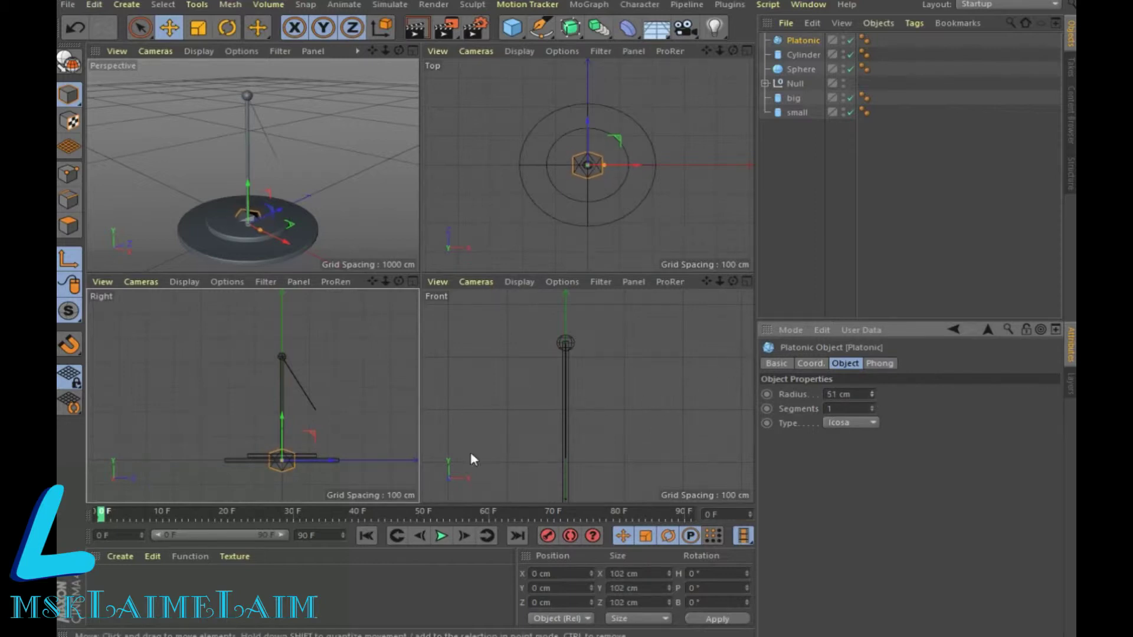
pyautogui.moveTo(282, 422)
pyautogui.mouseDown()
pyautogui.moveTo(288, 366)
pyautogui.moveTo(350, 398)
pyautogui.mouseUp()
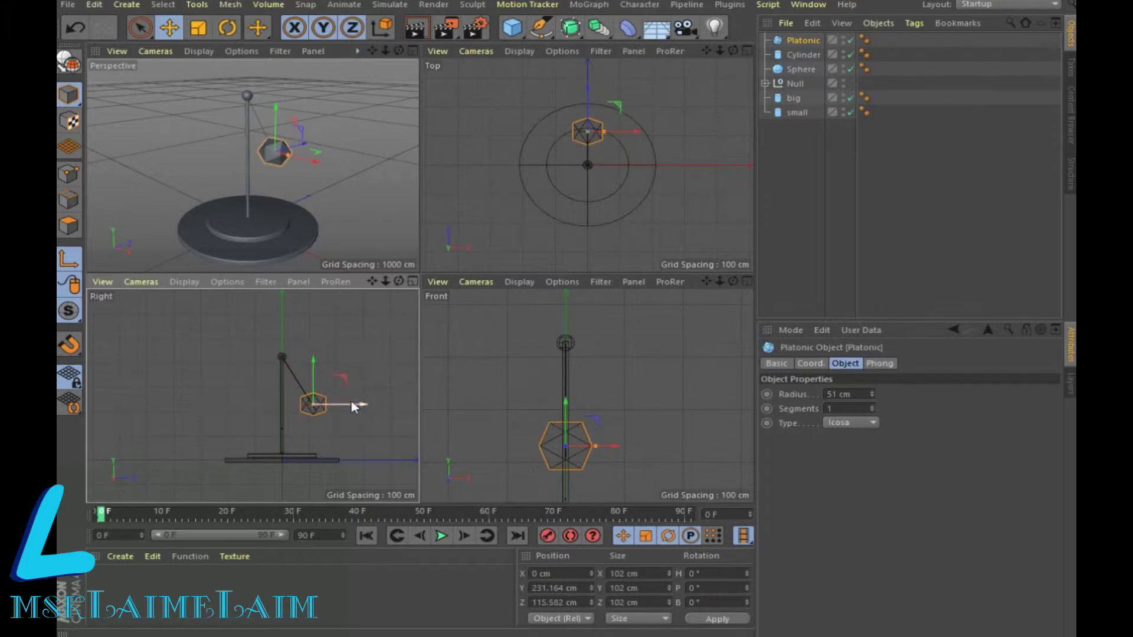
# Step: In the enlarged Right view, place the icosahedron at the lower end of the tilted rod
pyautogui.click(413, 281)
pyautogui.scroll(2, 621, 239)
pyautogui.scroll(2, 621, 240)
pyautogui.moveTo(706, 50)
pyautogui.mouseDown()
pyautogui.moveTo(420, 281)
pyautogui.moveTo(458, 223)
pyautogui.mouseUp()
pyautogui.scroll(3, 499, 263)
pyautogui.scroll(3, 485, 296)
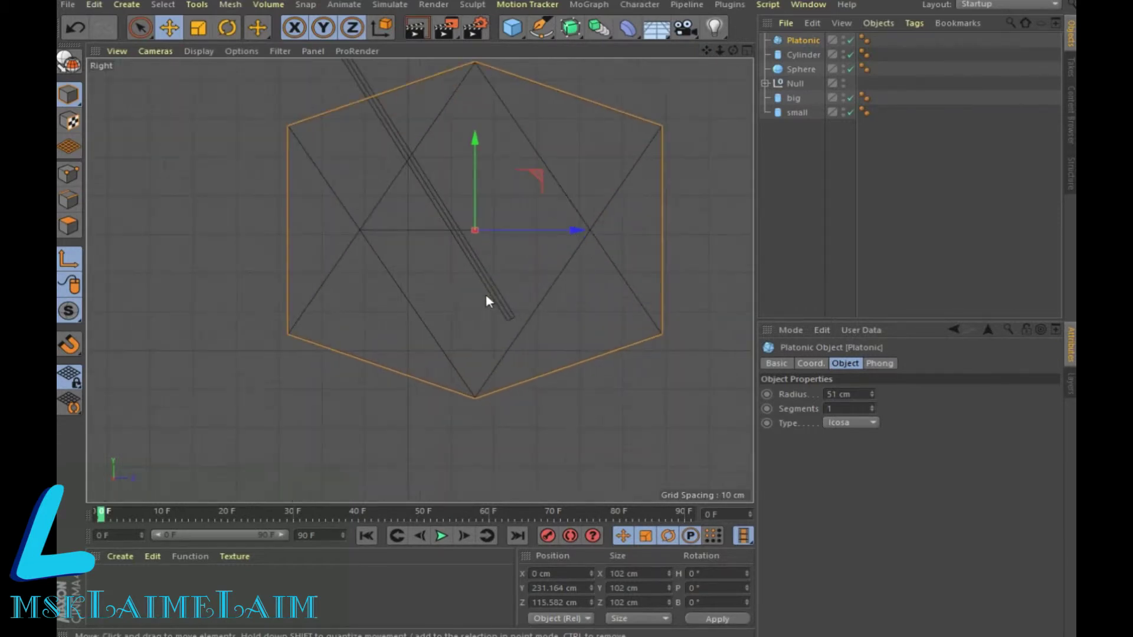
pyautogui.moveTo(477, 158); pyautogui.dragTo(504, 245)
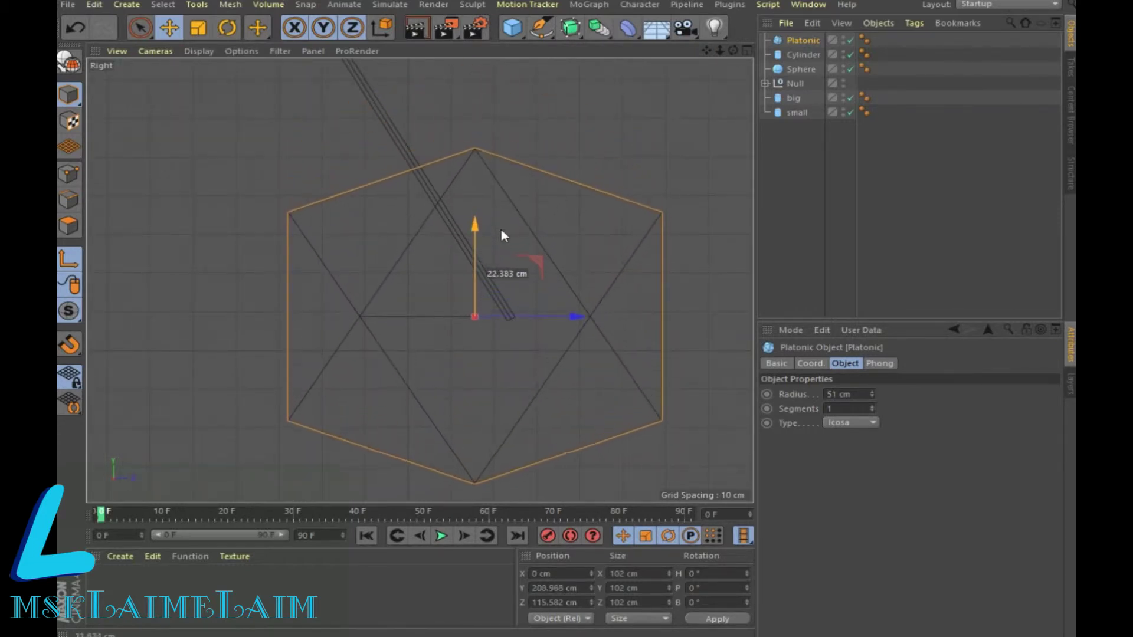
pyautogui.moveTo(552, 318); pyautogui.dragTo(580, 321)
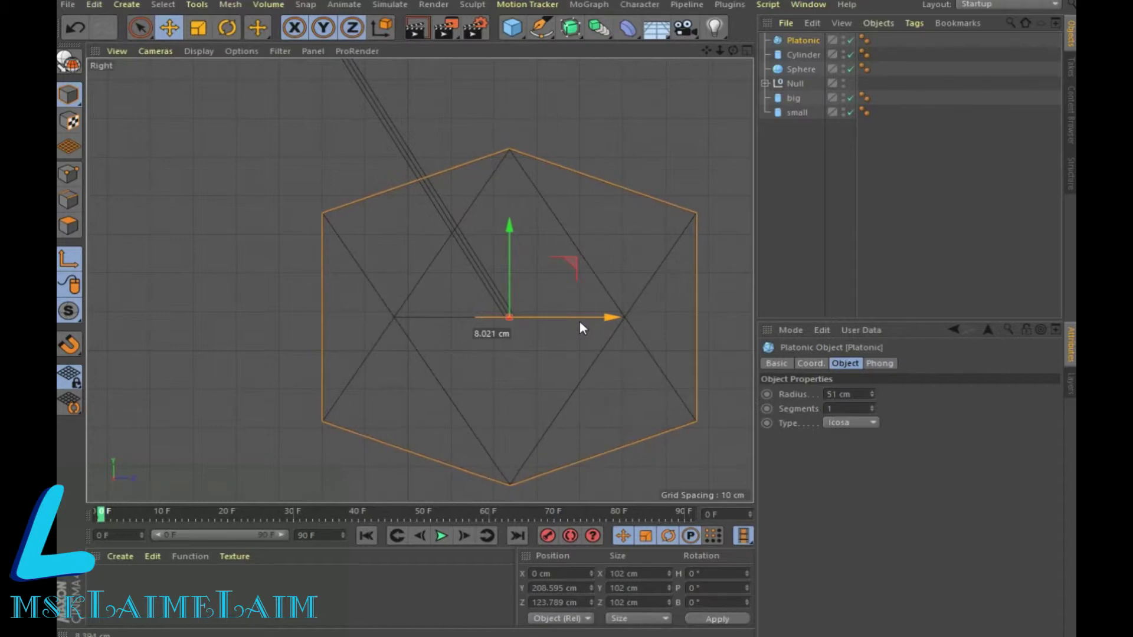
pyautogui.moveTo(508, 293); pyautogui.dragTo(512, 289)
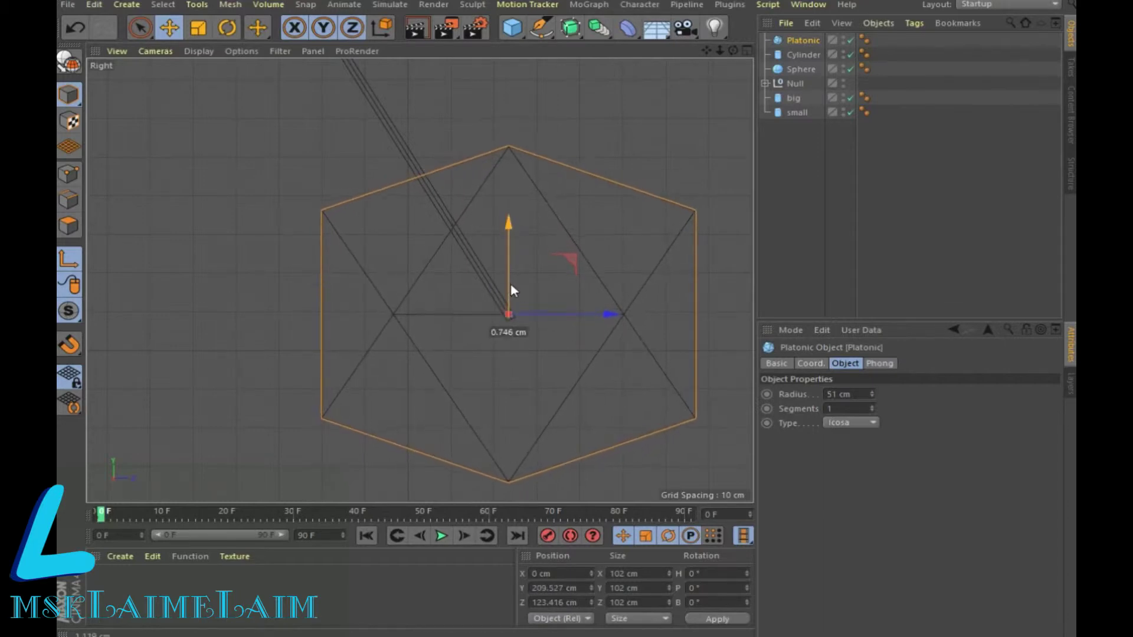
# Step: Set the icosahedron's radius to 13 cm and segments to 26, then restore four views
pyautogui.doubleClick(838, 394)
pyautogui.write('50')
pyautogui.press('Return')
pyautogui.moveTo(871, 394); pyautogui.dragTo(867, 394)
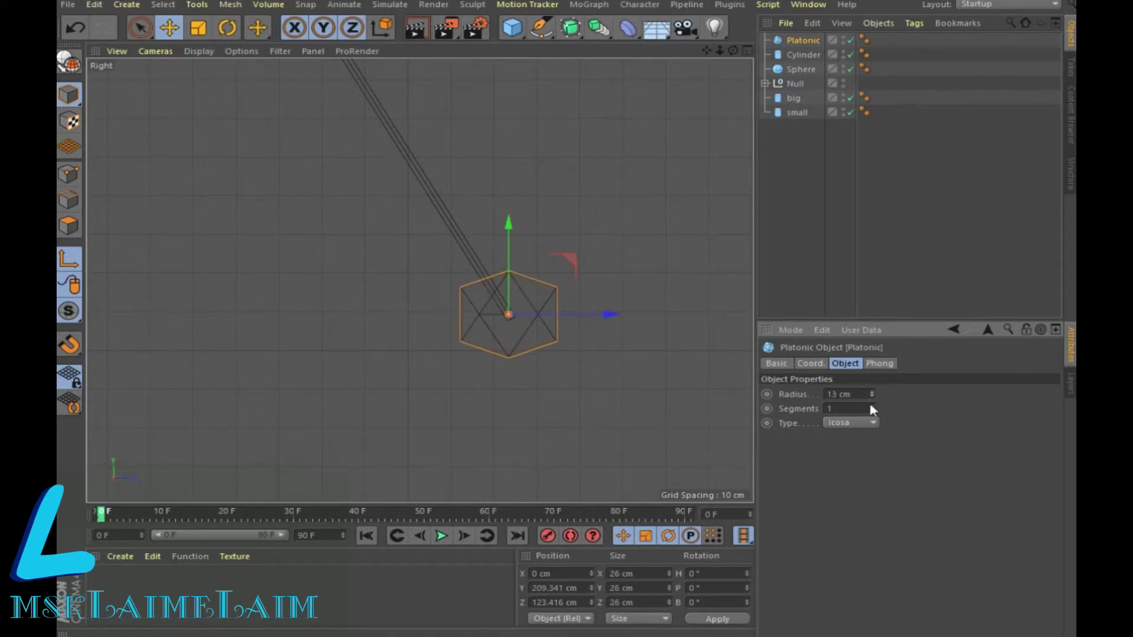
pyautogui.moveTo(872, 401); pyautogui.dragTo(872, 383)
pyautogui.middleClick(738, 57)
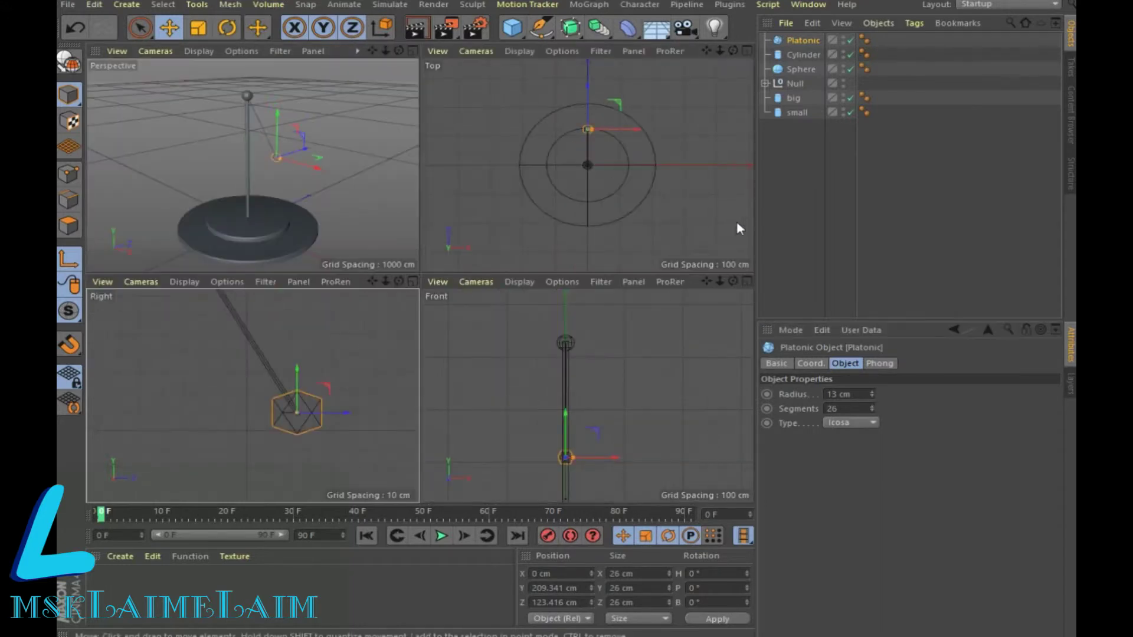
# Step: In the full Perspective view, enlarge the icosahedron's radius to 48 cm
pyautogui.scroll(3, 374, 154)
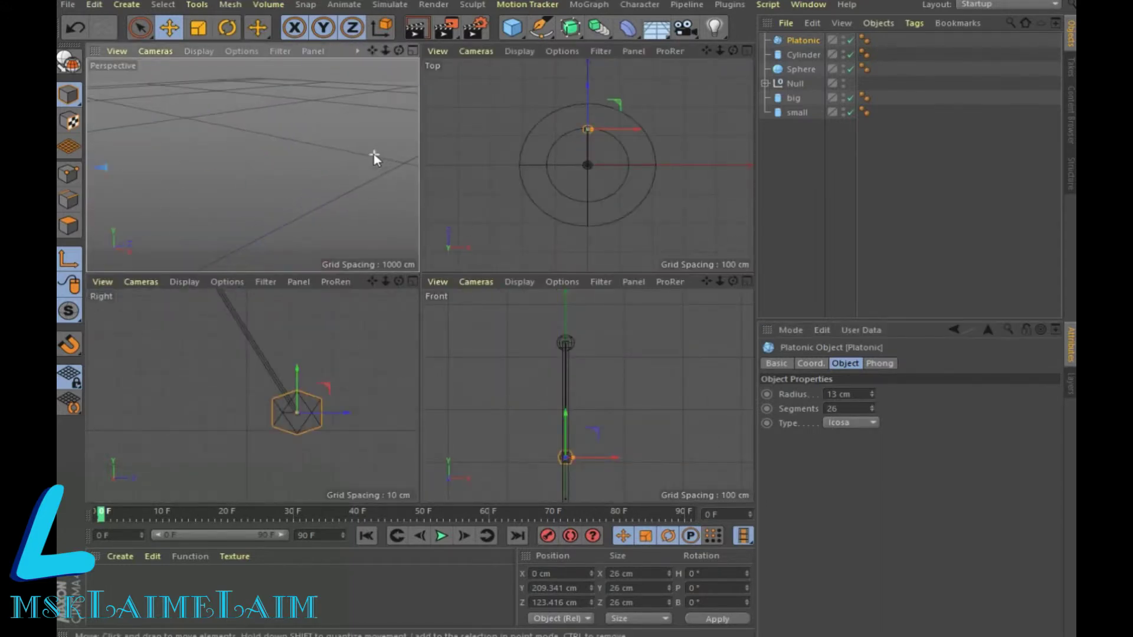
pyautogui.click(412, 51)
pyautogui.scroll(-2, 377, 314)
pyautogui.scroll(-2, 378, 321)
pyautogui.scroll(-2, 377, 331)
pyautogui.scroll(-2, 378, 331)
pyautogui.scroll(-2, 378, 354)
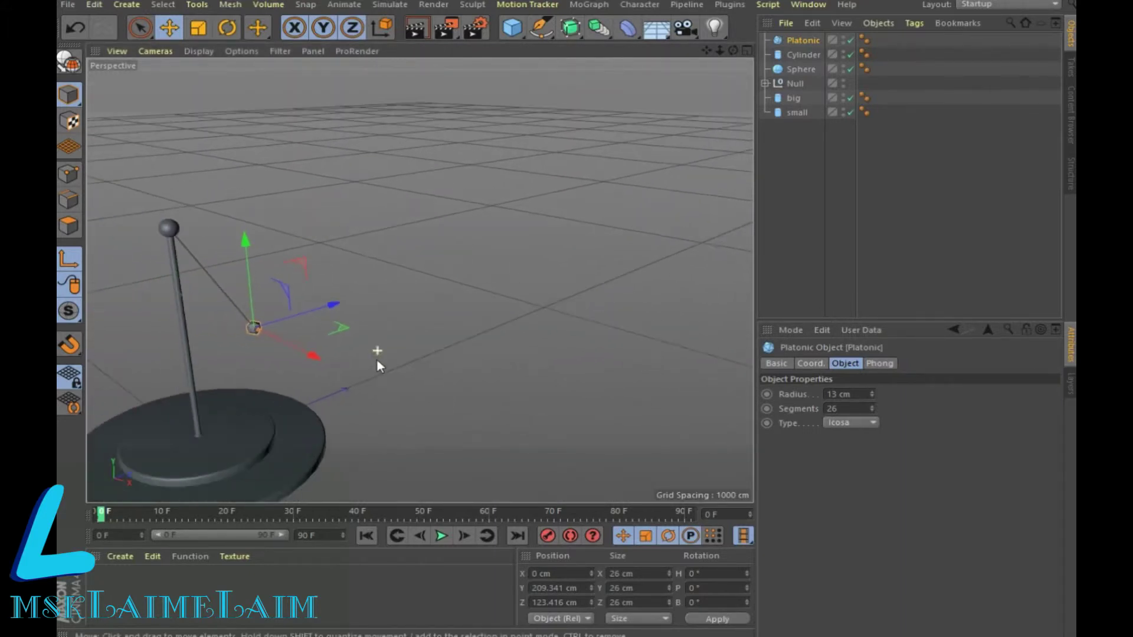
pyautogui.moveTo(871, 393); pyautogui.dragTo(871, 372)
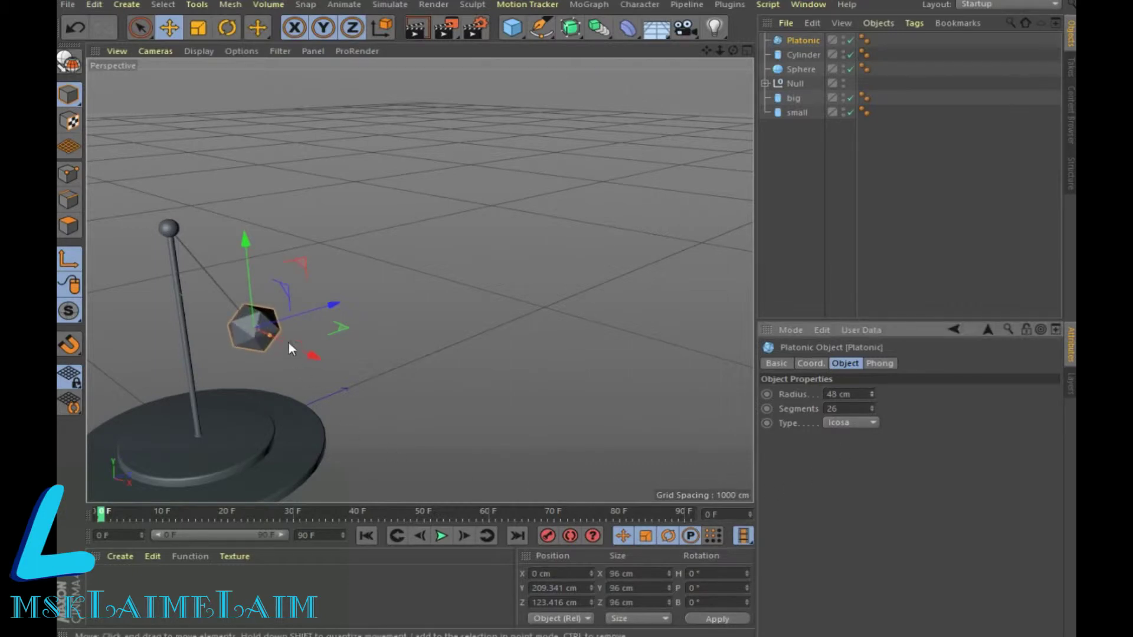
# Step: Lengthen the pendulum arm cylinder to 300 cm height
pyautogui.click(803, 54)
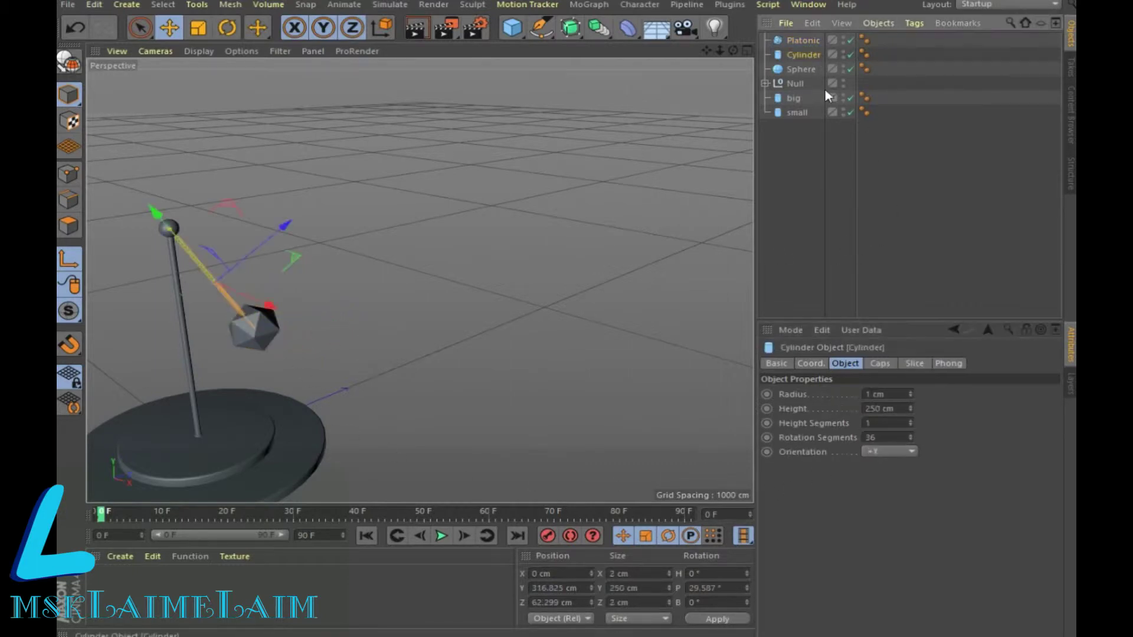
pyautogui.click(911, 406)
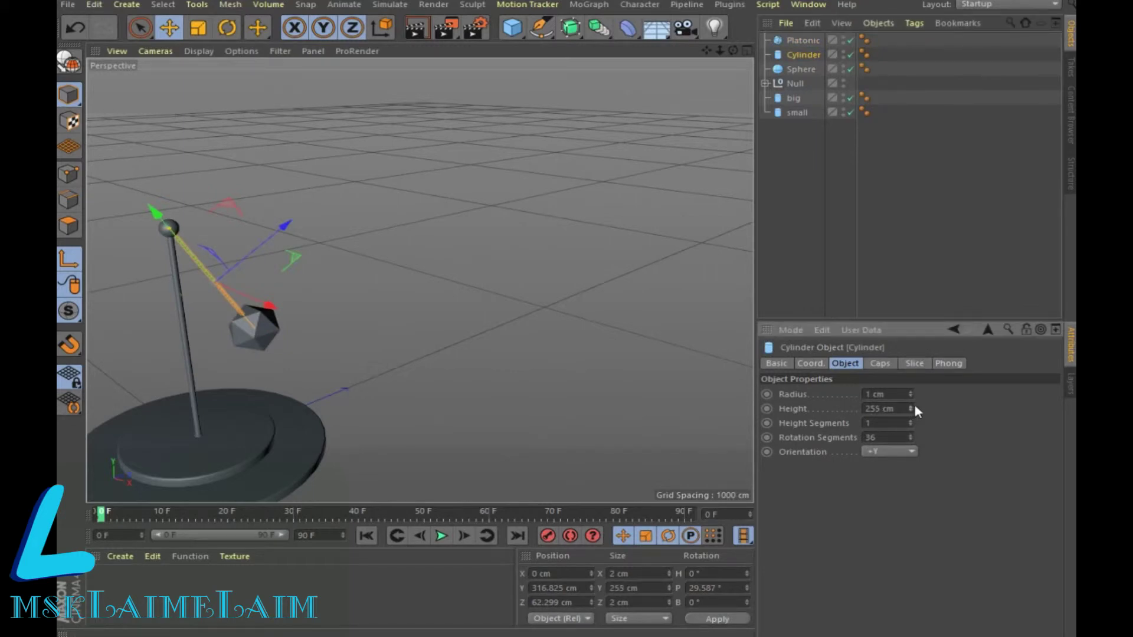
pyautogui.click(911, 405)
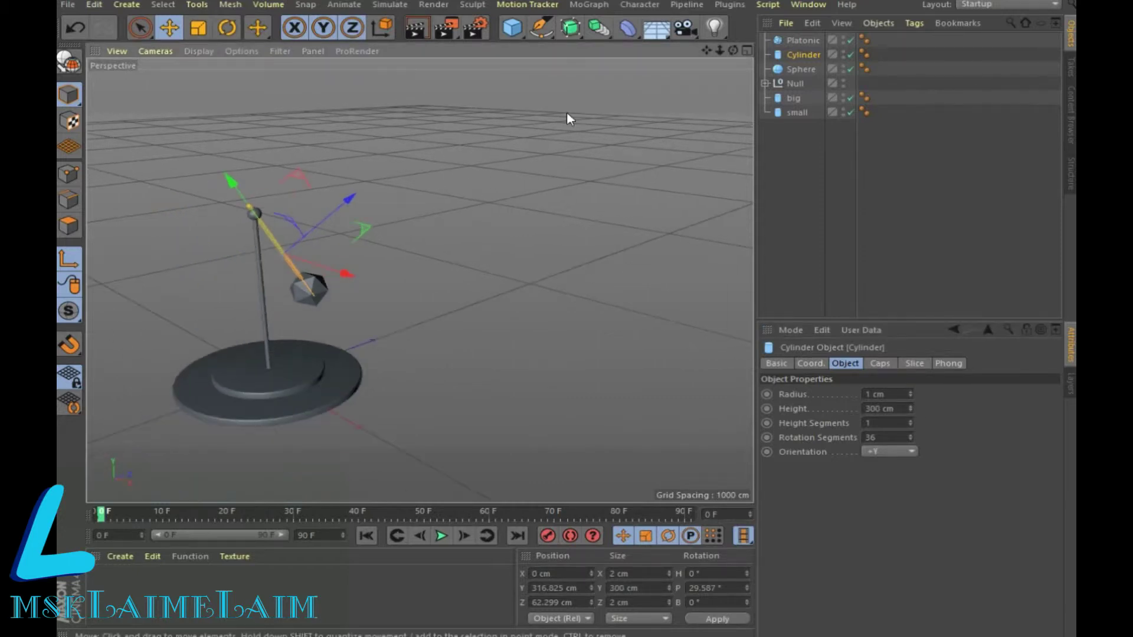
pyautogui.click(746, 51)
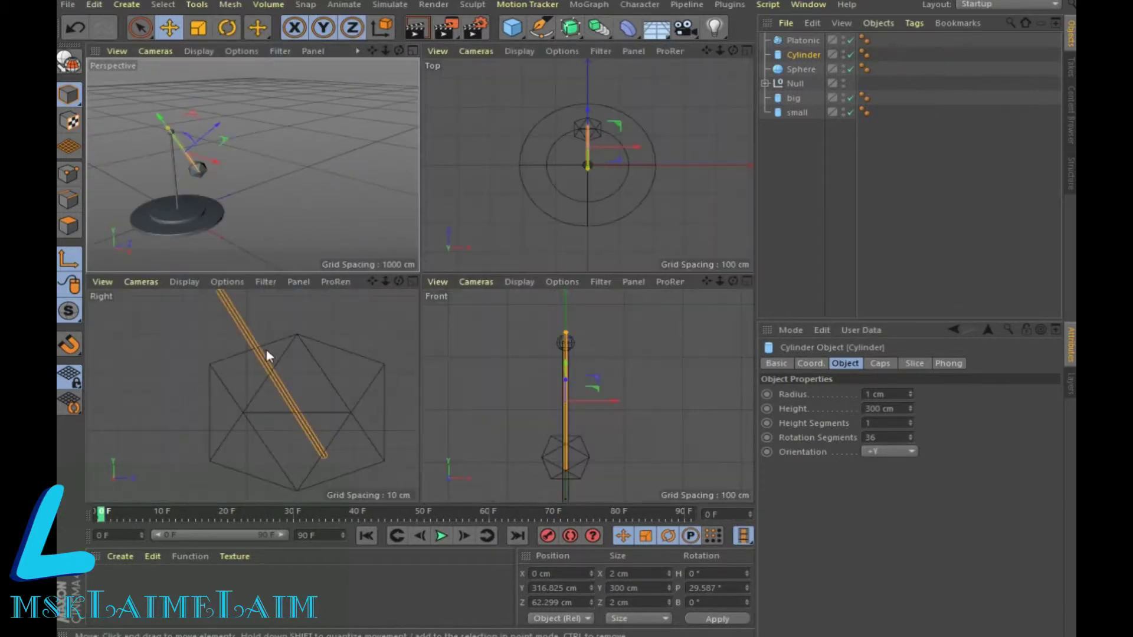
# Step: In the maximized Right view, slide the arm cylinder along its axis
pyautogui.scroll(-5, 216, 352)
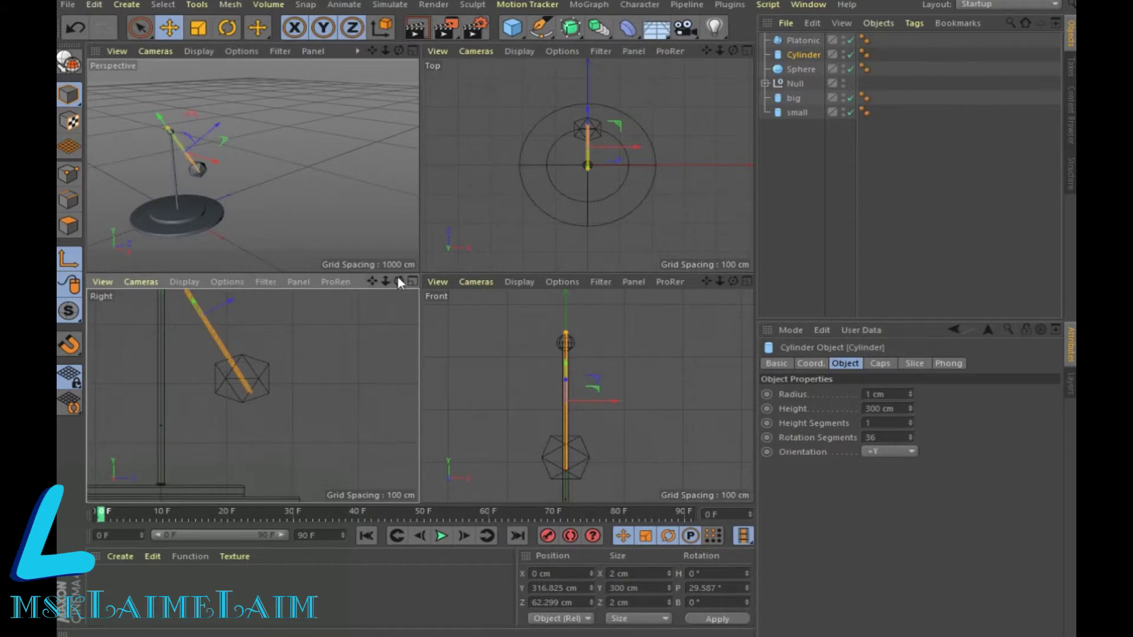
pyautogui.click(412, 281)
pyautogui.scroll(2, 434, 237)
pyautogui.scroll(2, 435, 237)
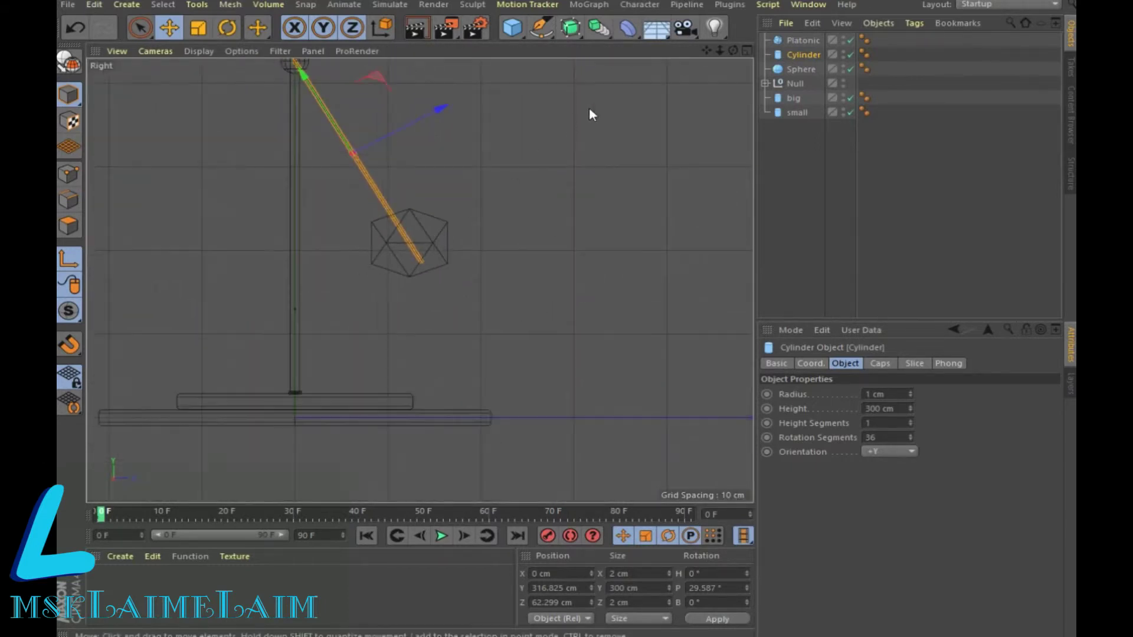
pyautogui.moveTo(706, 50); pyautogui.dragTo(420, 281)
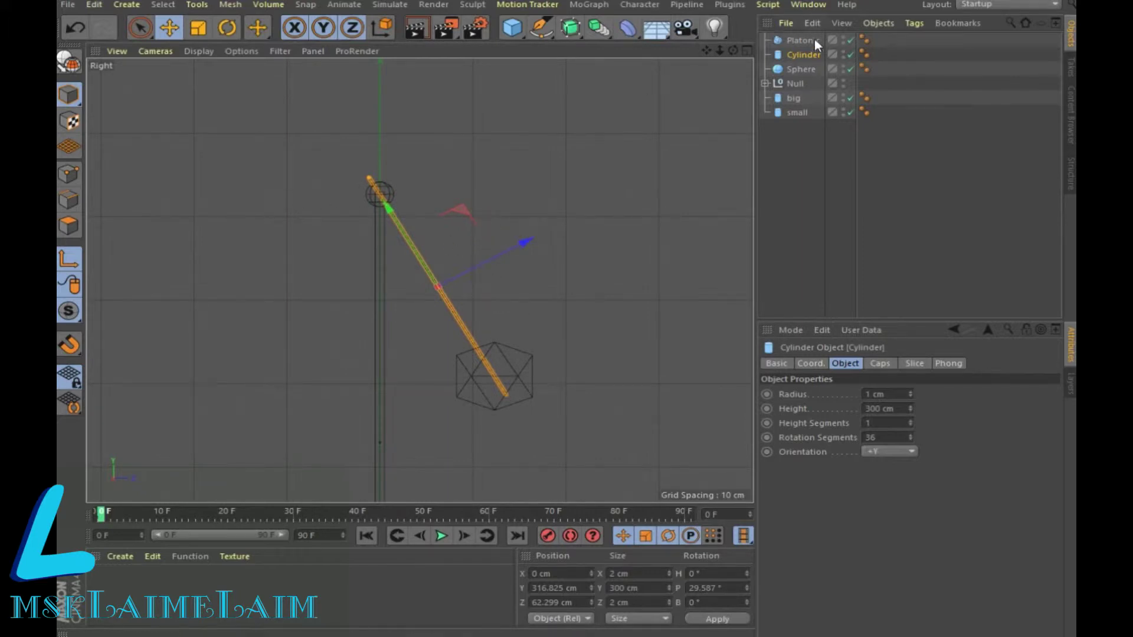
pyautogui.moveTo(387, 206); pyautogui.dragTo(409, 221)
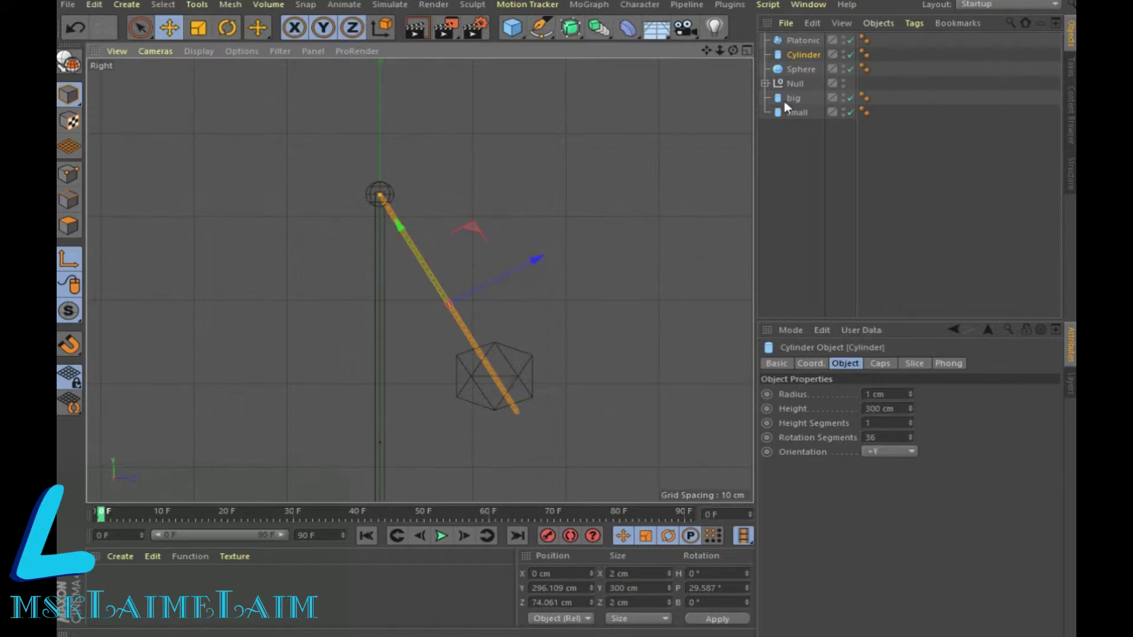
# Step: Move the icosahedron onto the arm's lower tip at Y 166.999 cm, Z 147.241 cm
pyautogui.click(801, 40)
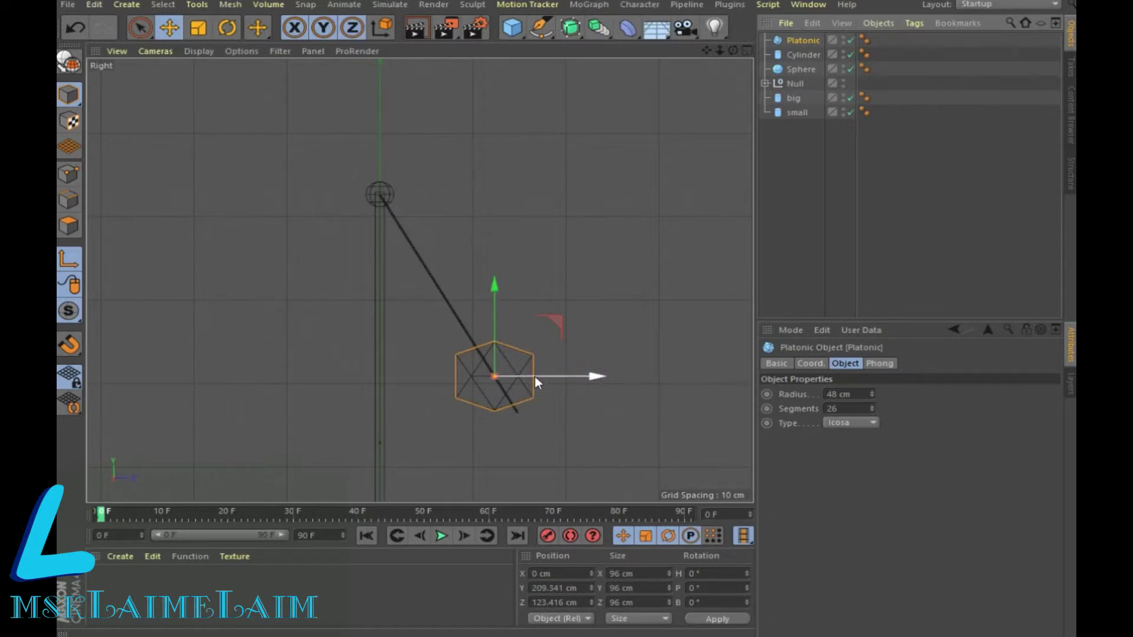
pyautogui.moveTo(534, 376); pyautogui.dragTo(535, 373)
pyautogui.moveTo(494, 305); pyautogui.dragTo(517, 325)
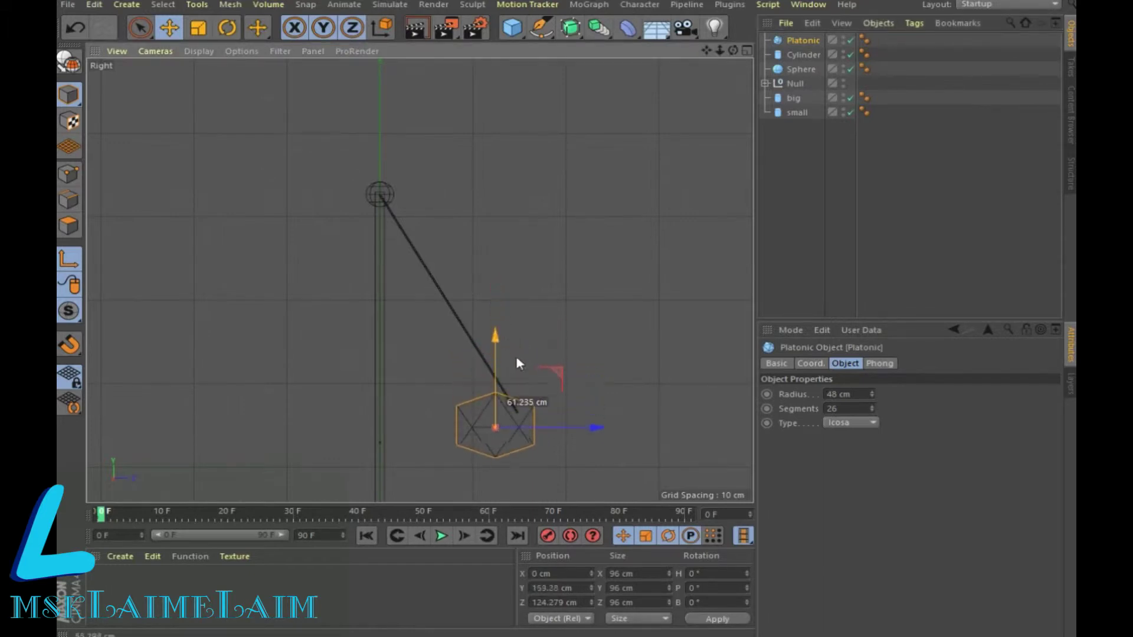
pyautogui.moveTo(525, 405); pyautogui.dragTo(544, 399)
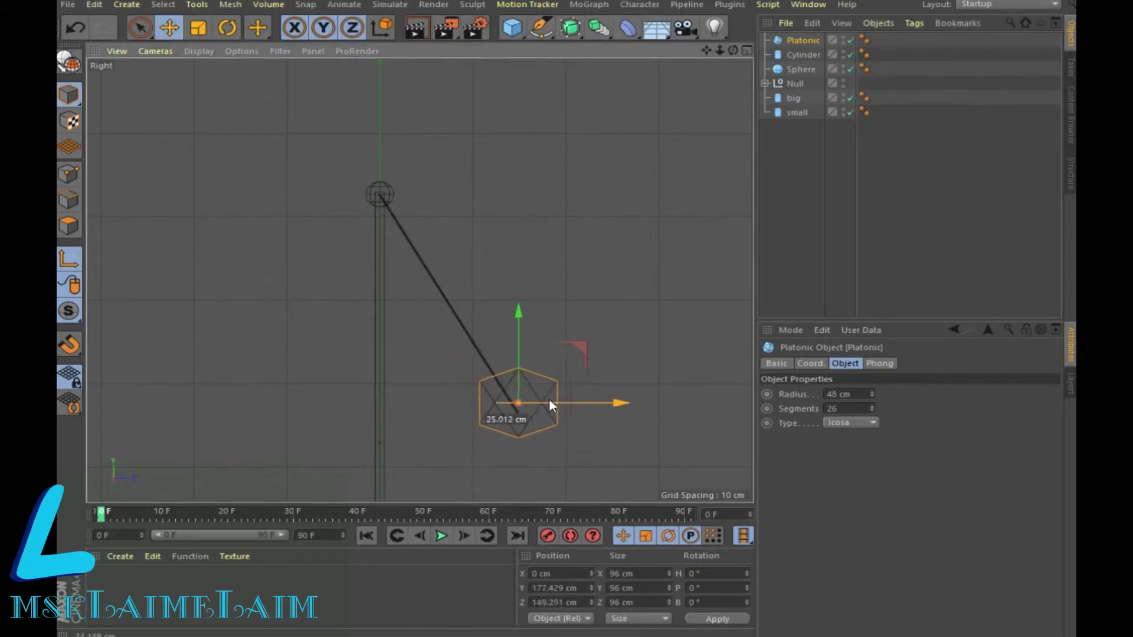
pyautogui.scroll(5, 522, 331)
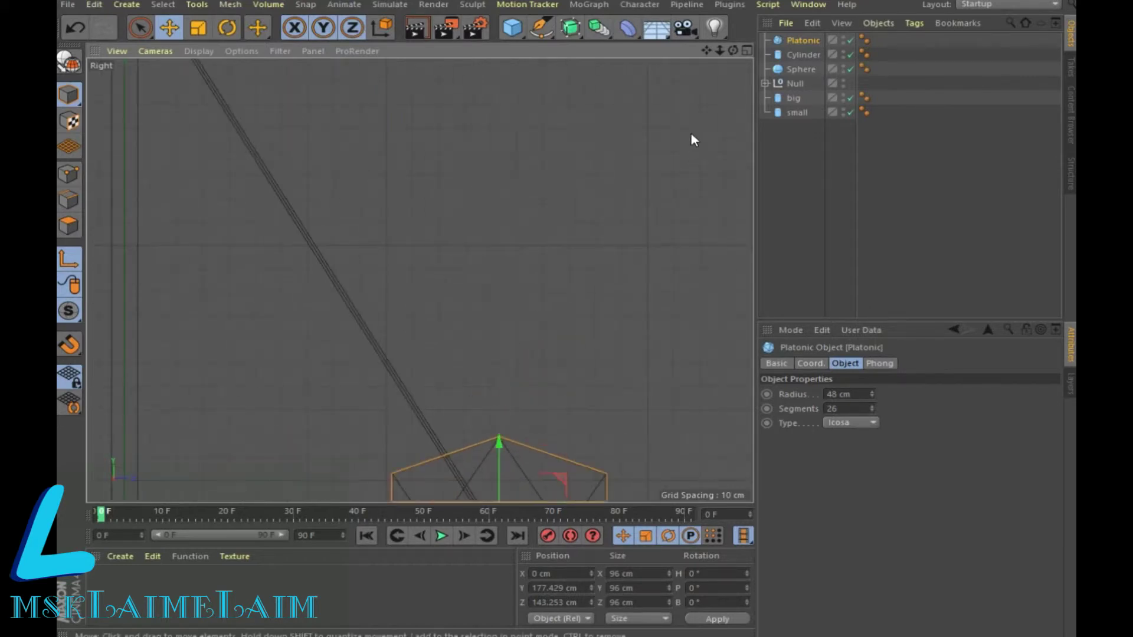
pyautogui.moveTo(706, 51); pyautogui.dragTo(707, 52)
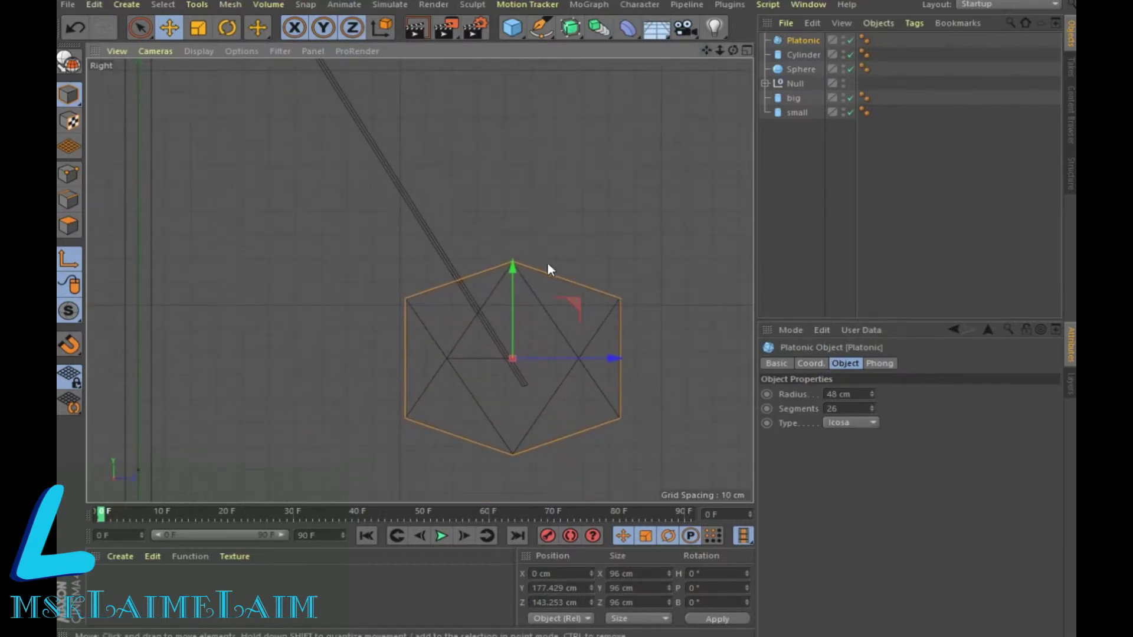
pyautogui.moveTo(512, 272); pyautogui.dragTo(523, 298)
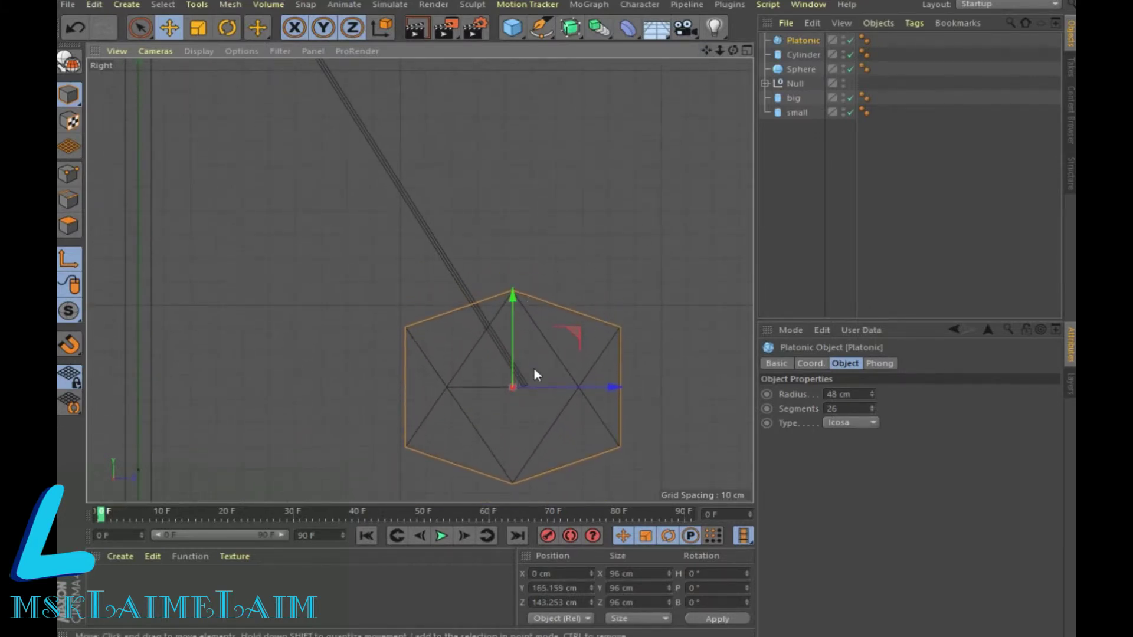
pyautogui.moveTo(536, 386); pyautogui.dragTo(522, 352)
pyautogui.scroll(-2, 621, 310)
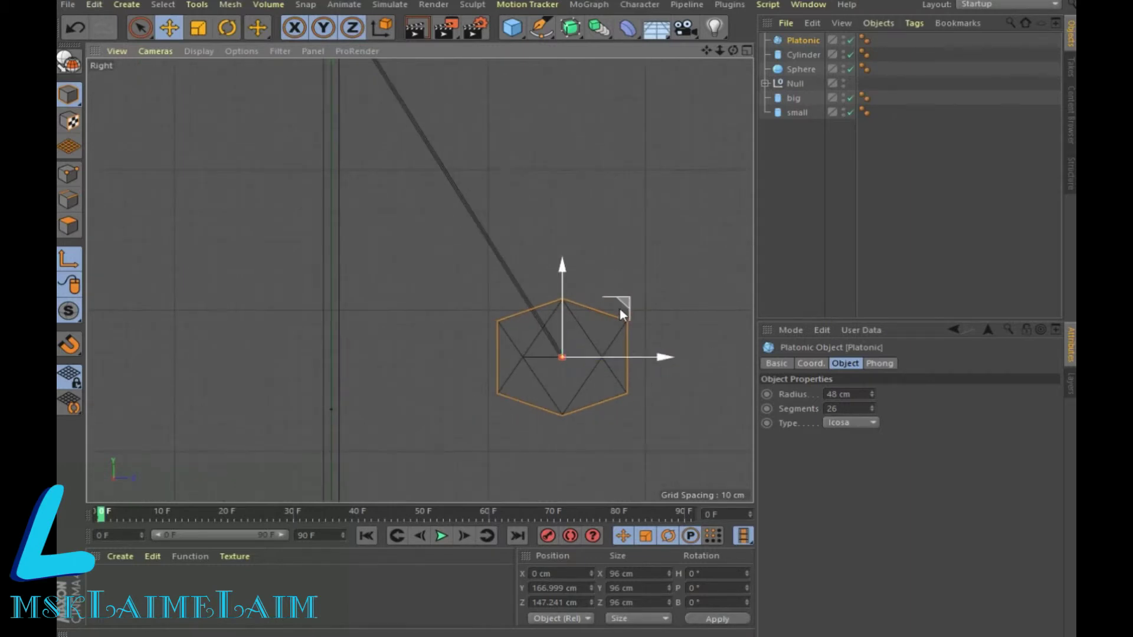
# Step: Frame the pendulum in the full Perspective view and select the arm with the icosahedron
pyautogui.click(747, 51)
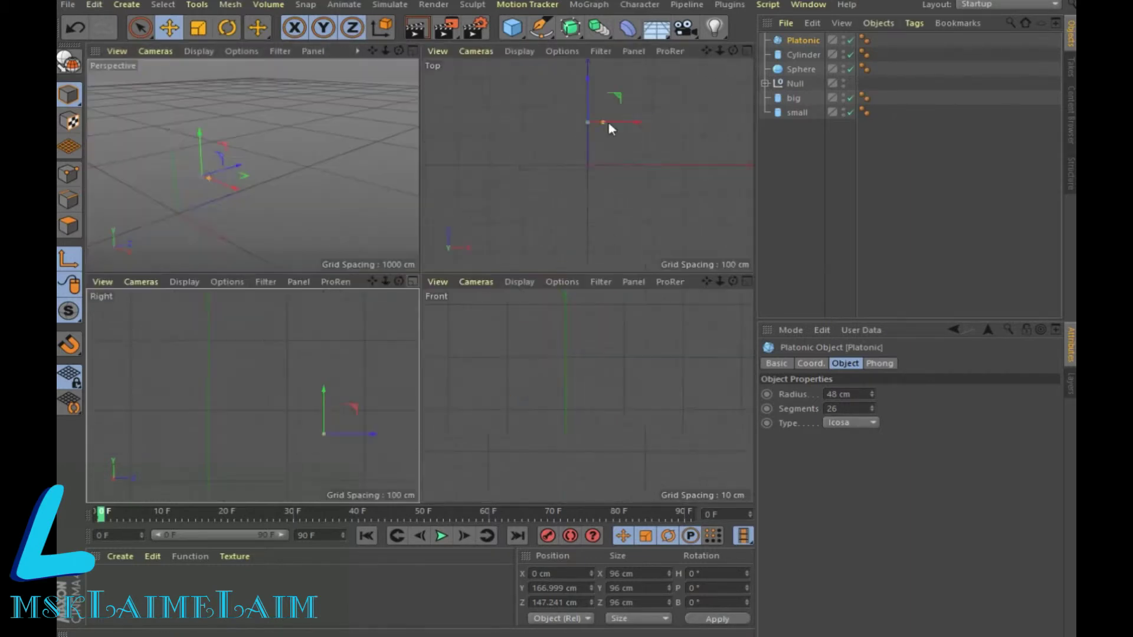
pyautogui.scroll(-2, 325, 188)
pyautogui.scroll(-1, 324, 191)
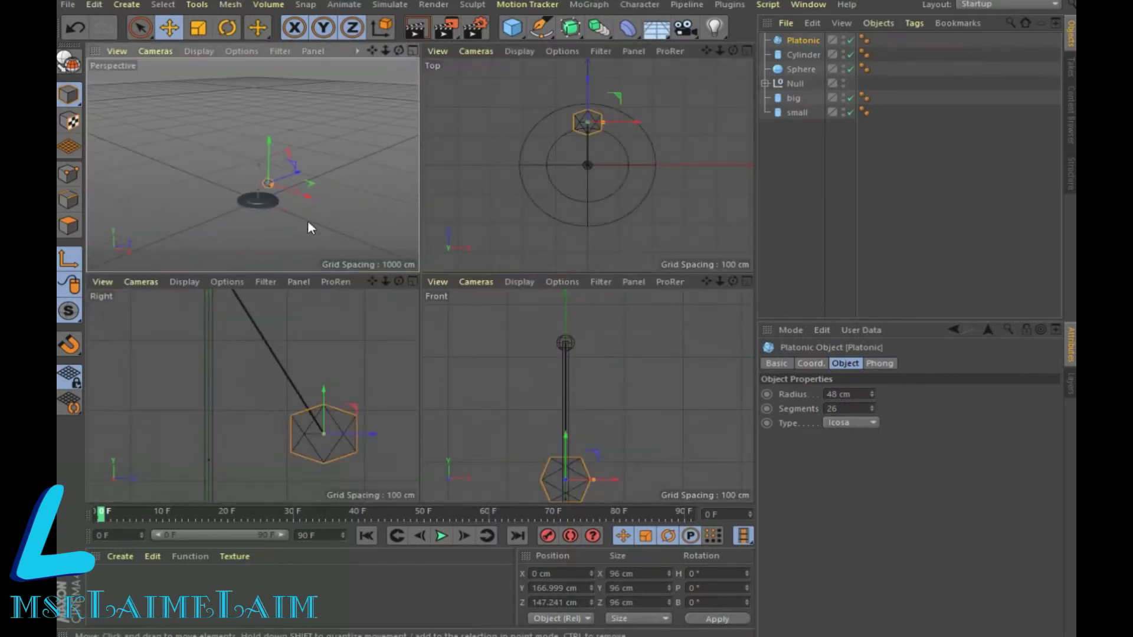
pyautogui.scroll(3, 308, 224)
pyautogui.click(412, 51)
pyautogui.scroll(2, 450, 318)
pyautogui.scroll(1, 454, 313)
pyautogui.moveTo(707, 51); pyautogui.dragTo(416, 283)
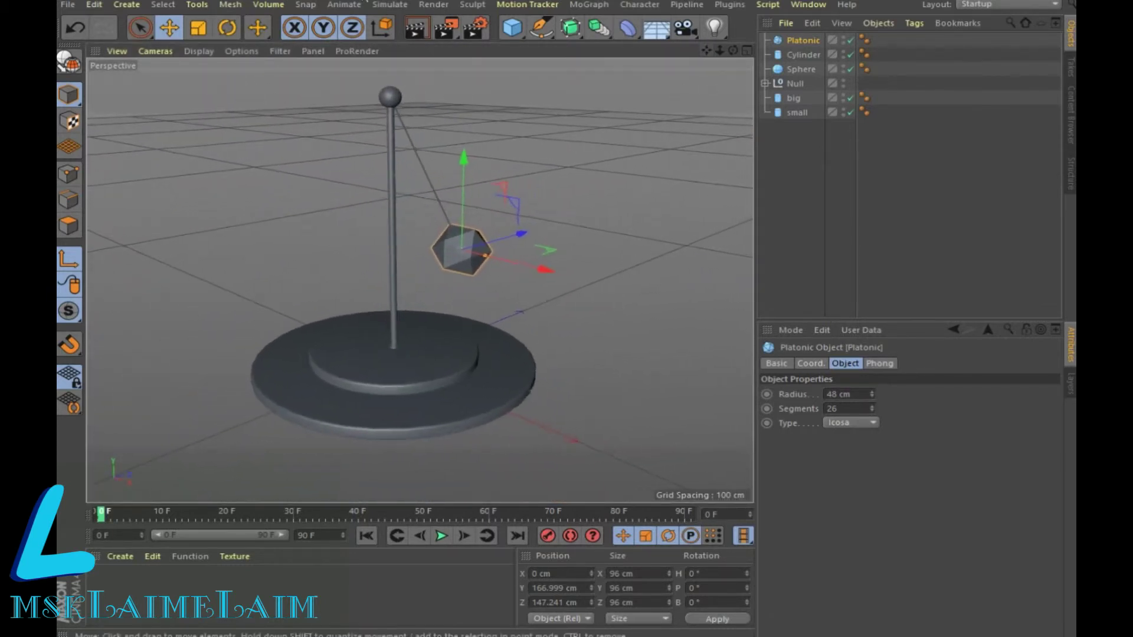
pyautogui.keyDown('ctrl'); pyautogui.click(809, 57); pyautogui.keyUp('ctrl')
pyautogui.rightClick(809, 57)
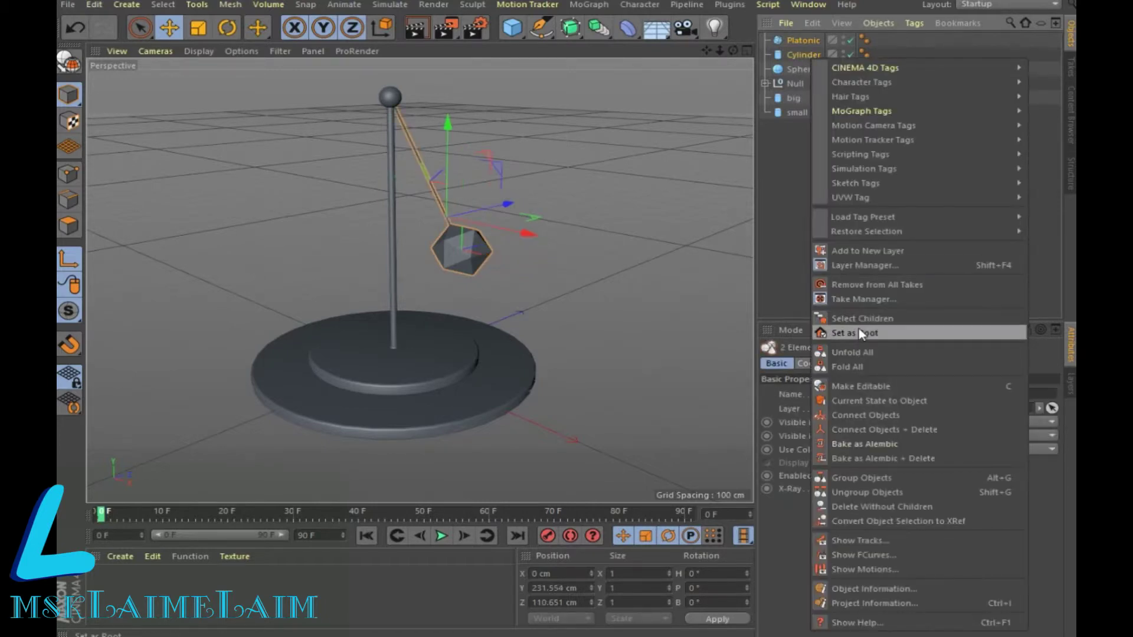
# Step: Group the icosahedron and arm under a new Null and set the end frame to 300
pyautogui.click(877, 479)
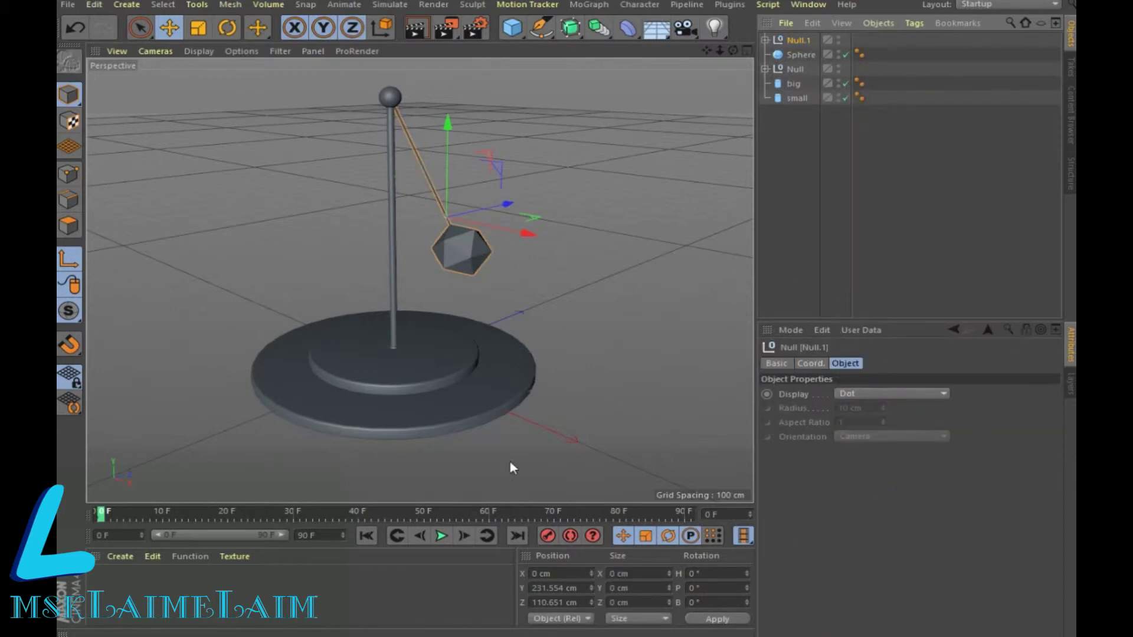
pyautogui.click(327, 535)
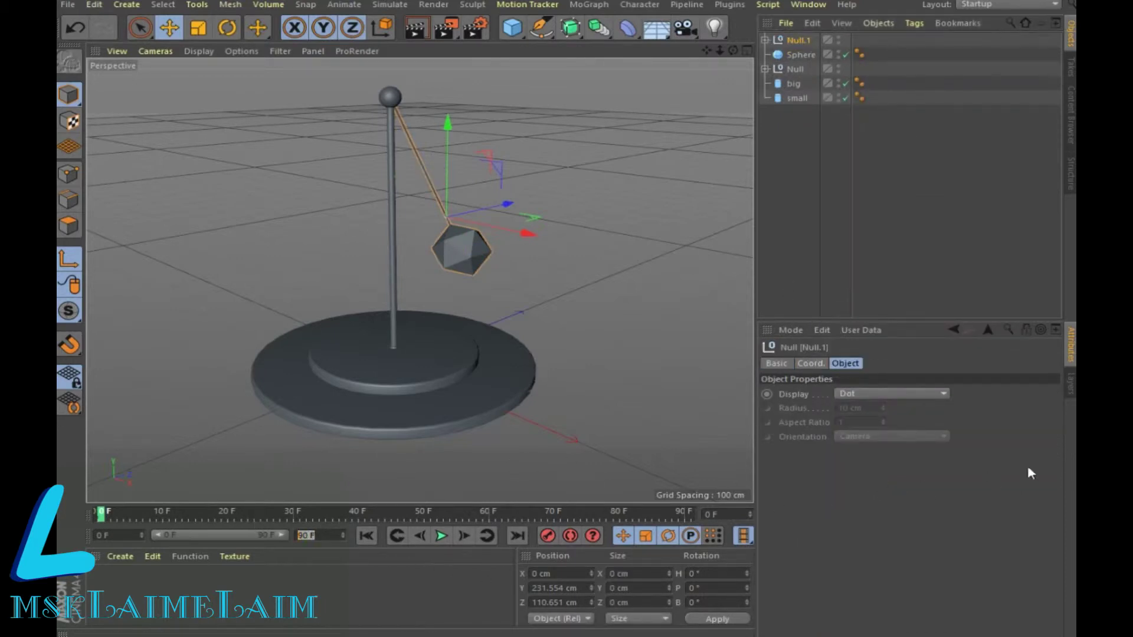
pyautogui.write('300')
pyautogui.click(330, 584)
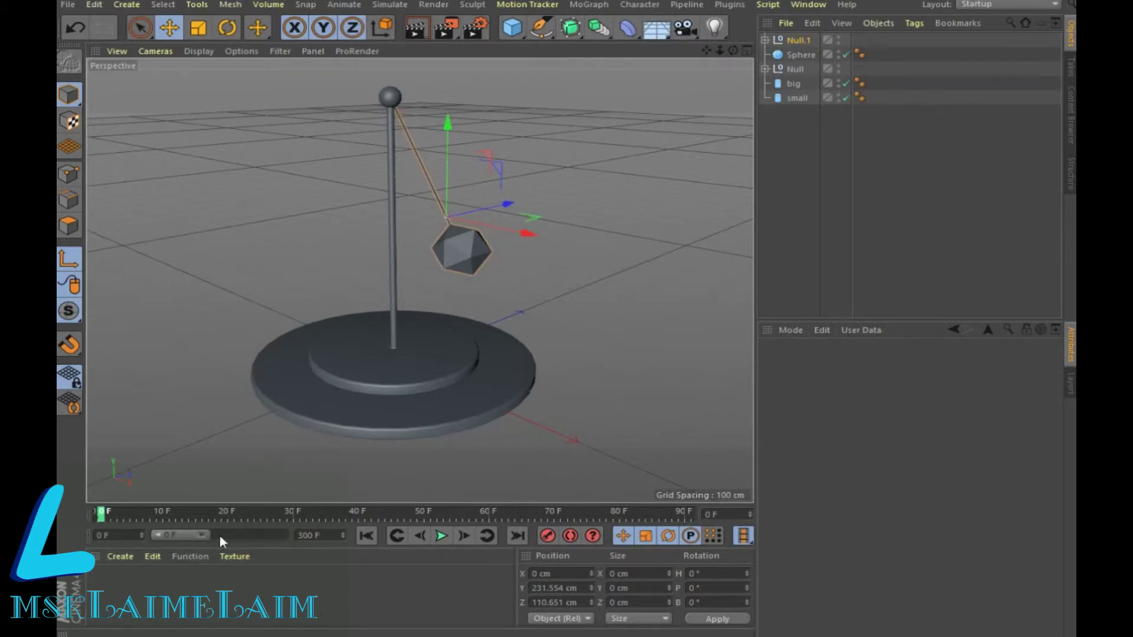
# Step: Extend the preview range to 300 frames and show Null.1's coordinate values
pyautogui.moveTo(210, 535); pyautogui.dragTo(287, 535)
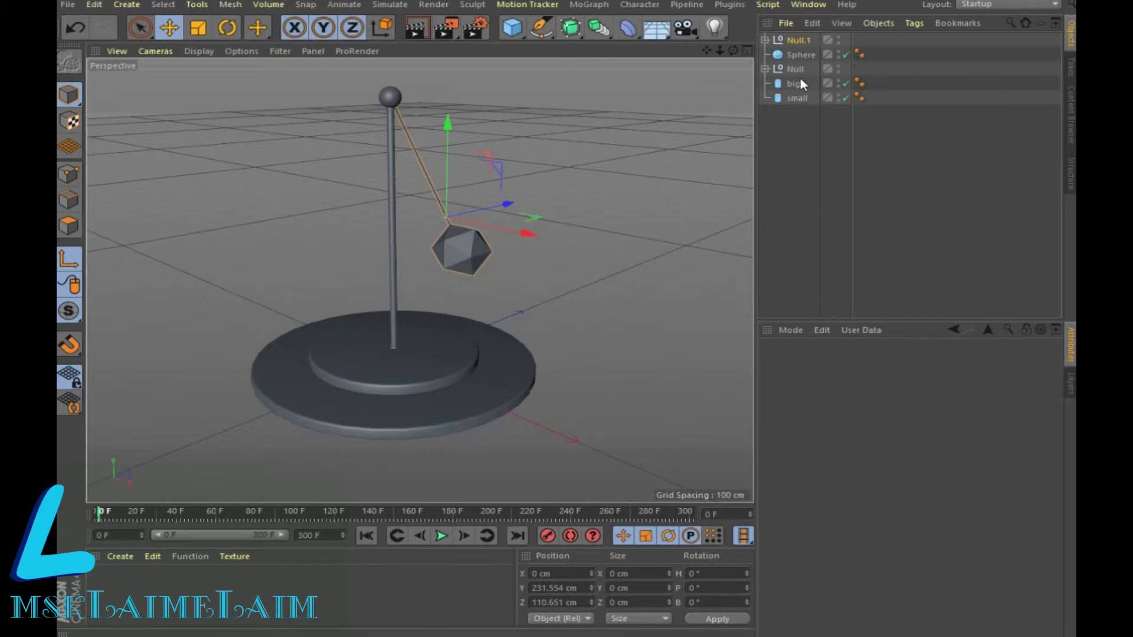
pyautogui.click(794, 39)
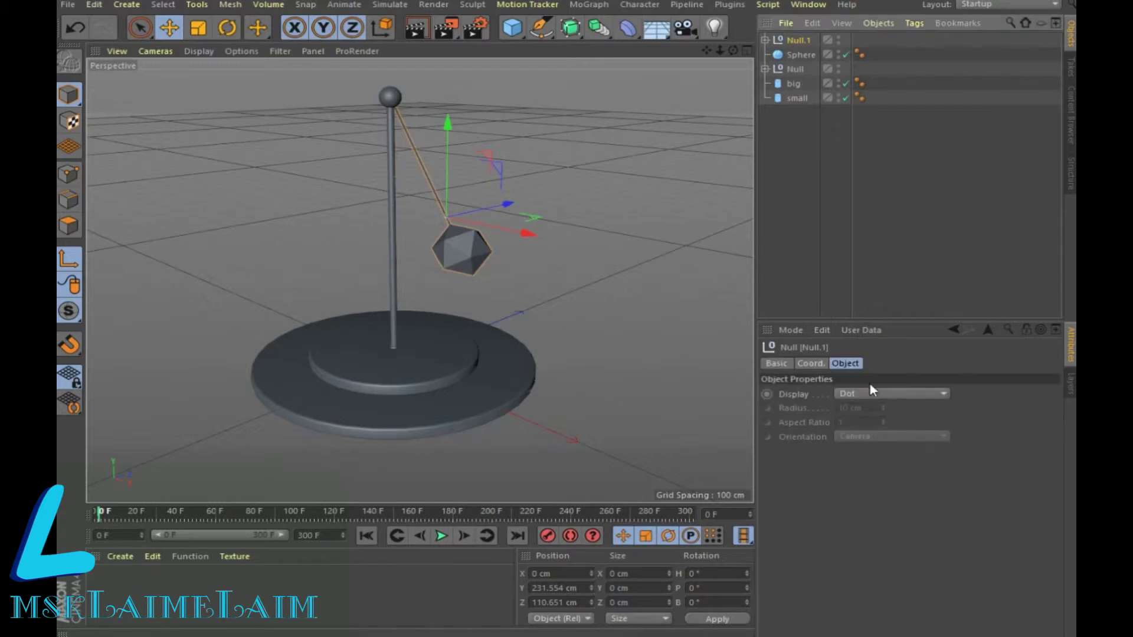
pyautogui.click(812, 363)
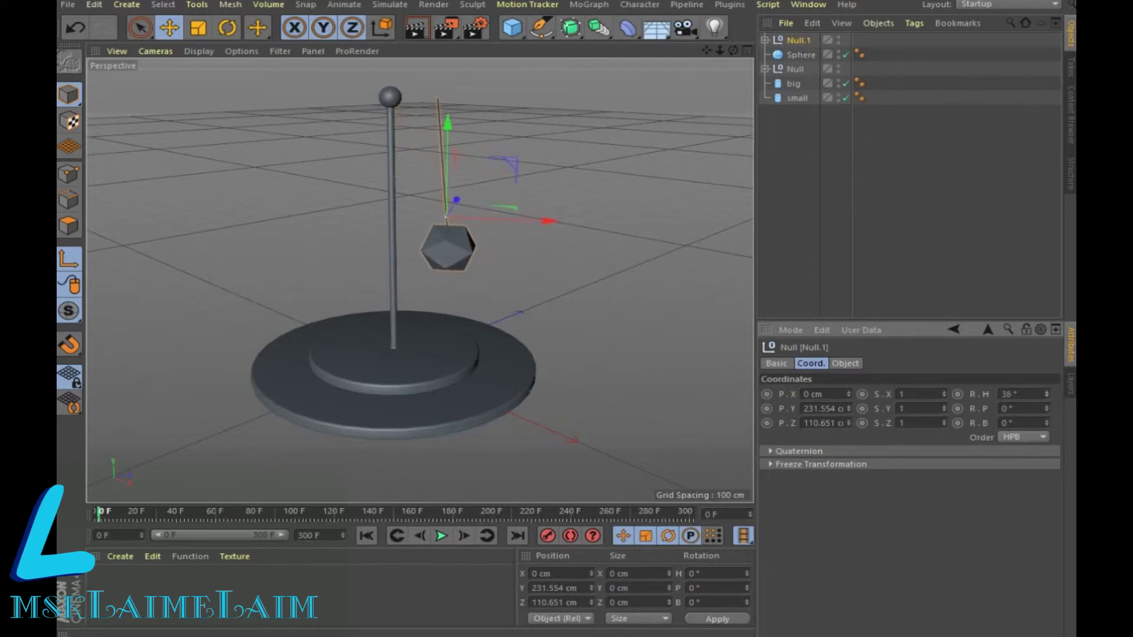
# Step: Nest the Sphere in Null.1 after Cylinder, undoing test heading rotations back to 0°
pyautogui.moveTo(1045, 394); pyautogui.dragTo(1046, 407)
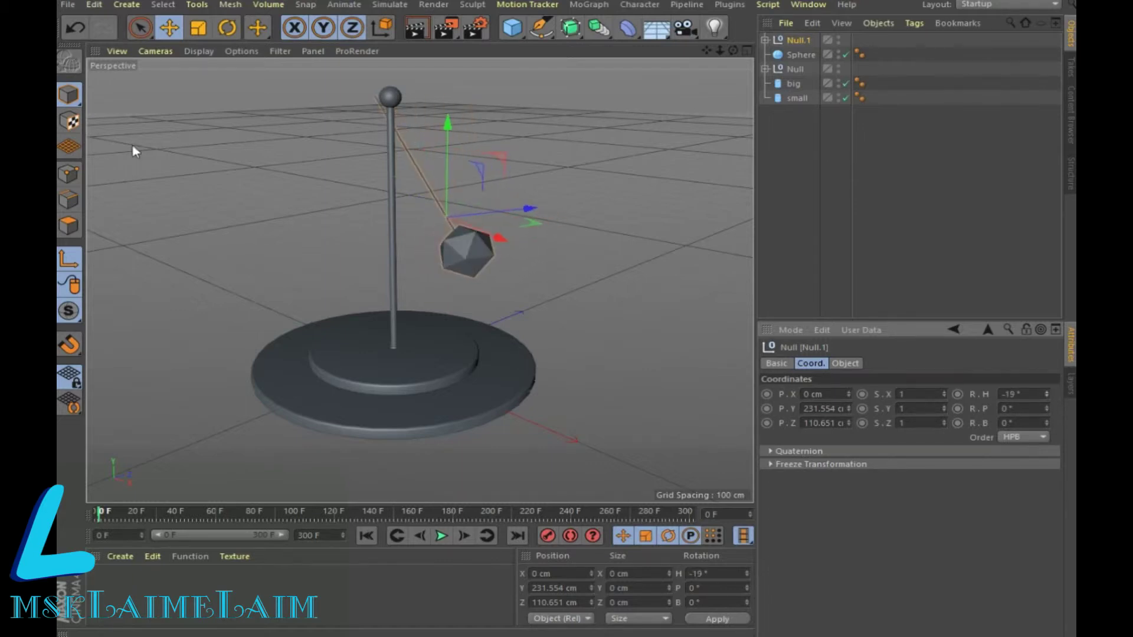
pyautogui.click(74, 27)
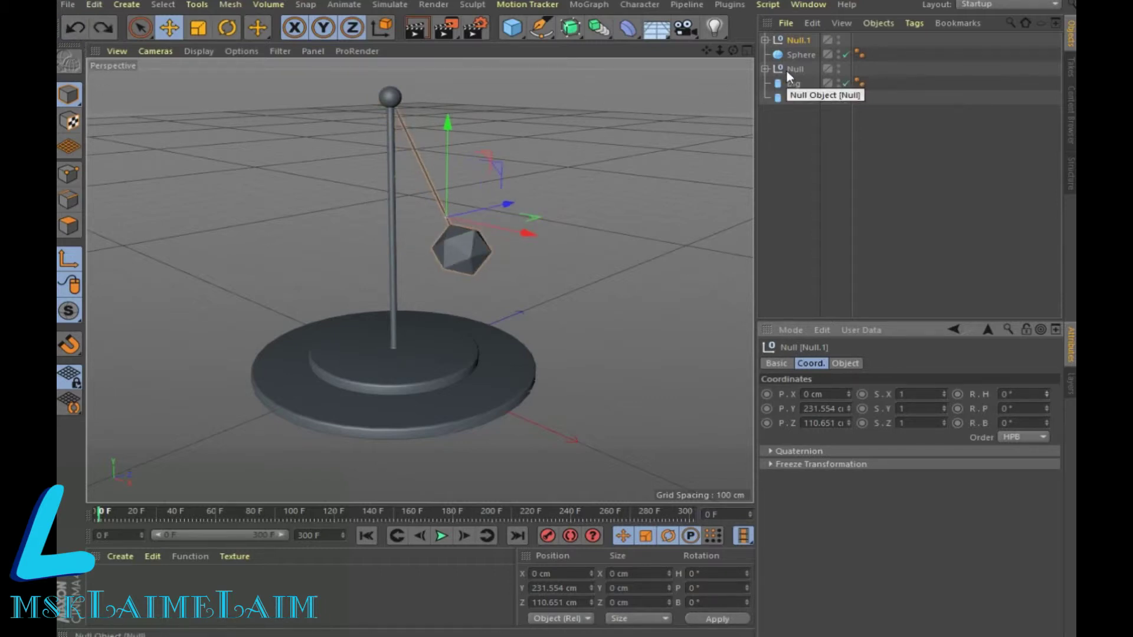
pyautogui.click(763, 41)
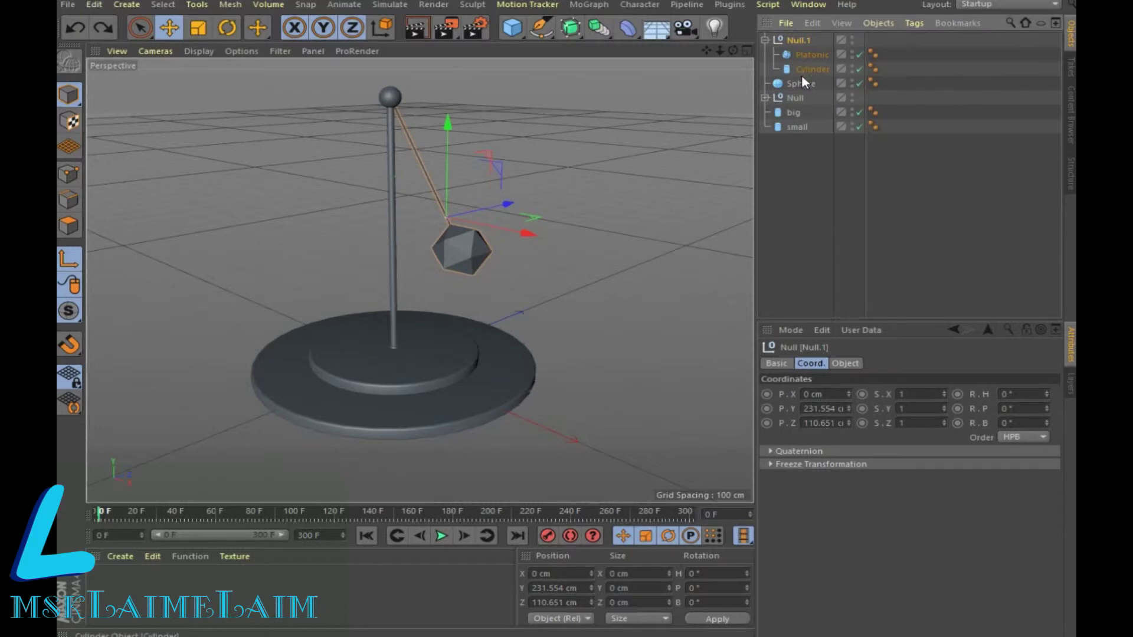
pyautogui.moveTo(805, 76); pyautogui.dragTo(804, 77)
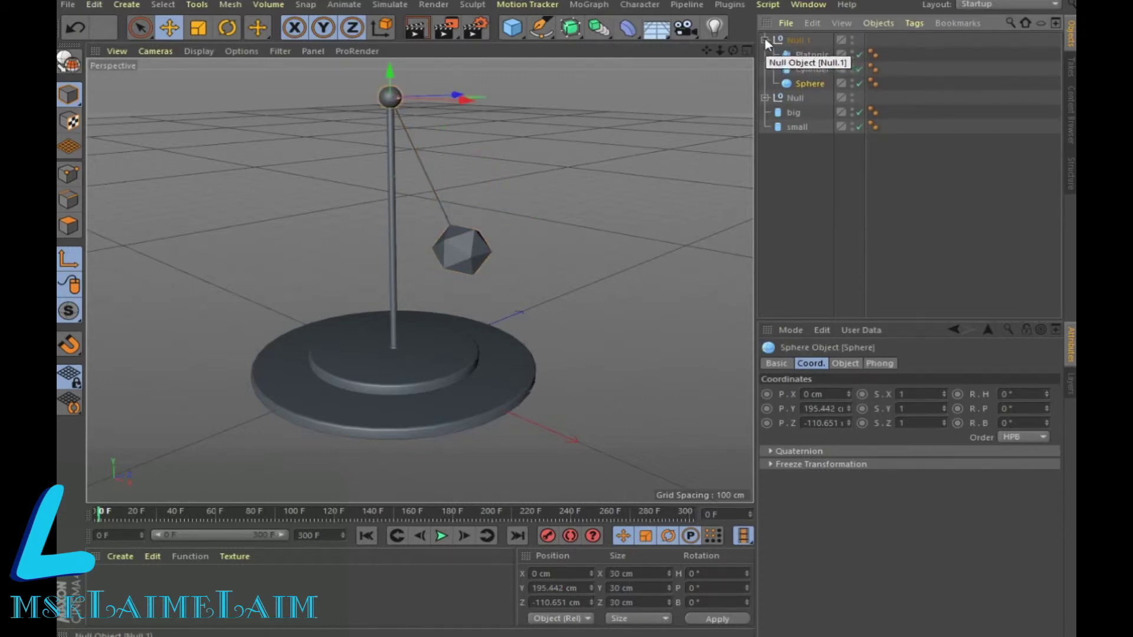
pyautogui.click(787, 40)
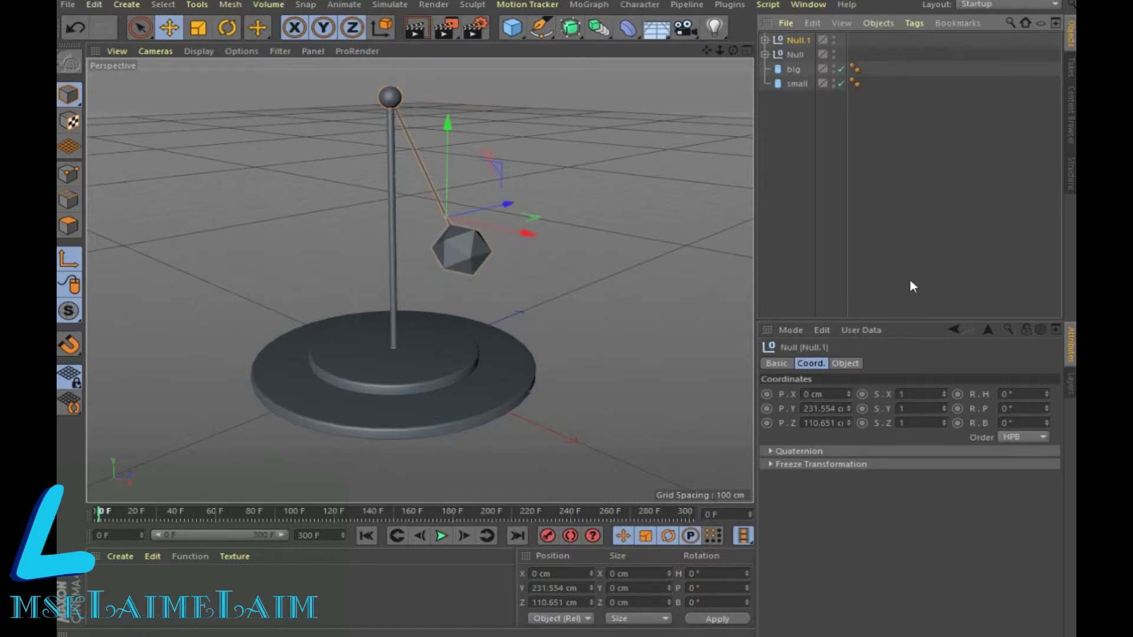
pyautogui.moveTo(1047, 393)
pyautogui.mouseDown()
pyautogui.moveTo(1047, 372)
pyautogui.moveTo(1047, 413)
pyautogui.mouseUp()
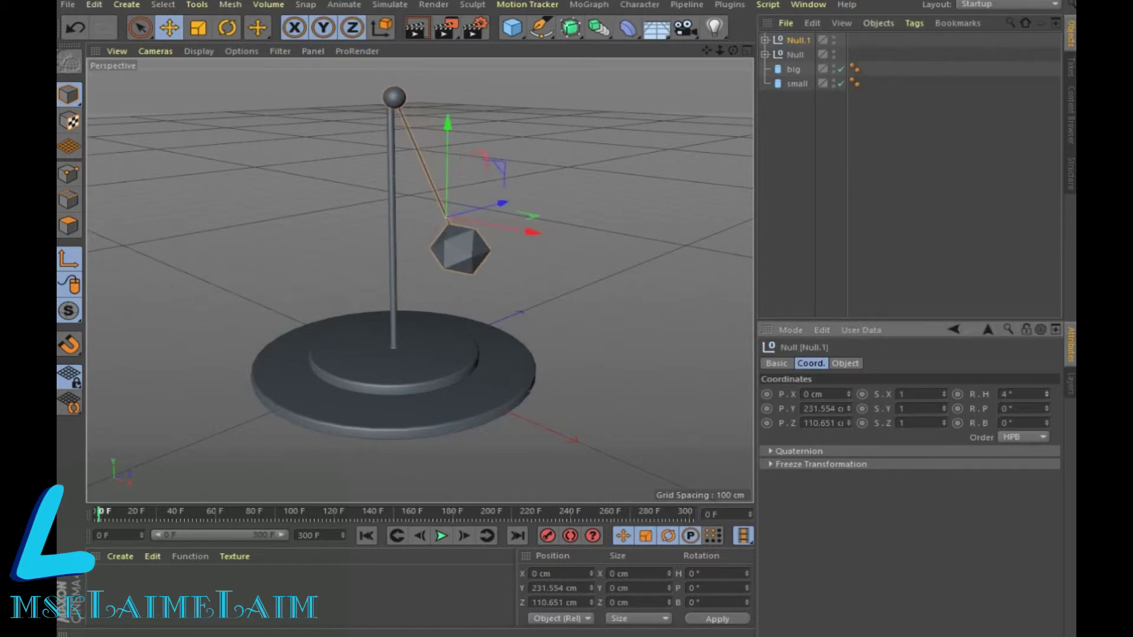
pyautogui.click(74, 27)
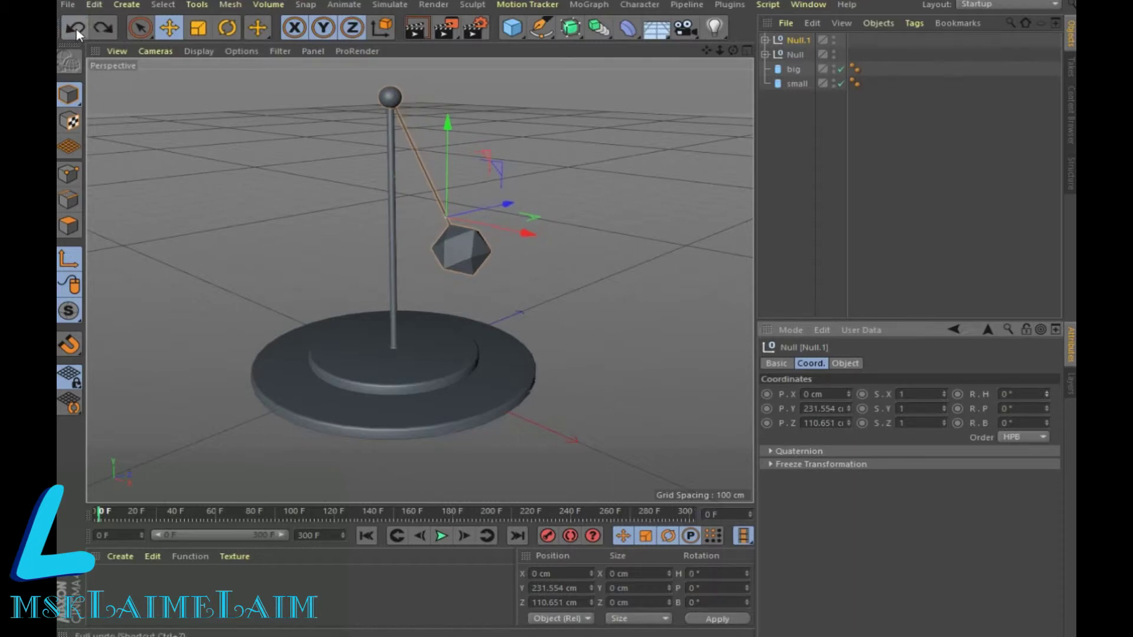
pyautogui.click(765, 40)
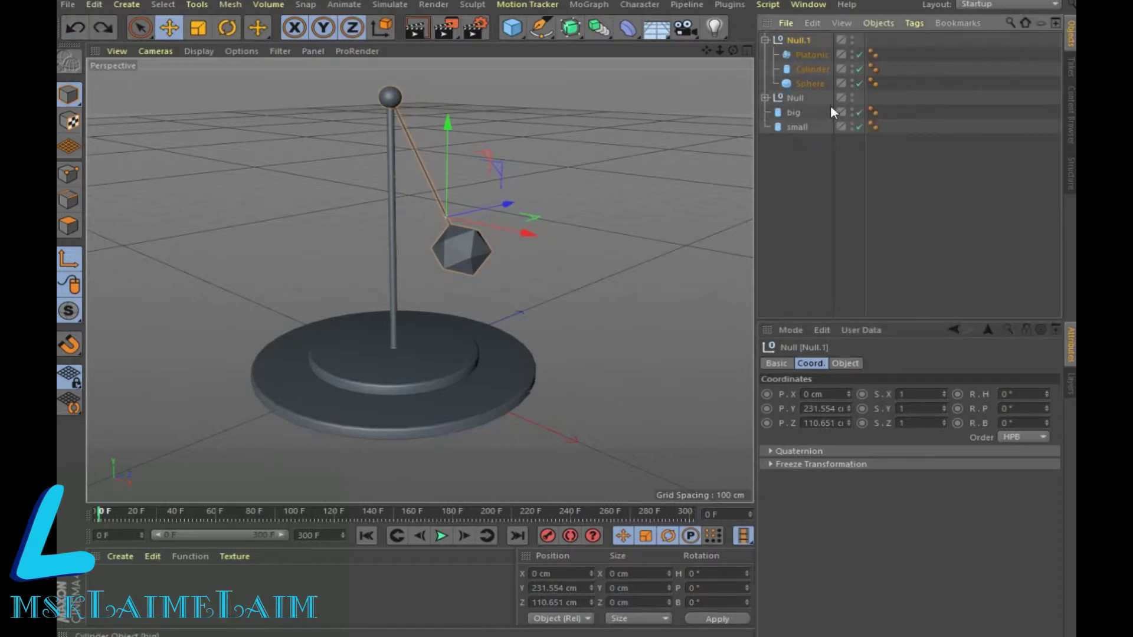
# Step: Move the Sphere back out of Null.1 and reset its pitch rotation to 0
pyautogui.moveTo(810, 84); pyautogui.dragTo(808, 91)
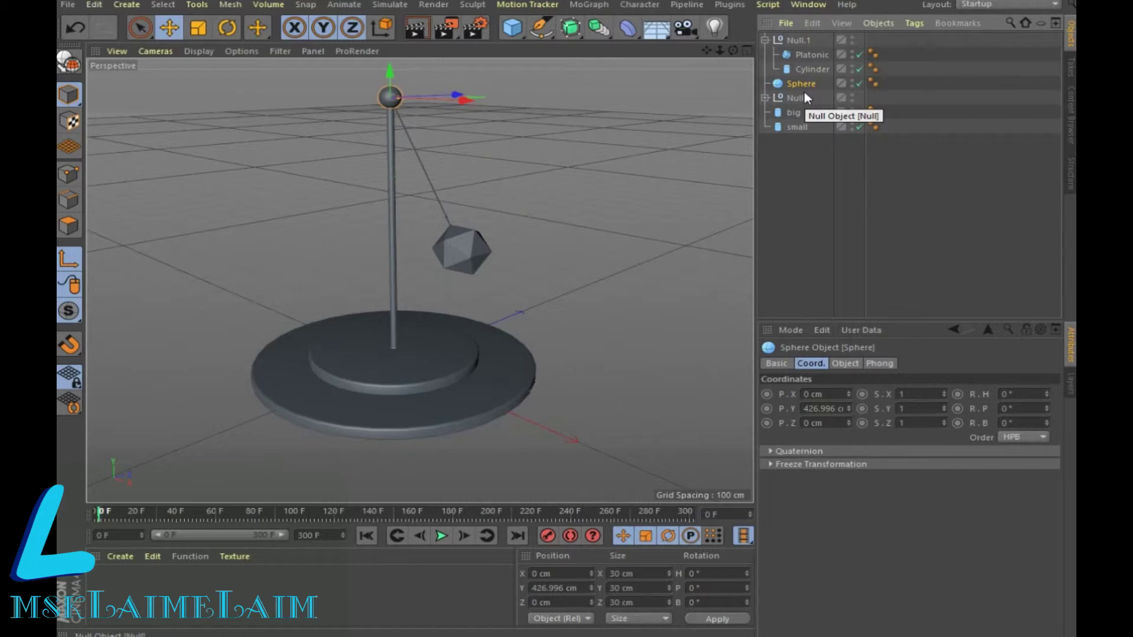
pyautogui.moveTo(1047, 408)
pyautogui.mouseDown()
pyautogui.moveTo(1086, 408)
pyautogui.moveTo(1032, 409)
pyautogui.mouseUp()
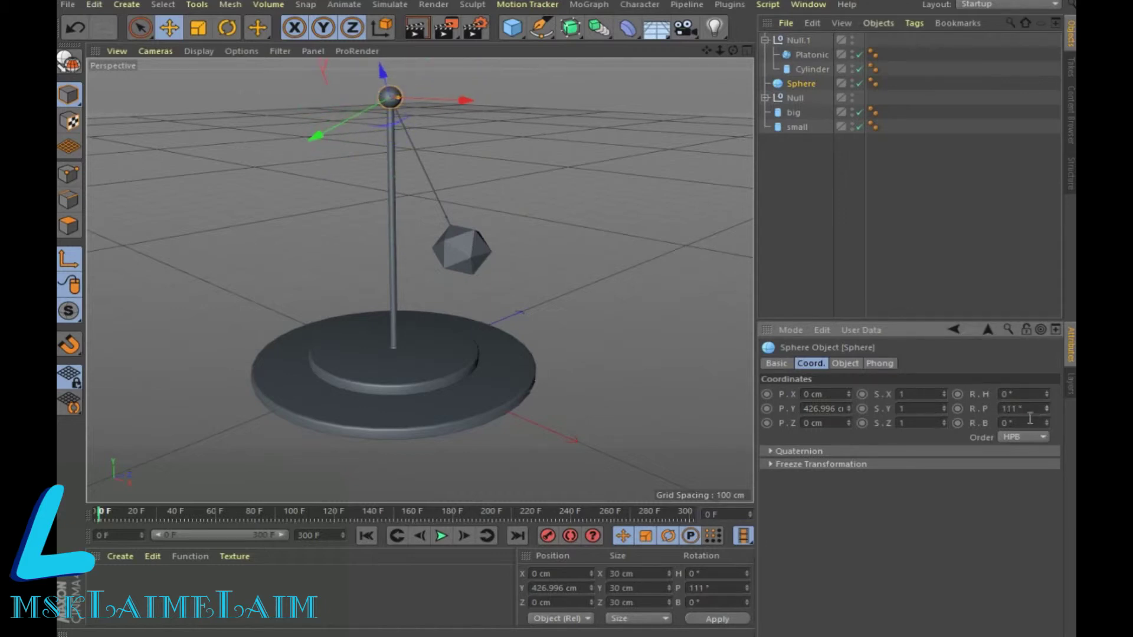
pyautogui.doubleClick(1014, 408)
pyautogui.write('0')
# Step: Move Null.1's axis up to the sphere atop the pole, at Y 421.321 cm
pyautogui.click(801, 41)
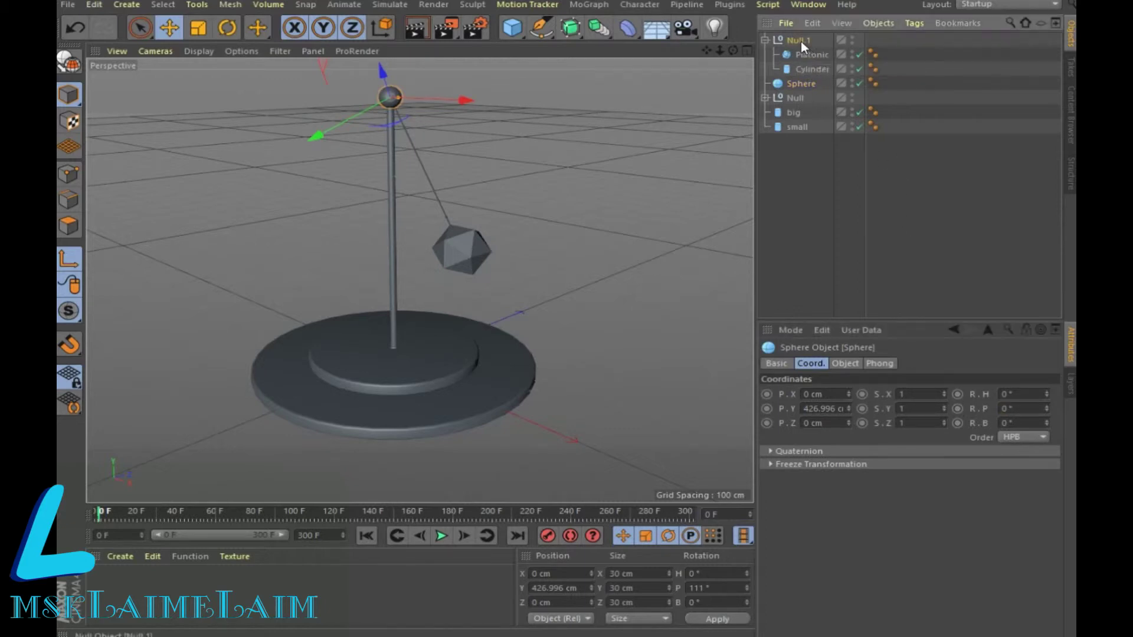
pyautogui.moveTo(1047, 408); pyautogui.dragTo(1047, 390)
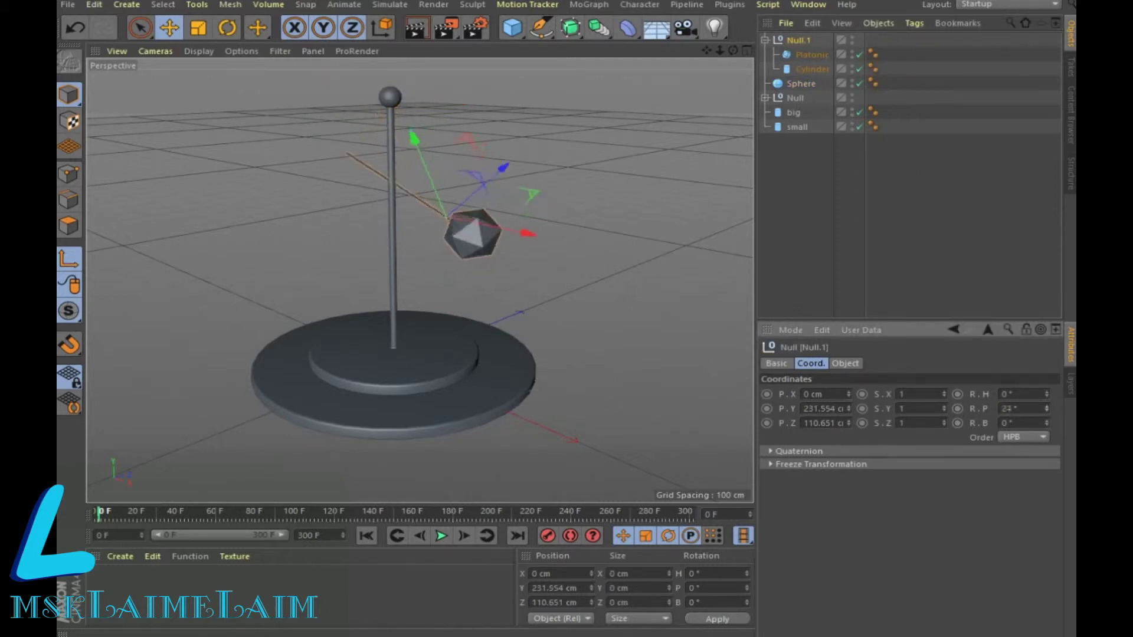
pyautogui.click(75, 30)
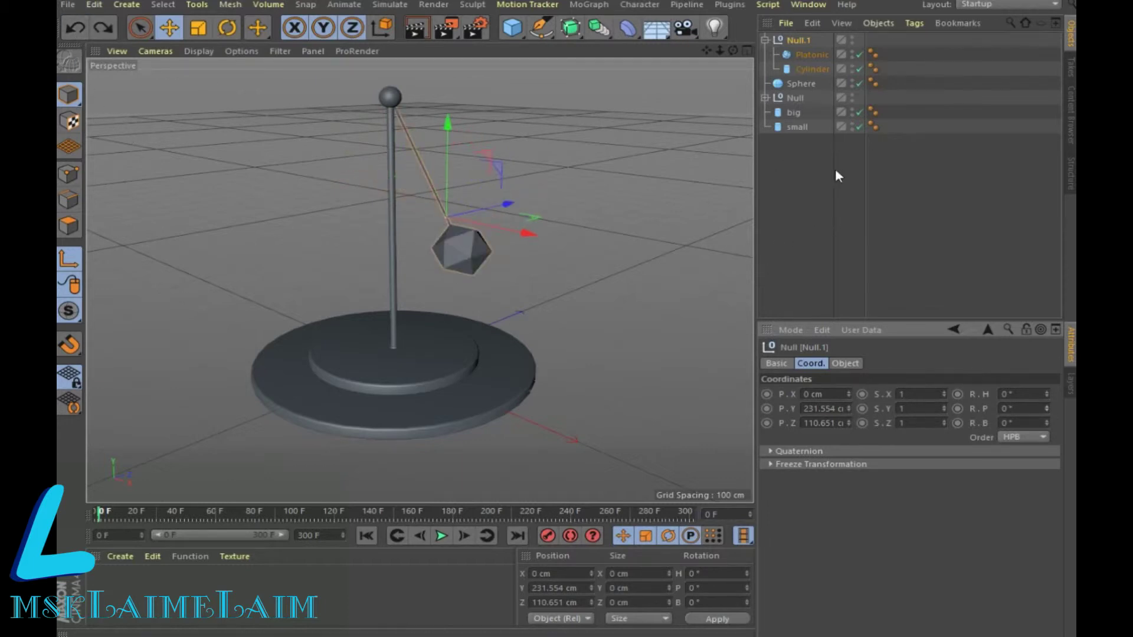
pyautogui.moveTo(449, 218); pyautogui.dragTo(390, 97)
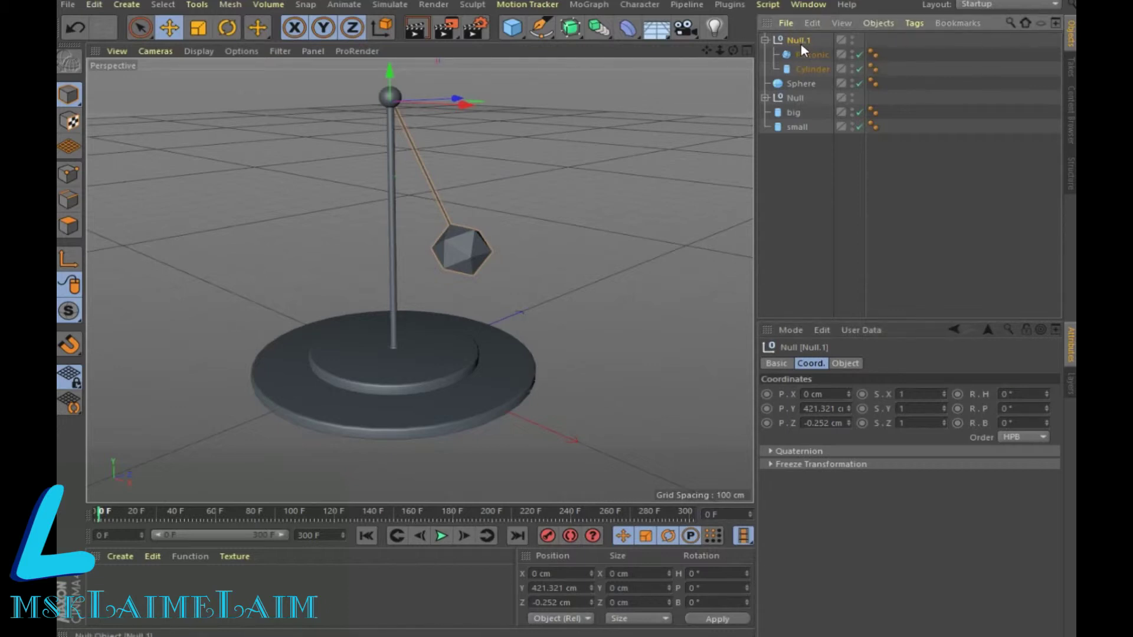
pyautogui.press('l')
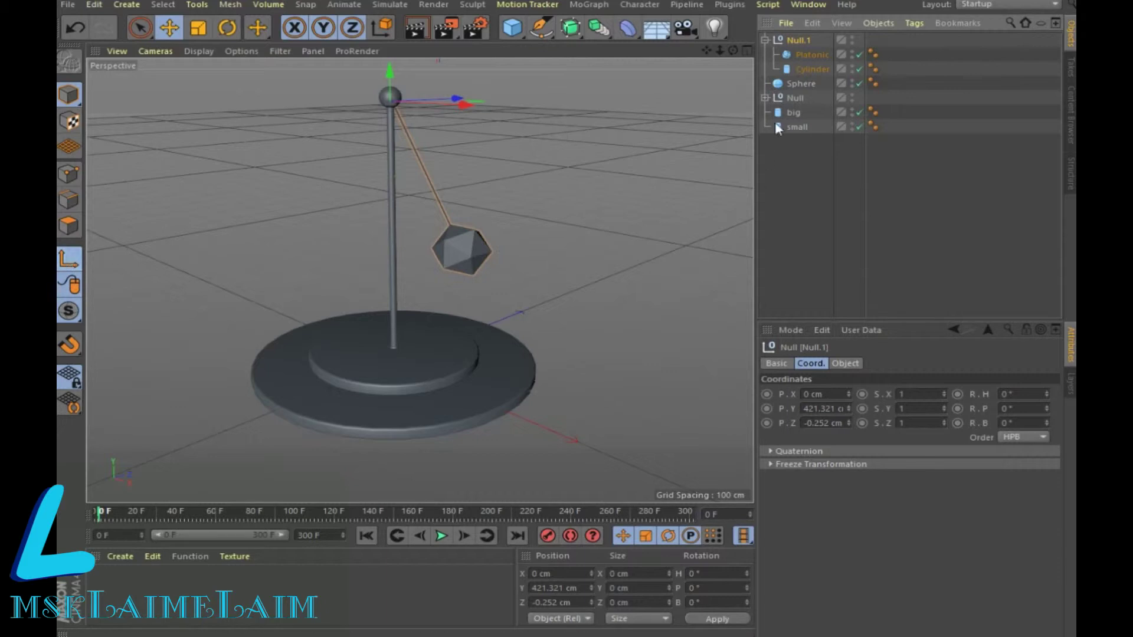
pyautogui.click(746, 51)
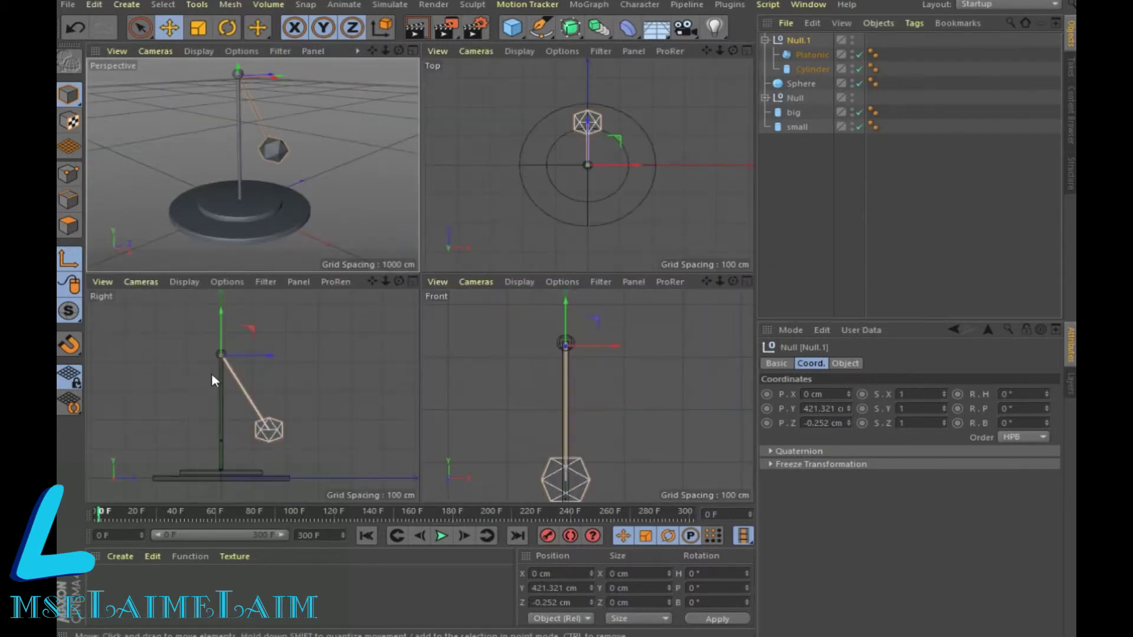
pyautogui.click(412, 281)
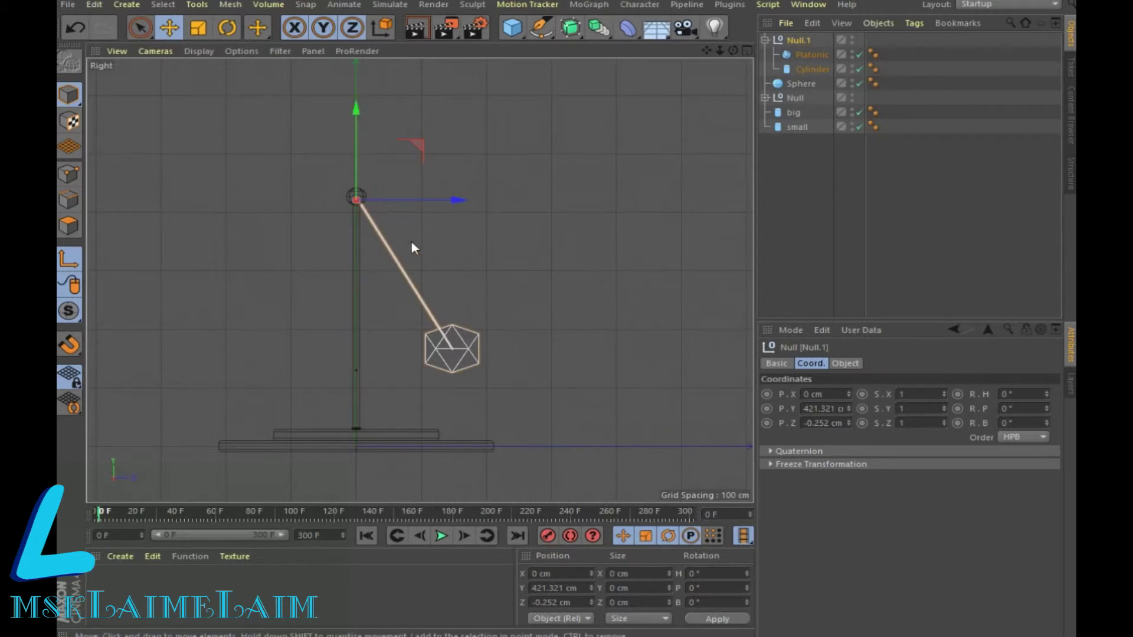
pyautogui.scroll(2, 361, 213)
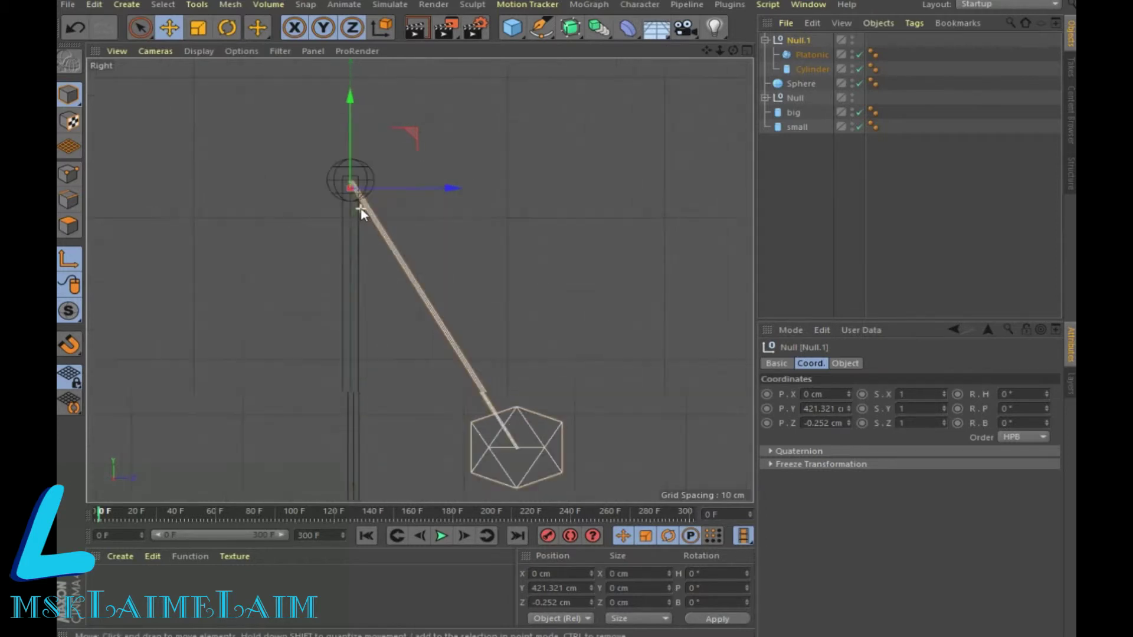
pyautogui.scroll(3, 361, 213)
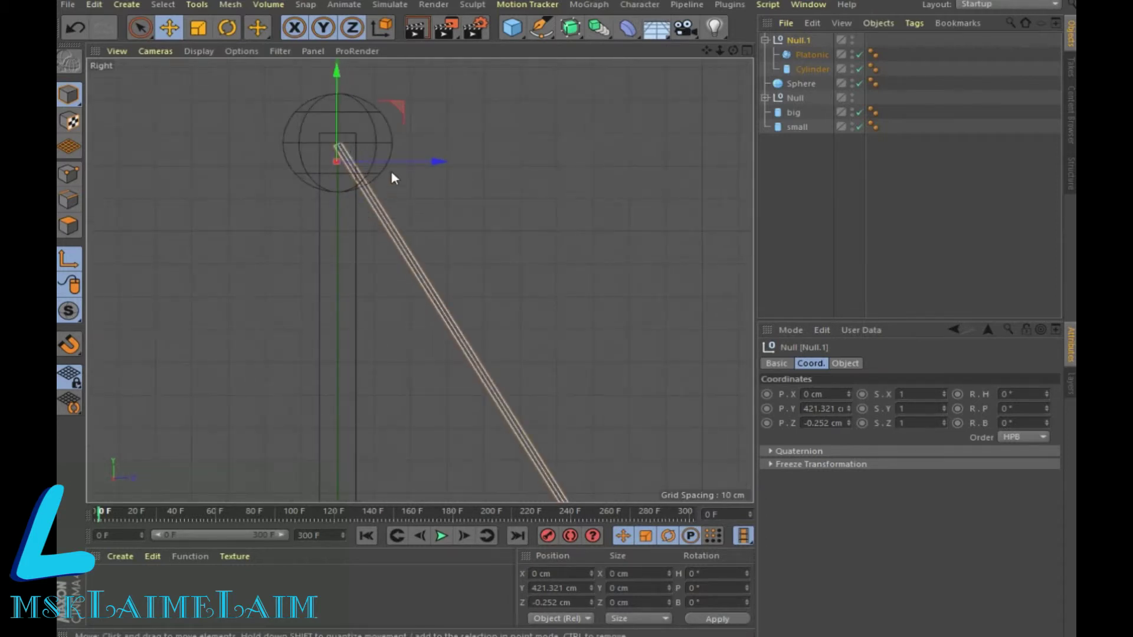
pyautogui.middleClick(651, 228)
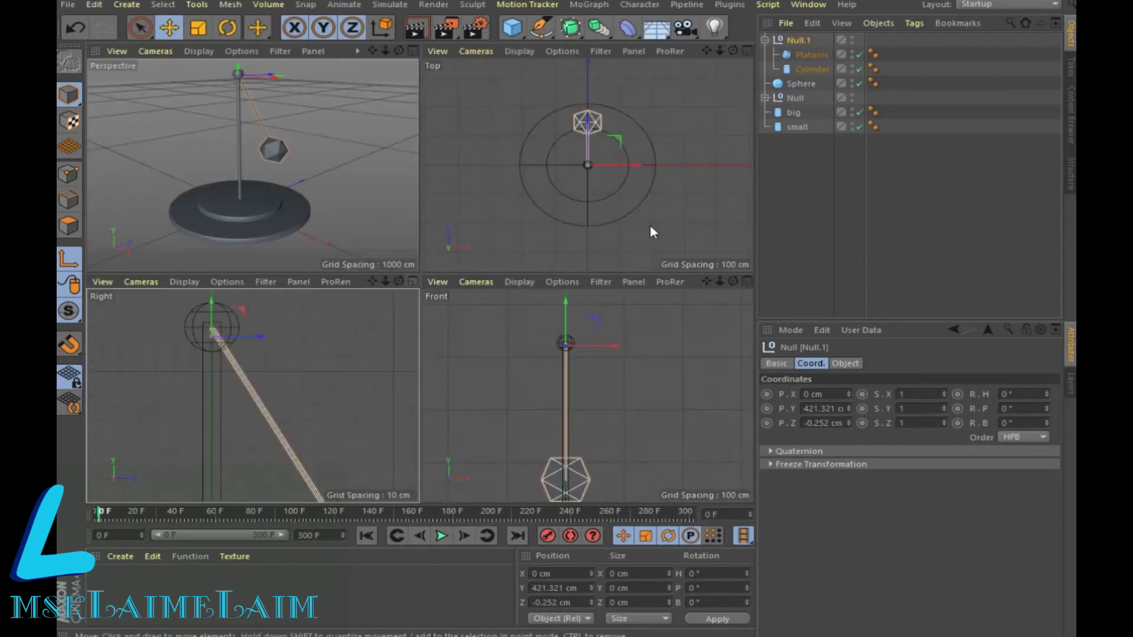
pyautogui.click(413, 51)
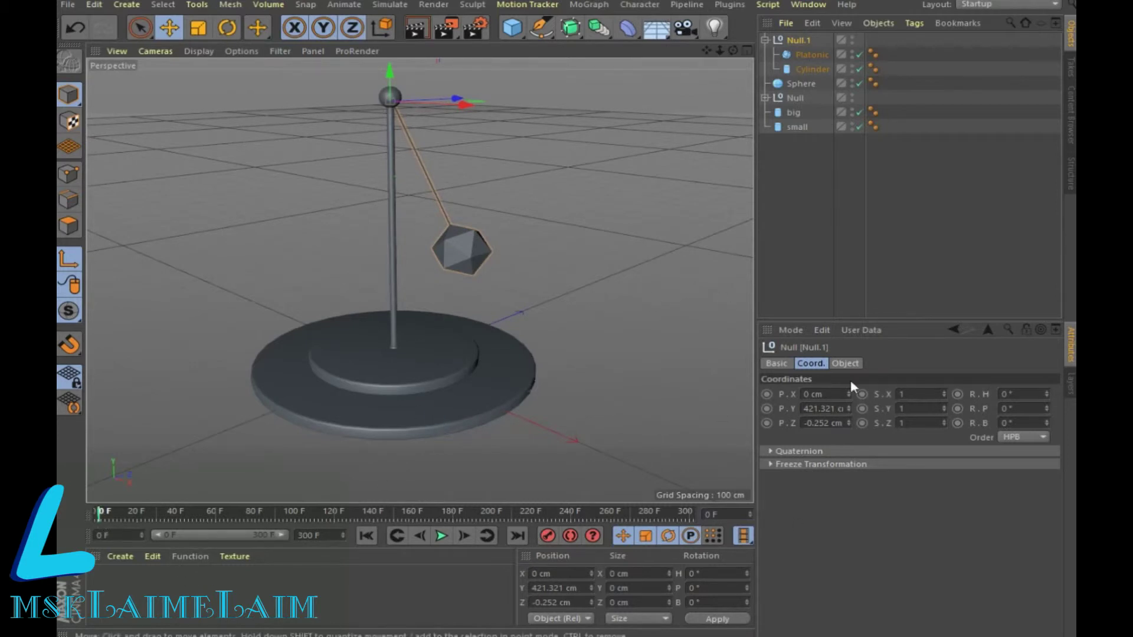
# Step: Swing Null.1 on heading and pitch to test the new pivot, then reset both to 0°
pyautogui.moveTo(1045, 393); pyautogui.dragTo(1045, 354)
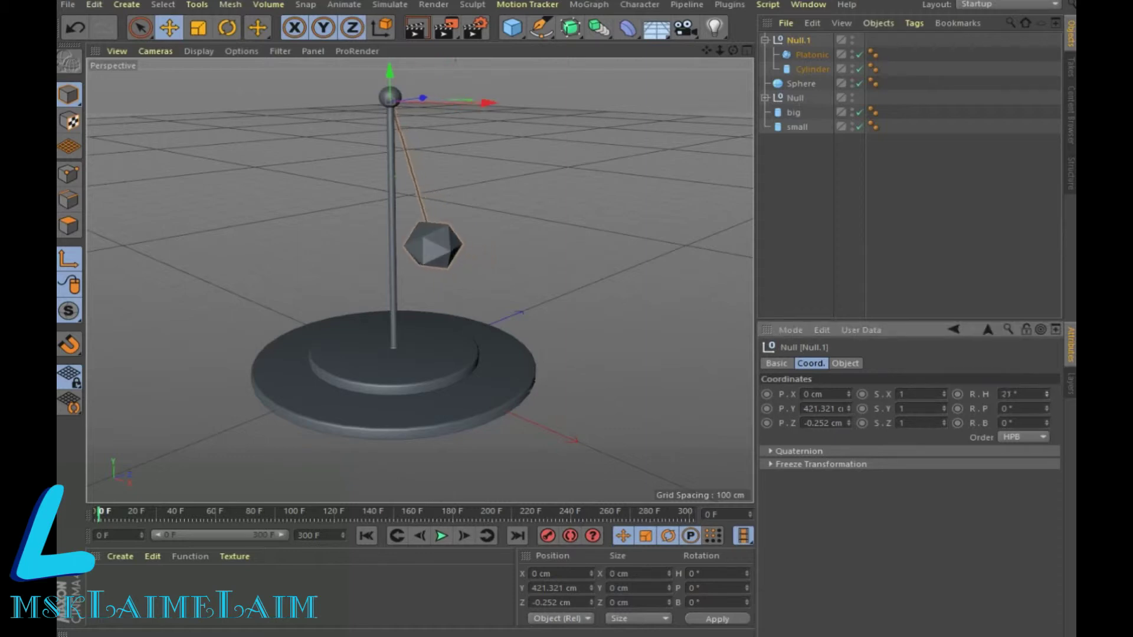
pyautogui.moveTo(1045, 394)
pyautogui.mouseDown()
pyautogui.moveTo(1045, 378)
pyautogui.moveTo(1046, 400)
pyautogui.moveTo(944, 400)
pyautogui.mouseUp()
pyautogui.write('0')
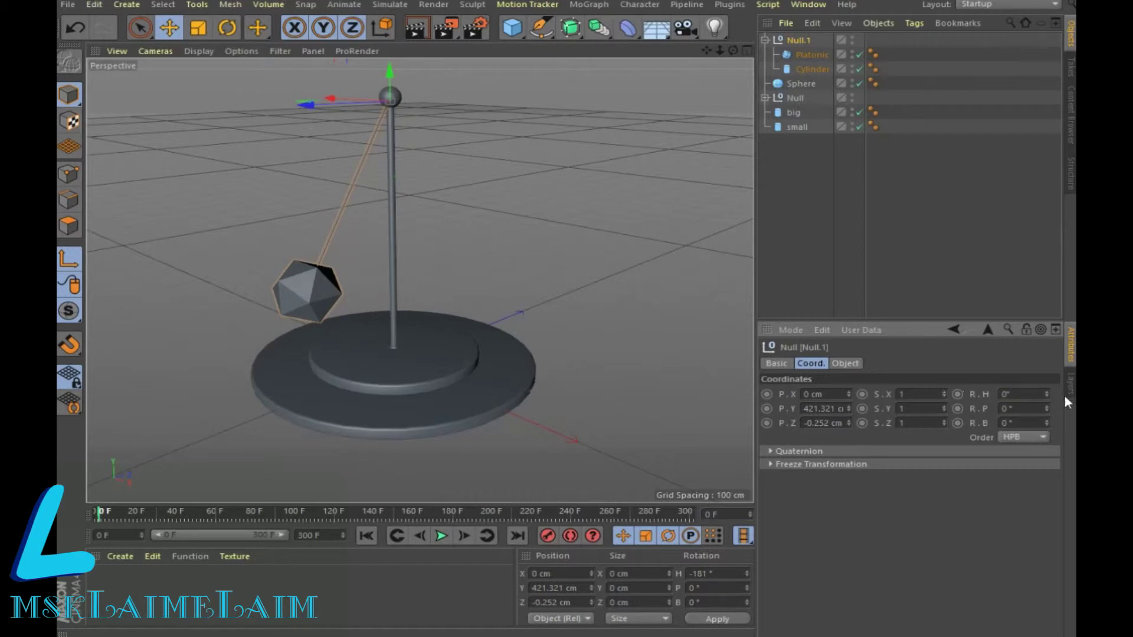
pyautogui.moveTo(1045, 407)
pyautogui.mouseDown()
pyautogui.moveTo(1046, 481)
pyautogui.moveTo(1045, 422)
pyautogui.moveTo(1046, 456)
pyautogui.mouseUp()
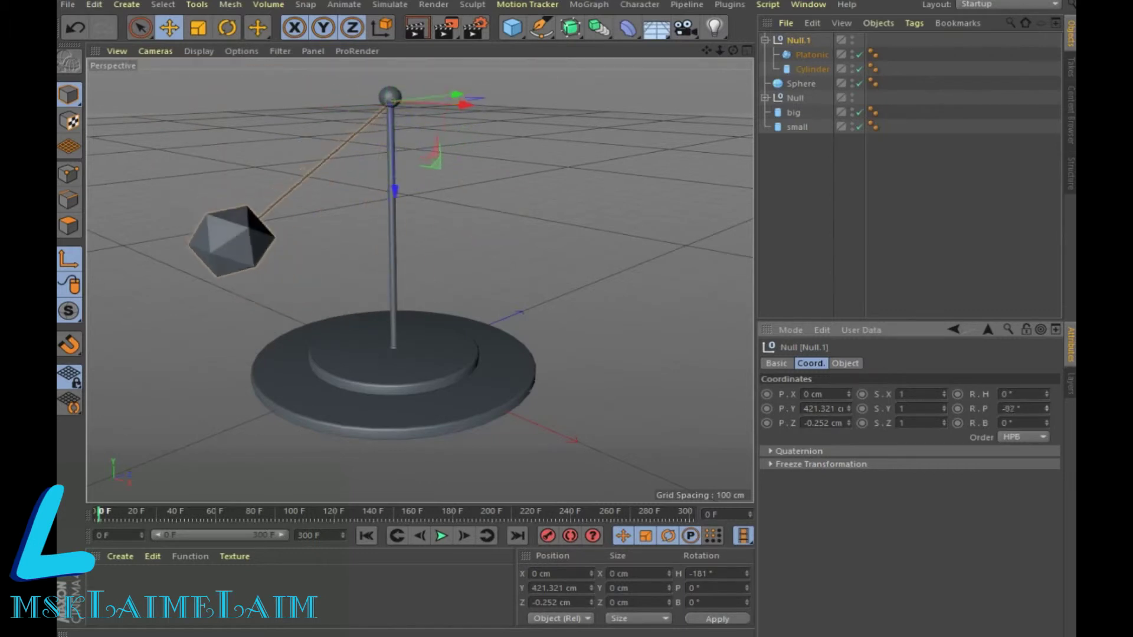
pyautogui.write('0')
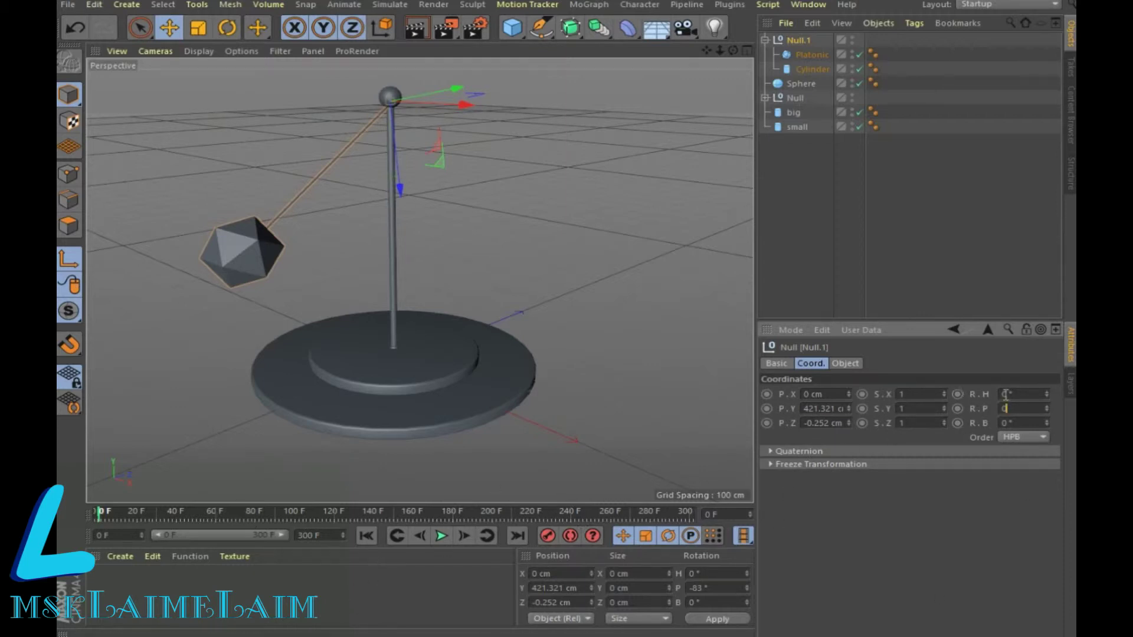
# Step: Keyframe Null.1's heading from 0° to 360° at a later frame and play it back
pyautogui.keyDown('ctrl'); pyautogui.click(958, 394); pyautogui.keyUp('ctrl')
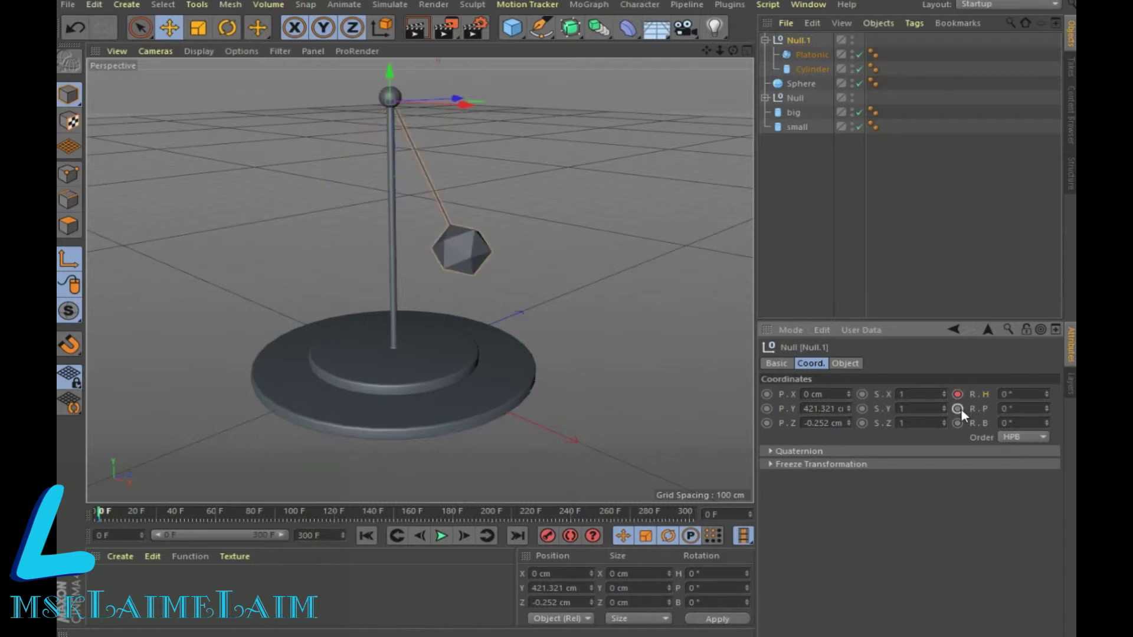
pyautogui.moveTo(112, 514); pyautogui.dragTo(378, 523)
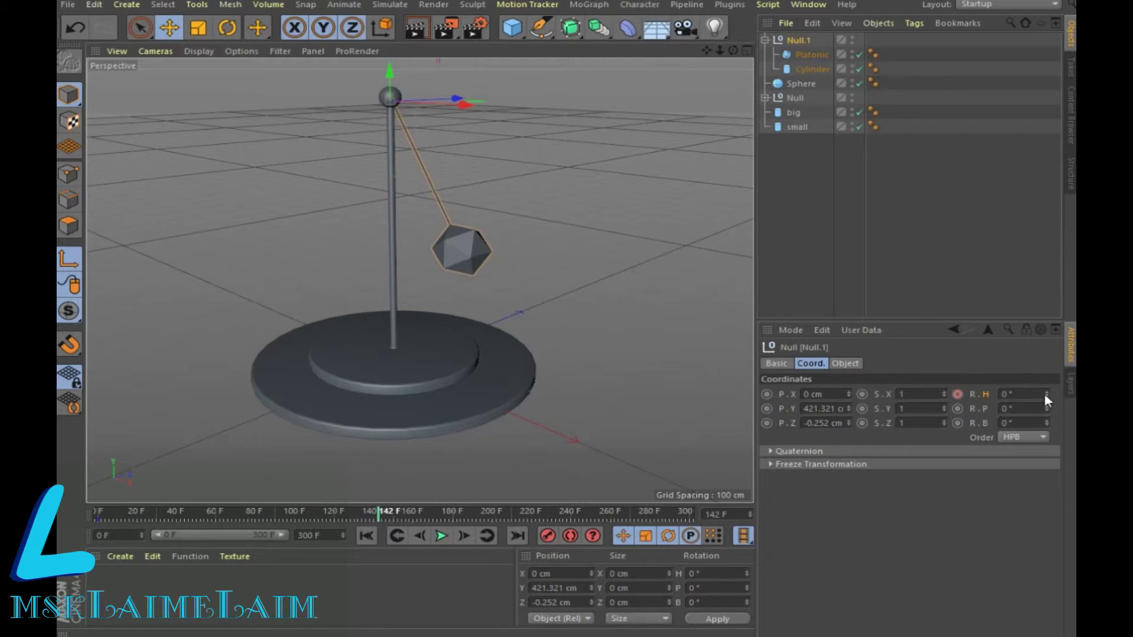
pyautogui.moveTo(1044, 395); pyautogui.dragTo(1044, 331)
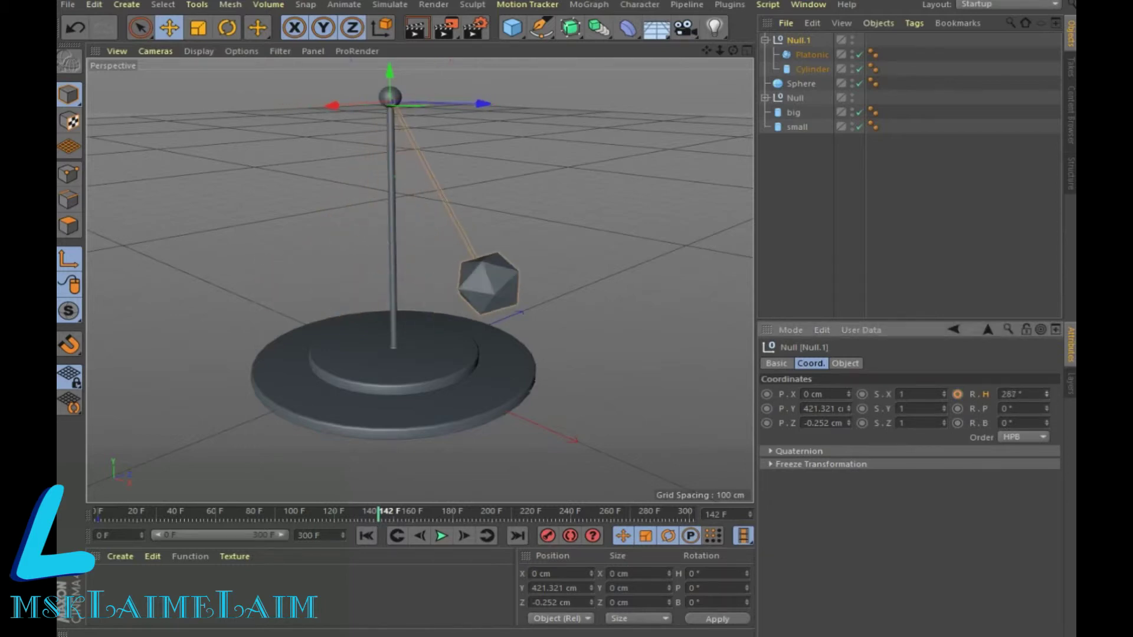
pyautogui.moveTo(1046, 394); pyautogui.dragTo(1022, 412)
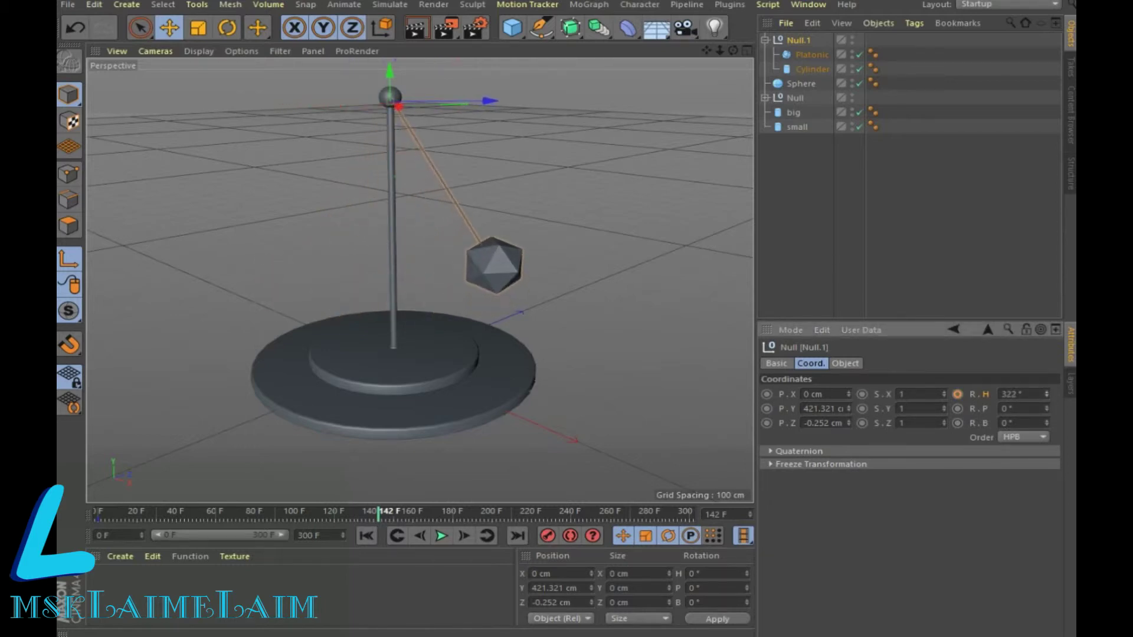
pyautogui.click(1024, 399)
pyautogui.write('360')
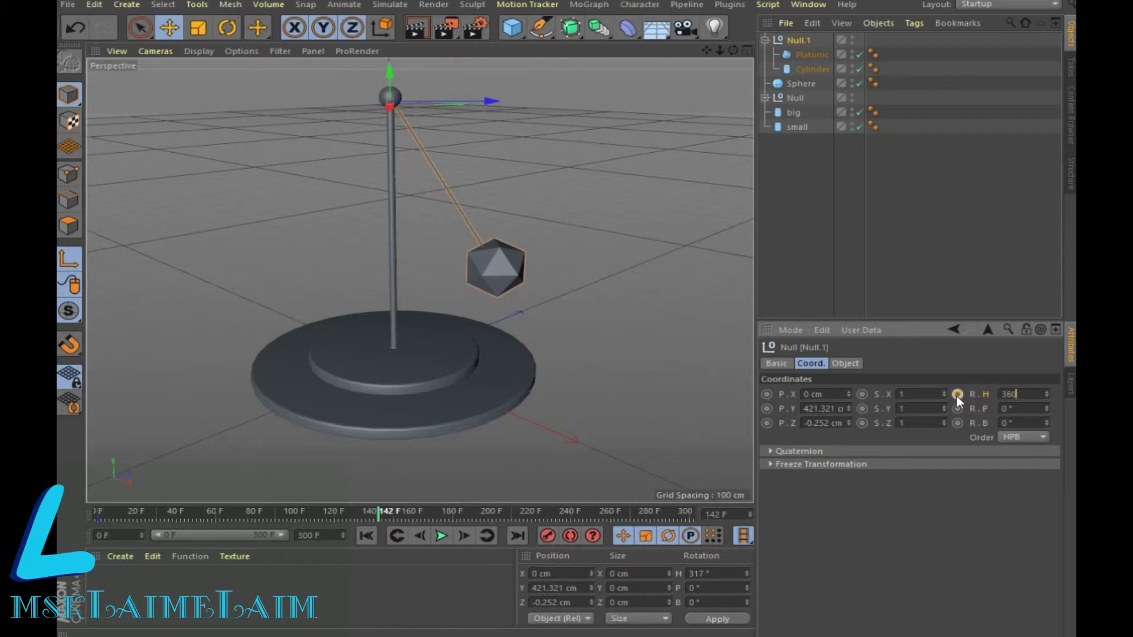
pyautogui.press('Return')
pyautogui.click(957, 394)
pyautogui.click(364, 536)
pyautogui.click(440, 536)
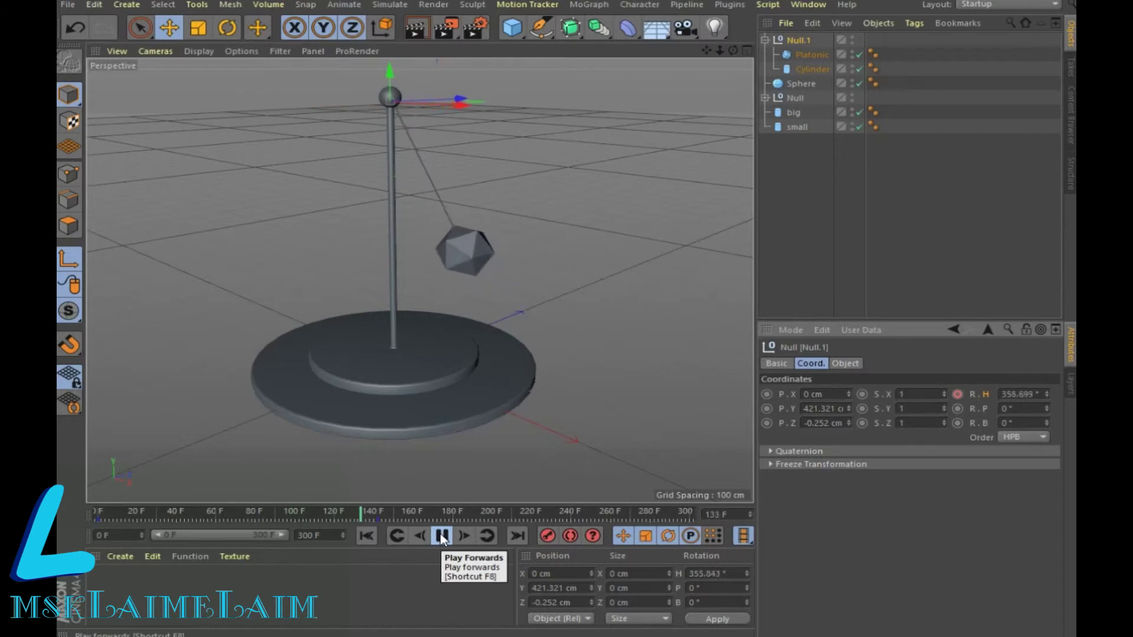
pyautogui.click(441, 536)
# Step: Key Null.1's pitch at 0° on frame 146 and 74° on frame 176
pyautogui.moveTo(406, 511); pyautogui.dragTo(387, 511)
pyautogui.moveTo(1045, 408)
pyautogui.mouseDown()
pyautogui.moveTo(1044, 359)
pyautogui.moveTo(1044, 469)
pyautogui.mouseUp()
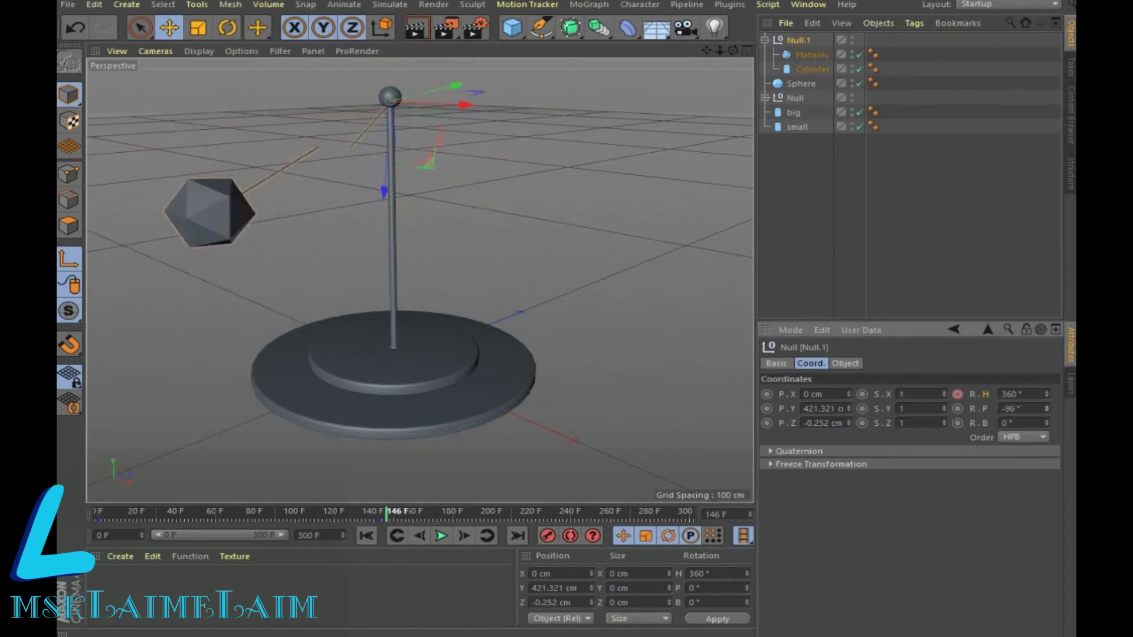
pyautogui.moveTo(1046, 408); pyautogui.dragTo(1045, 348)
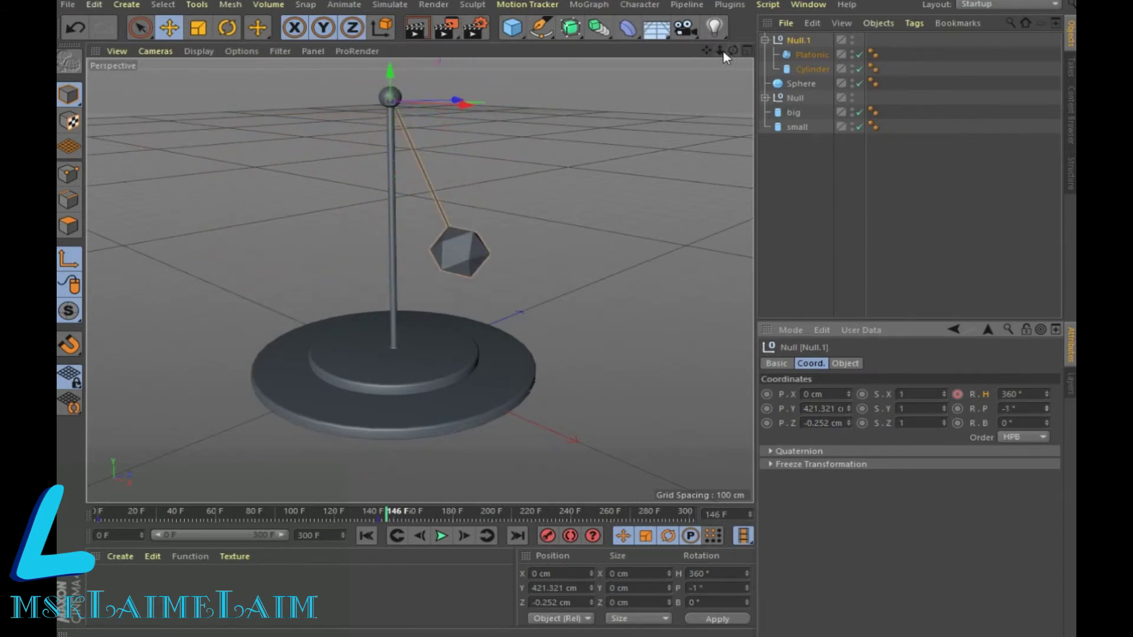
pyautogui.moveTo(724, 51); pyautogui.dragTo(914, 276)
pyautogui.click(1027, 413)
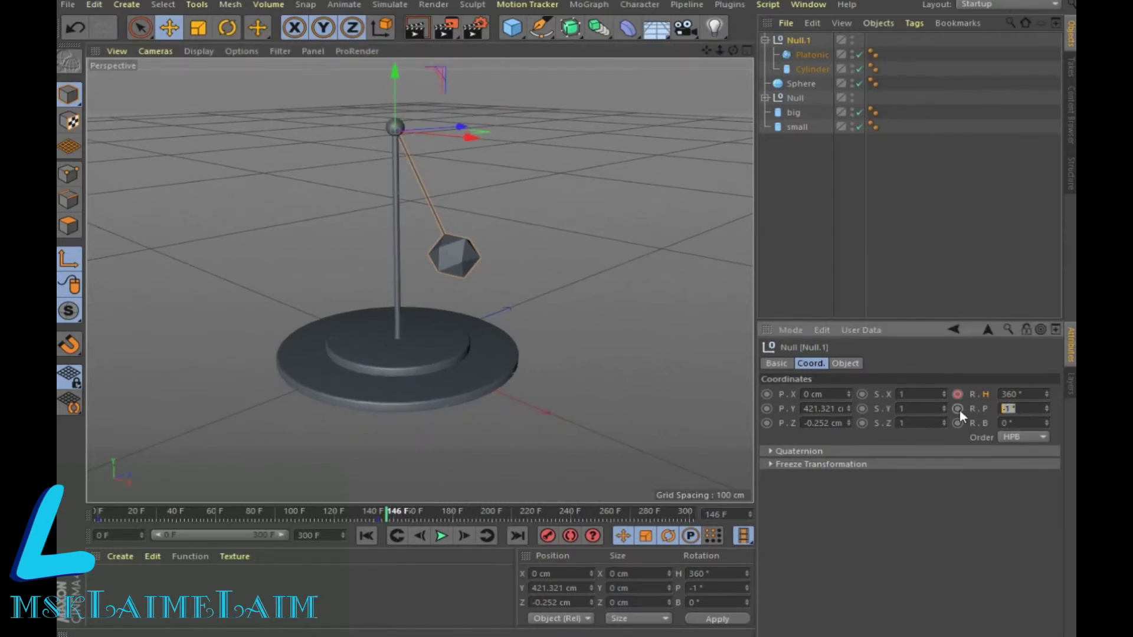
pyautogui.write('0')
pyautogui.click(958, 408)
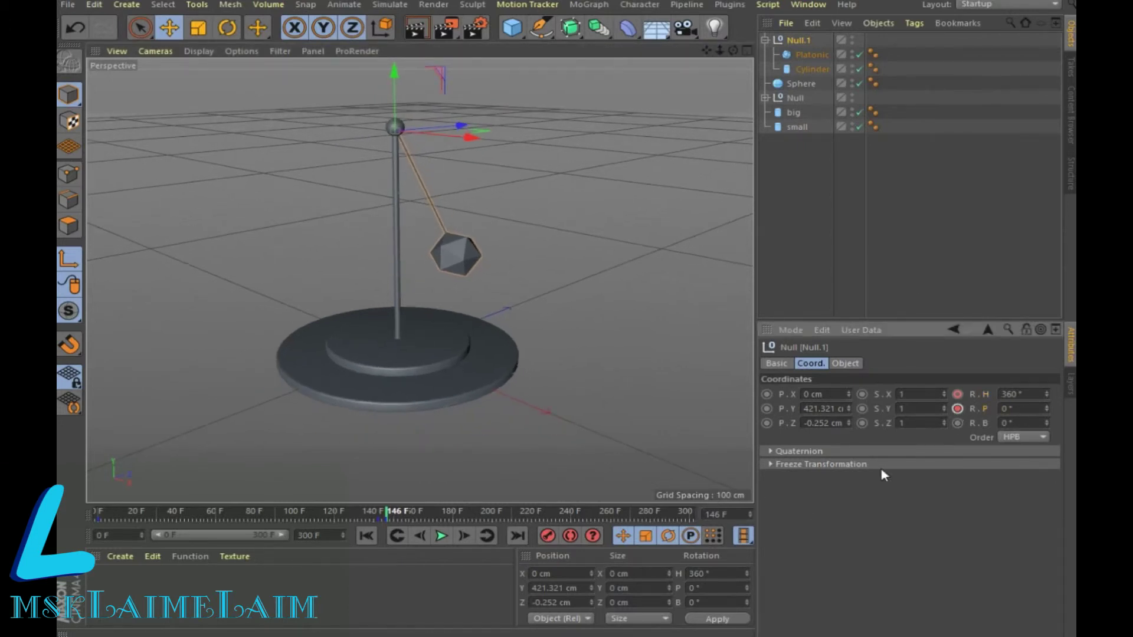
pyautogui.moveTo(388, 515); pyautogui.dragTo(445, 515)
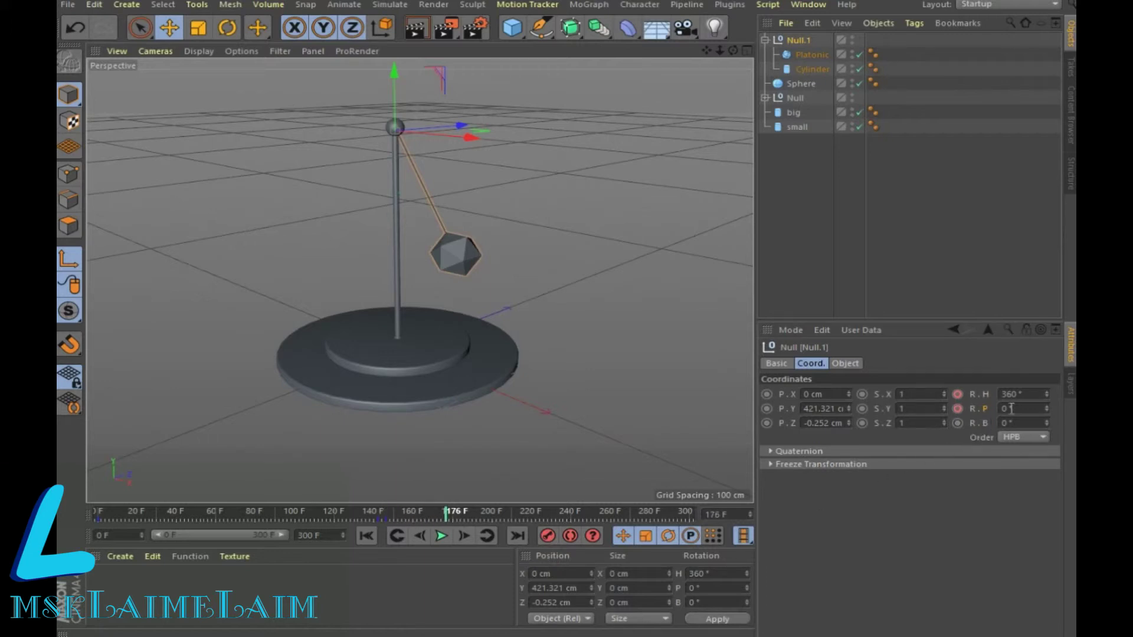
pyautogui.moveTo(1046, 408); pyautogui.dragTo(1046, 365)
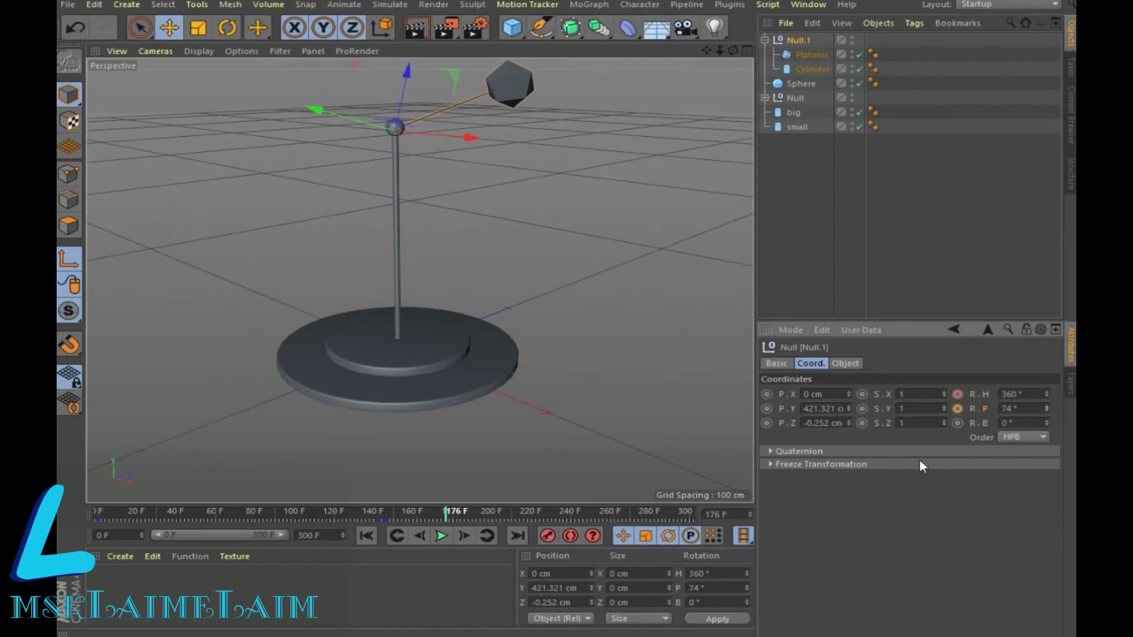
pyautogui.click(957, 409)
# Step: Set pitch 297° and key bank 0° at frame 214, then bank 360° at frame 300
pyautogui.moveTo(449, 518); pyautogui.dragTo(520, 517)
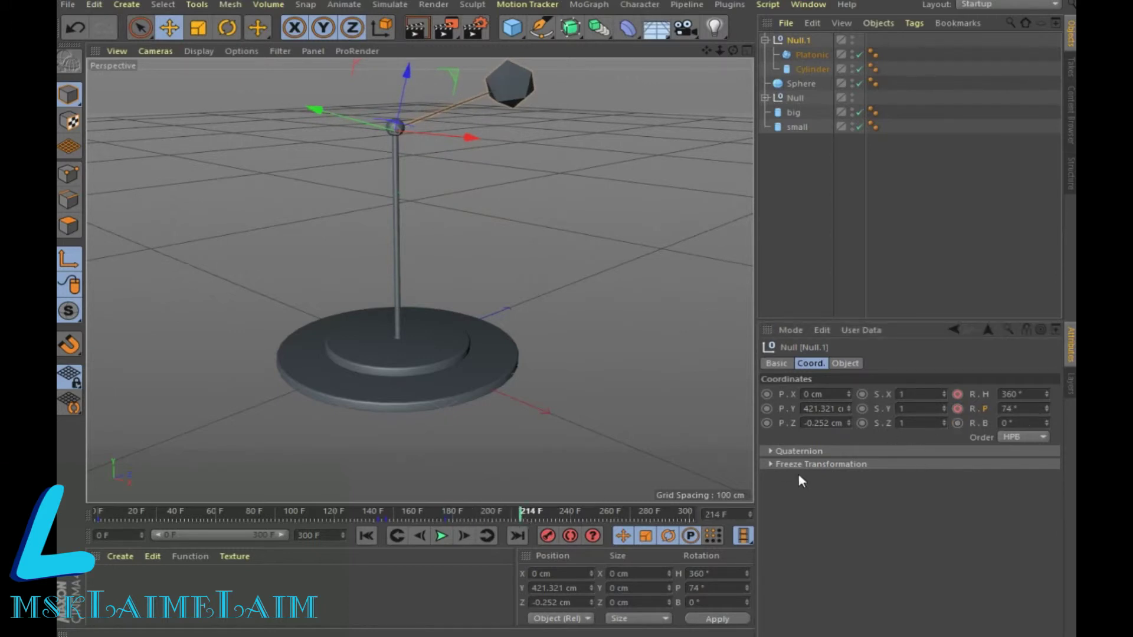
pyautogui.moveTo(1047, 413); pyautogui.dragTo(1048, 448)
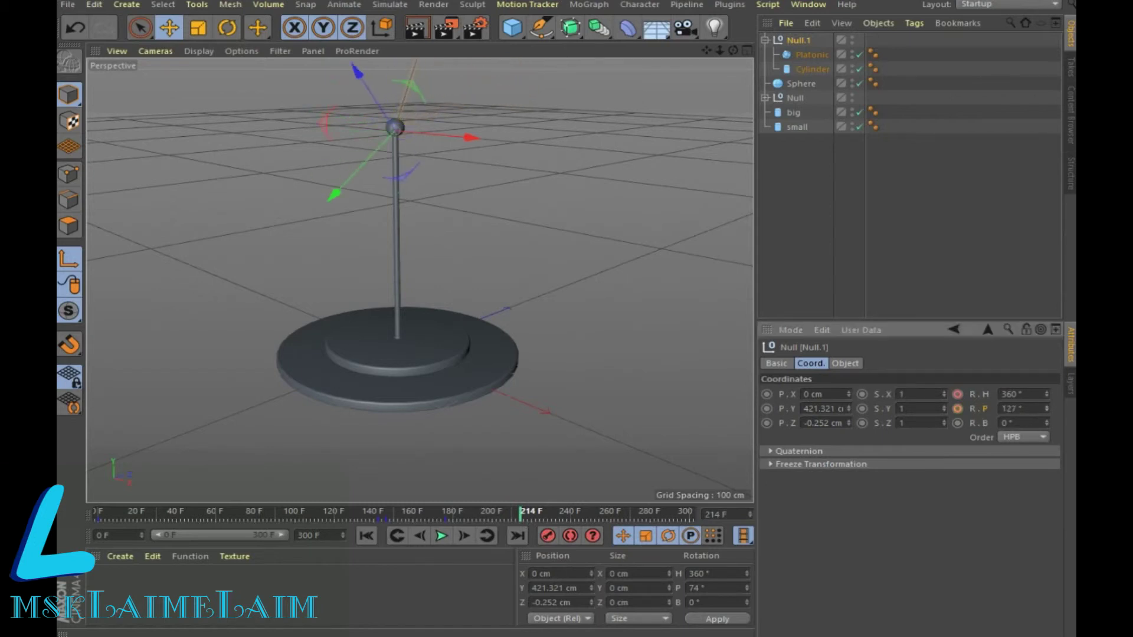
pyautogui.moveTo(1047, 408); pyautogui.dragTo(1010, 408)
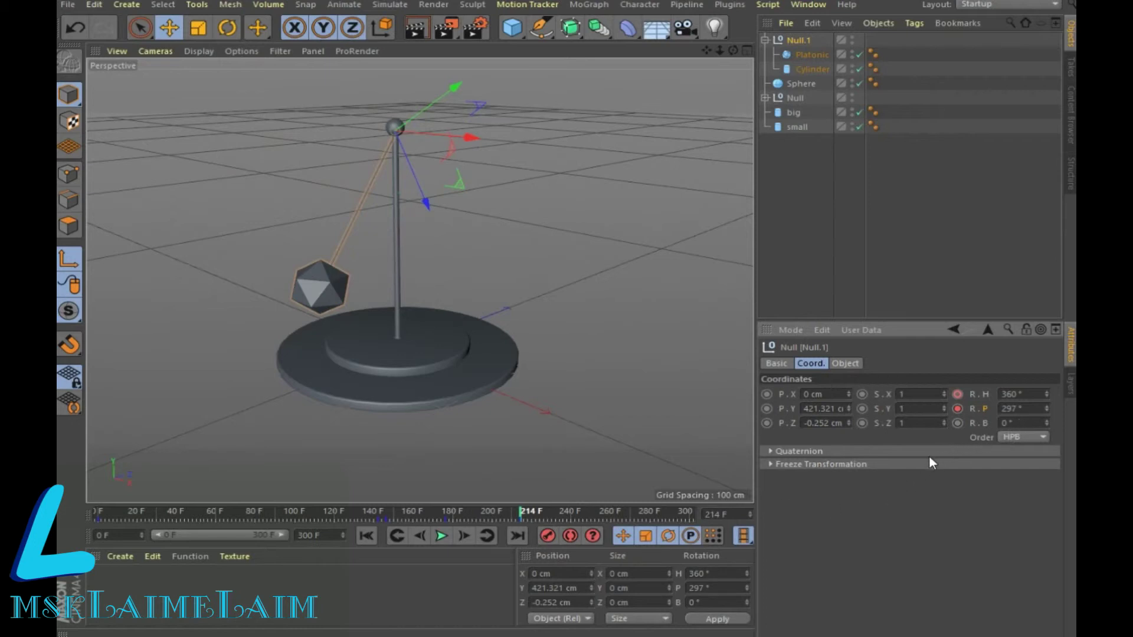
pyautogui.moveTo(1046, 423)
pyautogui.mouseDown()
pyautogui.moveTo(1046, 389)
pyautogui.moveTo(1046, 424)
pyautogui.mouseUp()
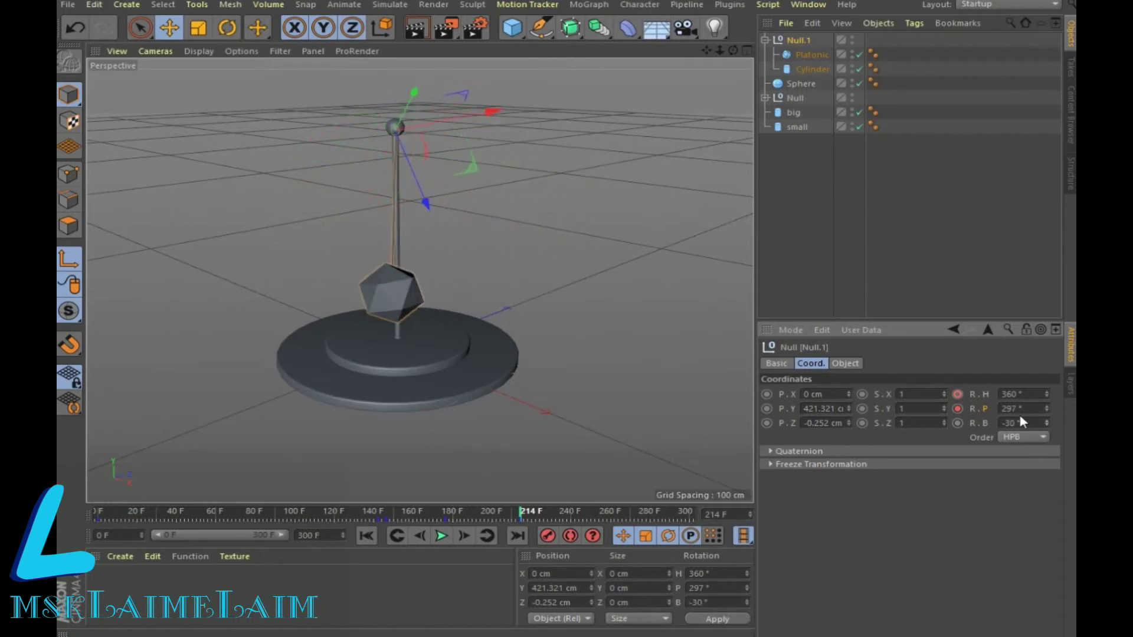
pyautogui.moveTo(1023, 422); pyautogui.dragTo(966, 424)
pyautogui.write('0')
pyautogui.click(958, 423)
pyautogui.moveTo(522, 515); pyautogui.dragTo(730, 506)
pyautogui.doubleClick(1010, 423)
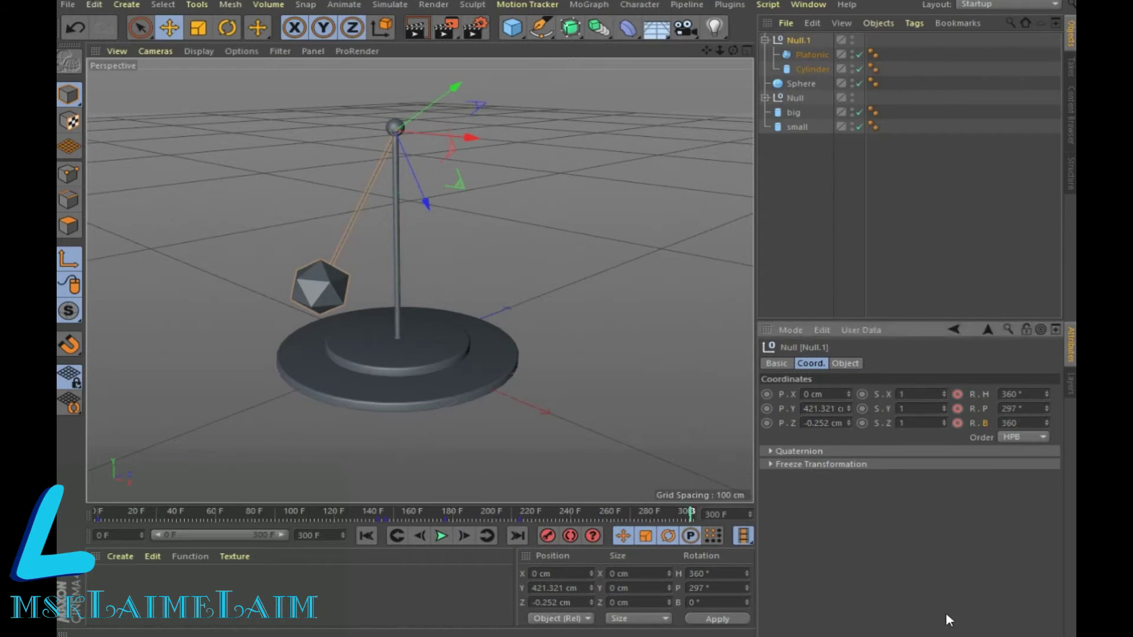
pyautogui.click(957, 423)
# Step: Play back the finished pendulum swing and add a Floor object
pyautogui.click(366, 535)
pyautogui.click(441, 536)
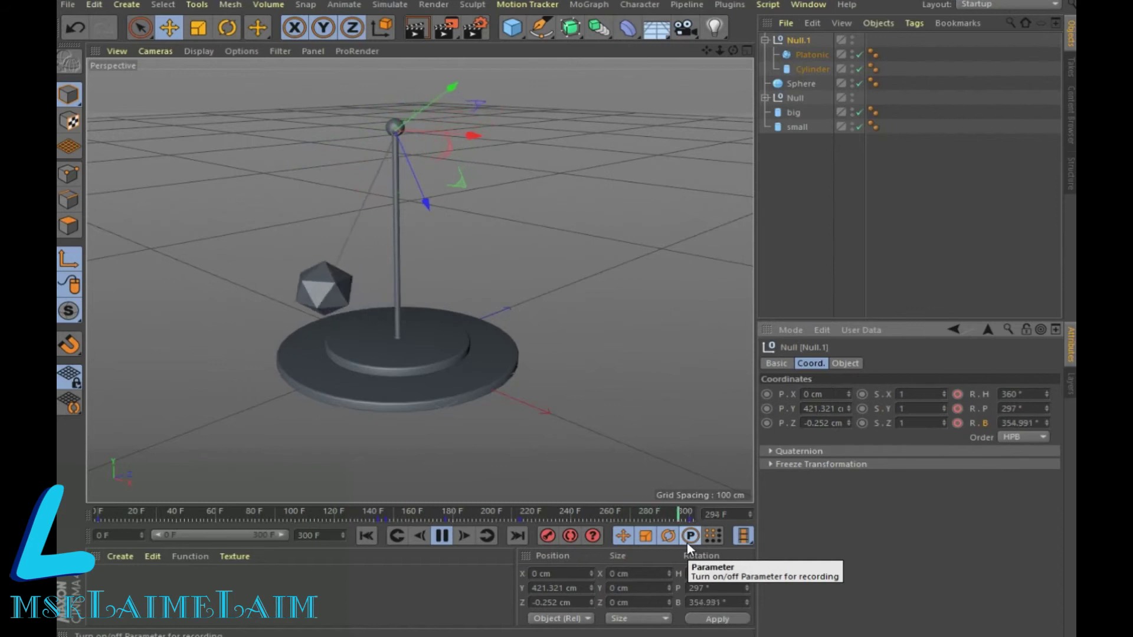
pyautogui.click(442, 534)
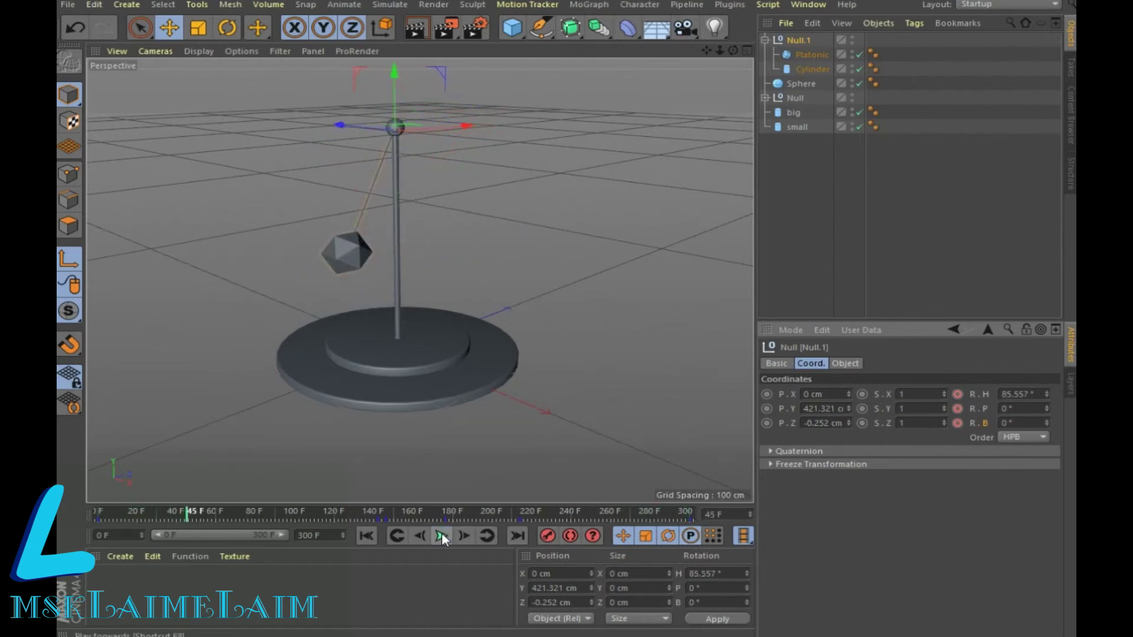
pyautogui.click(649, 33)
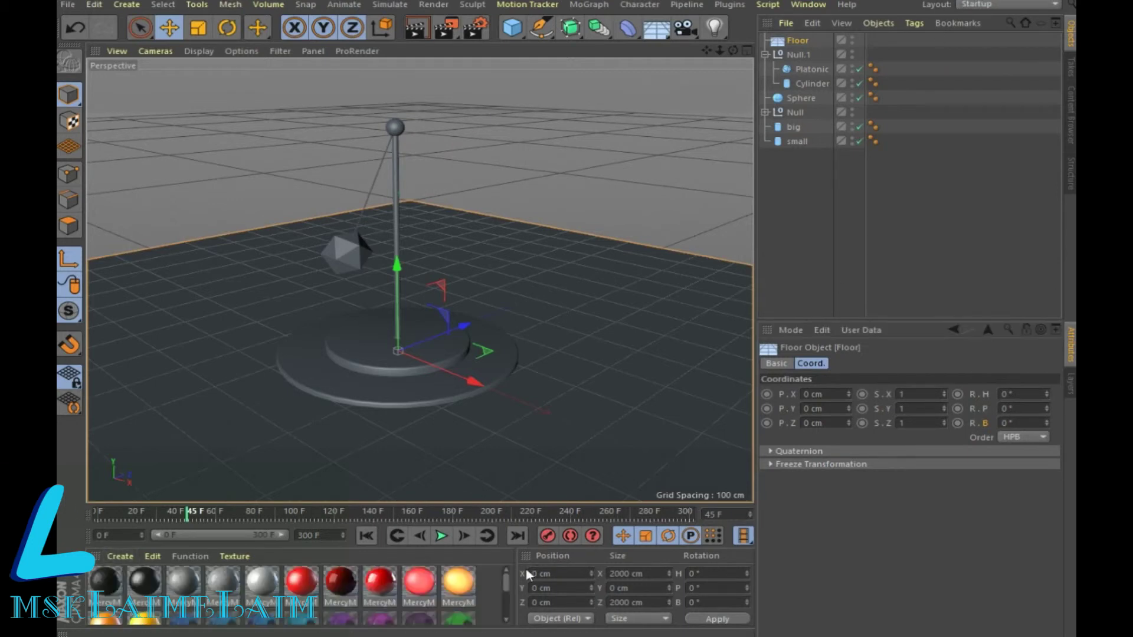
# Step: Apply the MercyMP material to the Floor and render a preview
pyautogui.moveTo(507, 575); pyautogui.dragTo(506, 606)
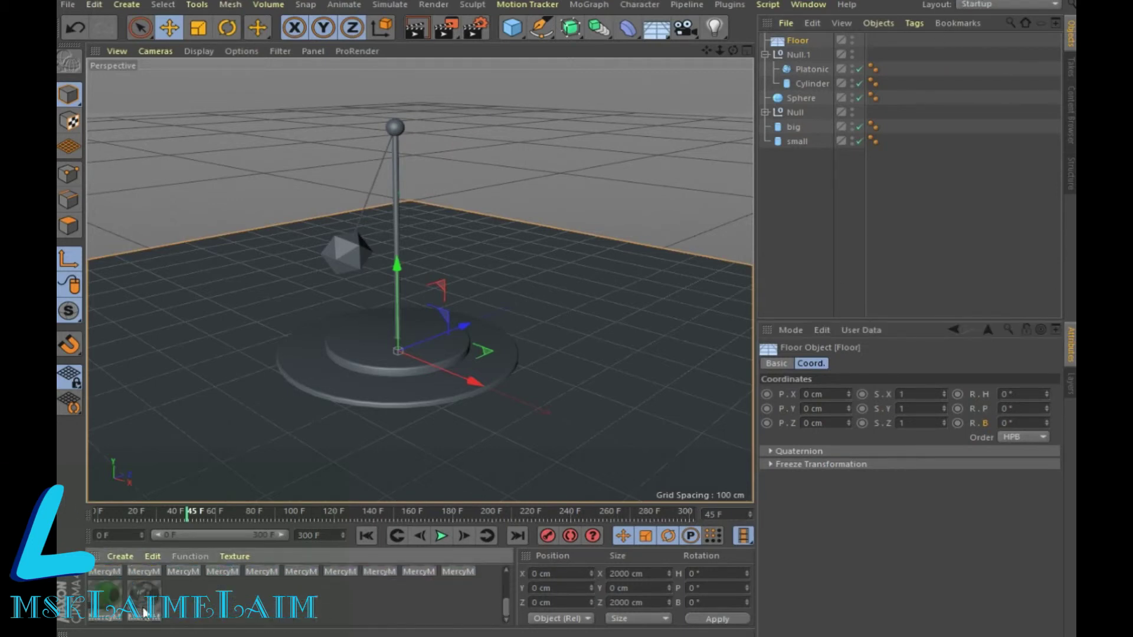
pyautogui.moveTo(145, 612); pyautogui.dragTo(220, 462)
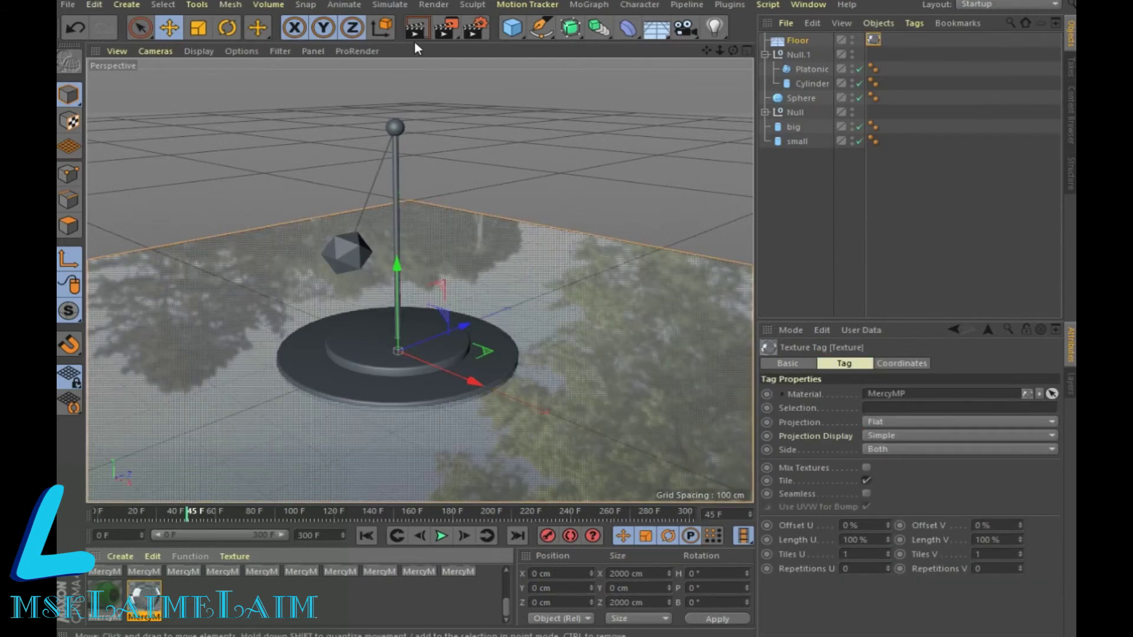
pyautogui.hotkey('ctrl', 'r')
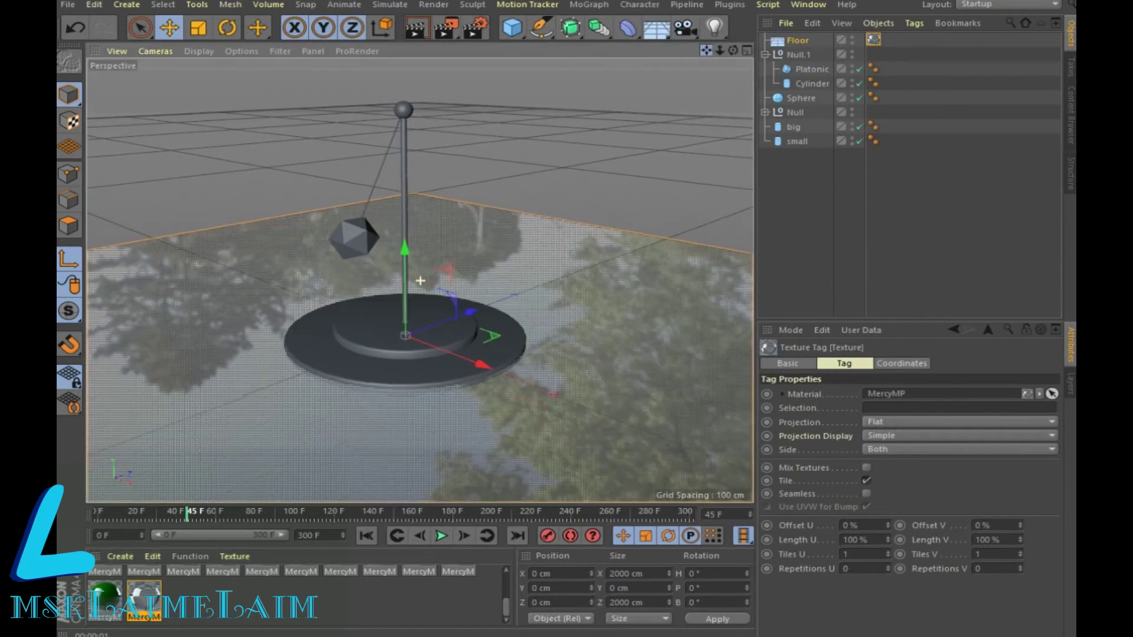
pyautogui.moveTo(706, 51); pyautogui.dragTo(705, 53)
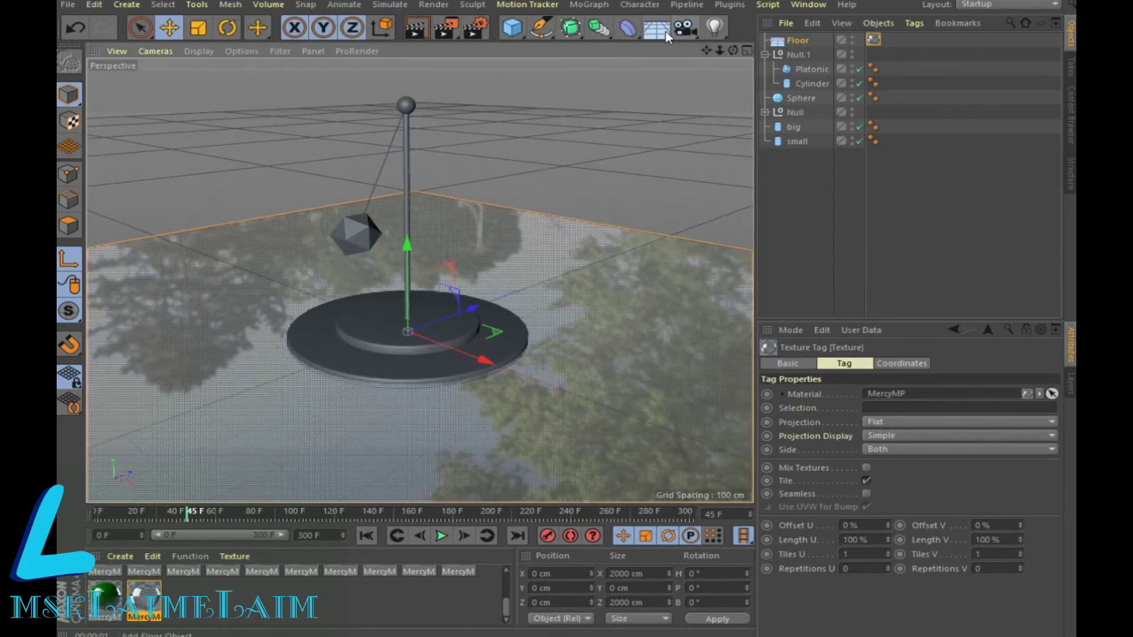
# Step: Add a Sky object and render the view again
pyautogui.click(649, 34)
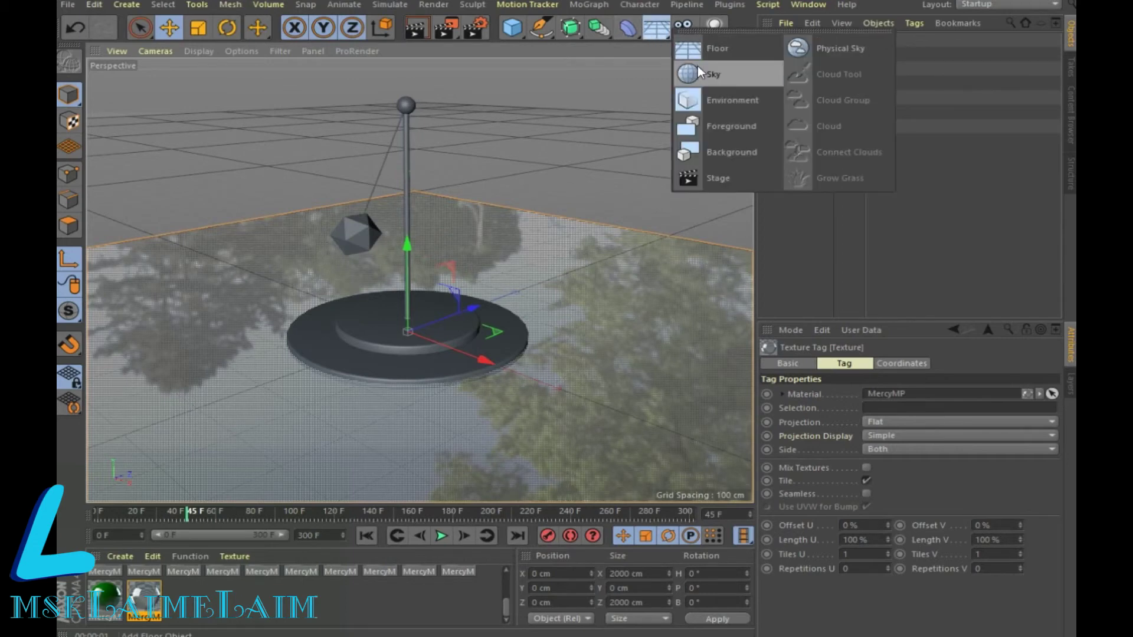
pyautogui.click(699, 68)
pyautogui.click(416, 28)
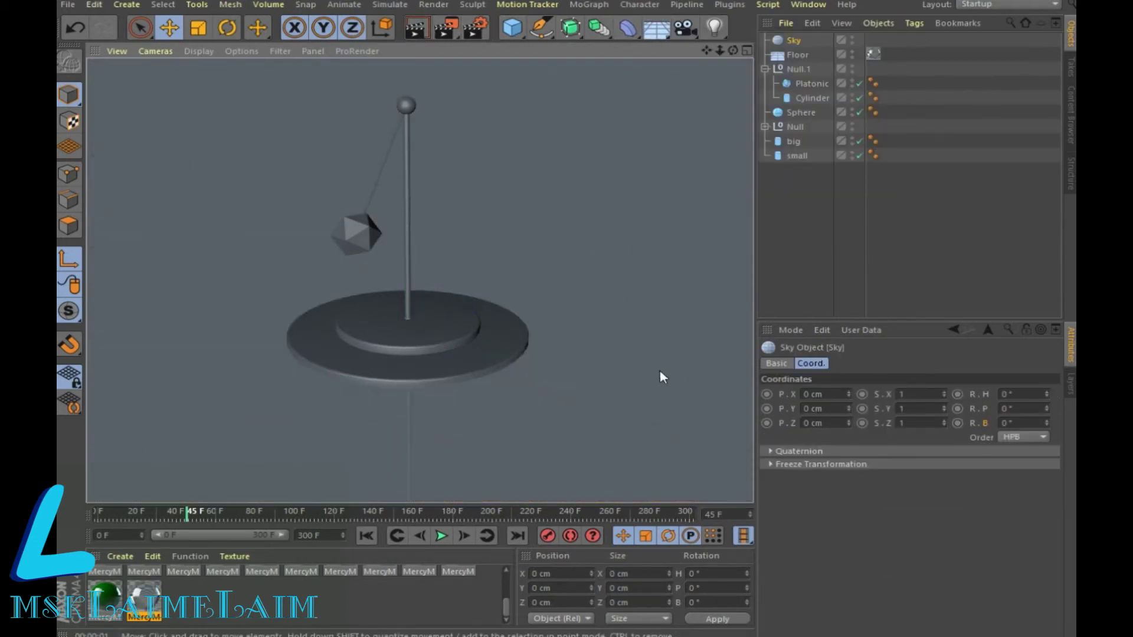
# Step: Apply the black material to the small object and grey to the big one, then preview
pyautogui.moveTo(506, 608); pyautogui.dragTo(525, 561)
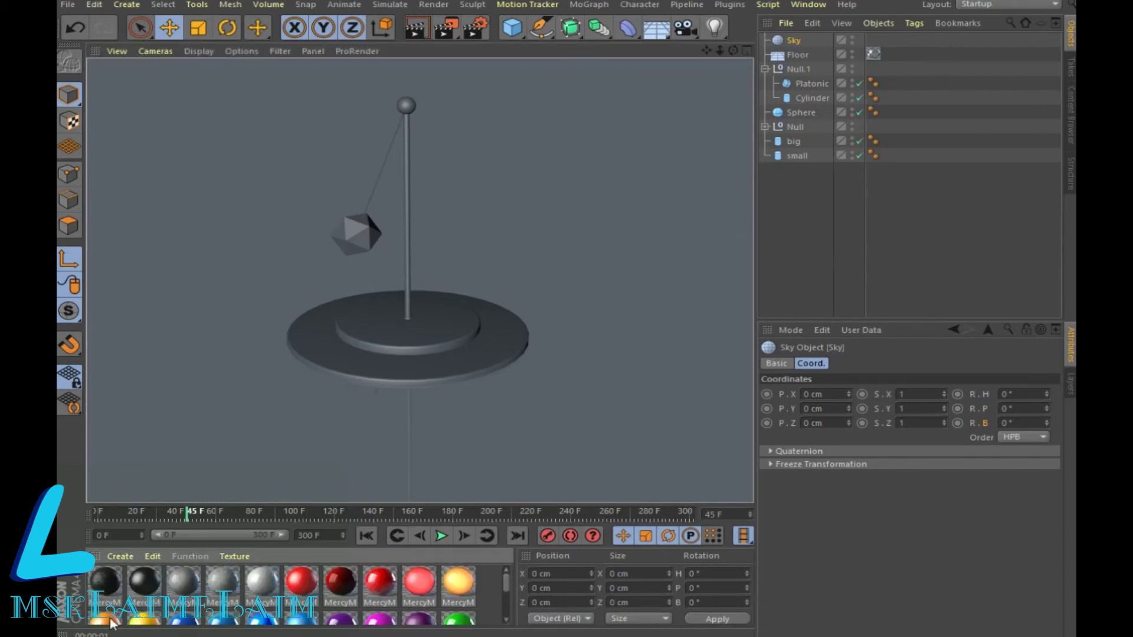
pyautogui.moveTo(147, 591); pyautogui.dragTo(210, 518)
pyautogui.moveTo(394, 374)
pyautogui.mouseDown()
pyautogui.moveTo(815, 168)
pyautogui.moveTo(804, 155)
pyautogui.mouseUp()
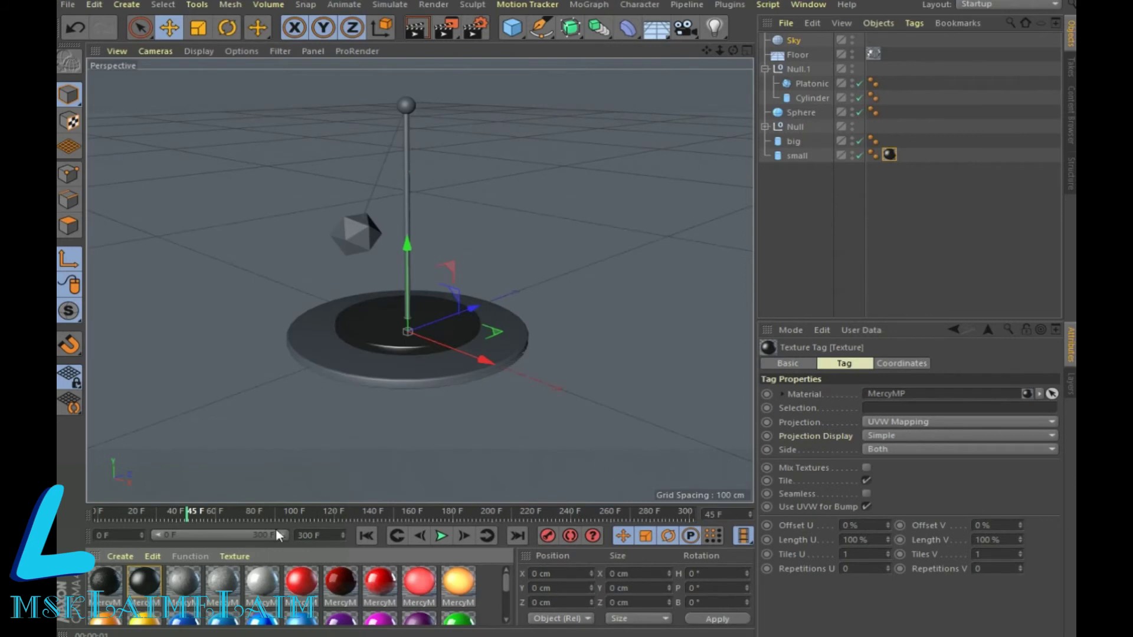
pyautogui.moveTo(181, 591); pyautogui.dragTo(784, 140)
pyautogui.click(420, 30)
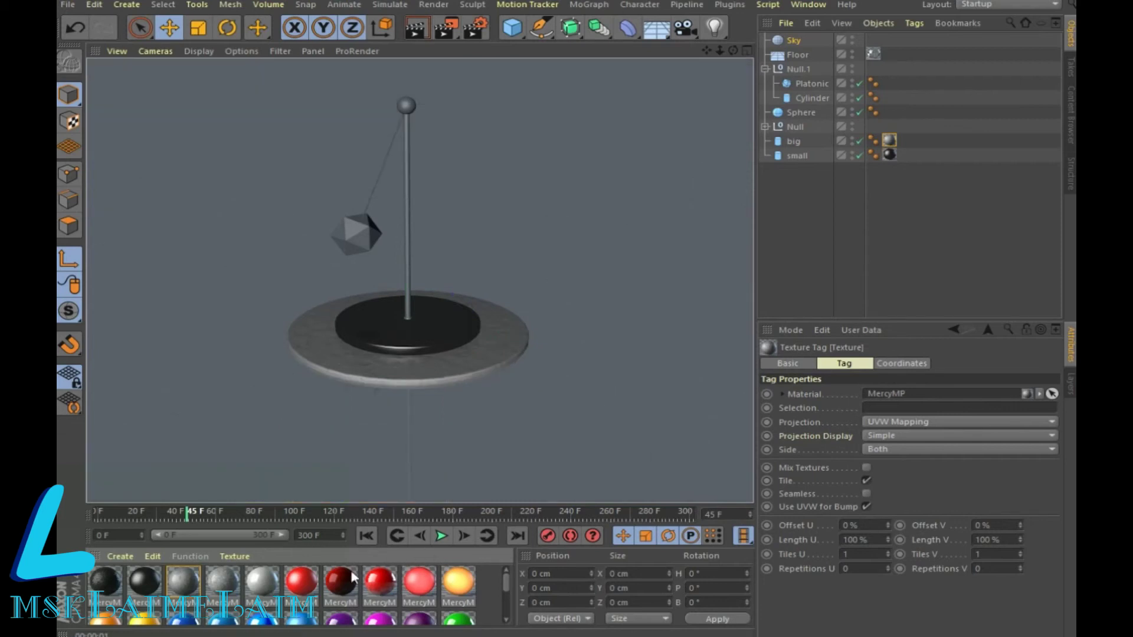
# Step: Apply a metallic material to the Cylinder and move the texture tag onto Cylinder.1
pyautogui.moveTo(736, 183); pyautogui.dragTo(809, 146)
pyautogui.moveTo(813, 99); pyautogui.dragTo(813, 101)
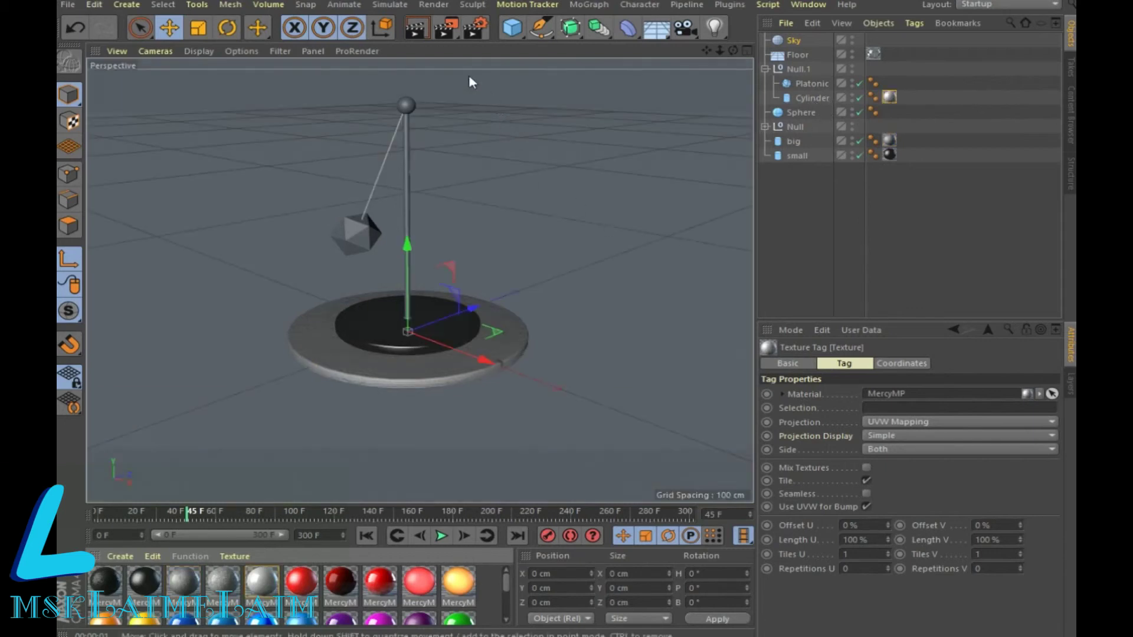
pyautogui.click(416, 28)
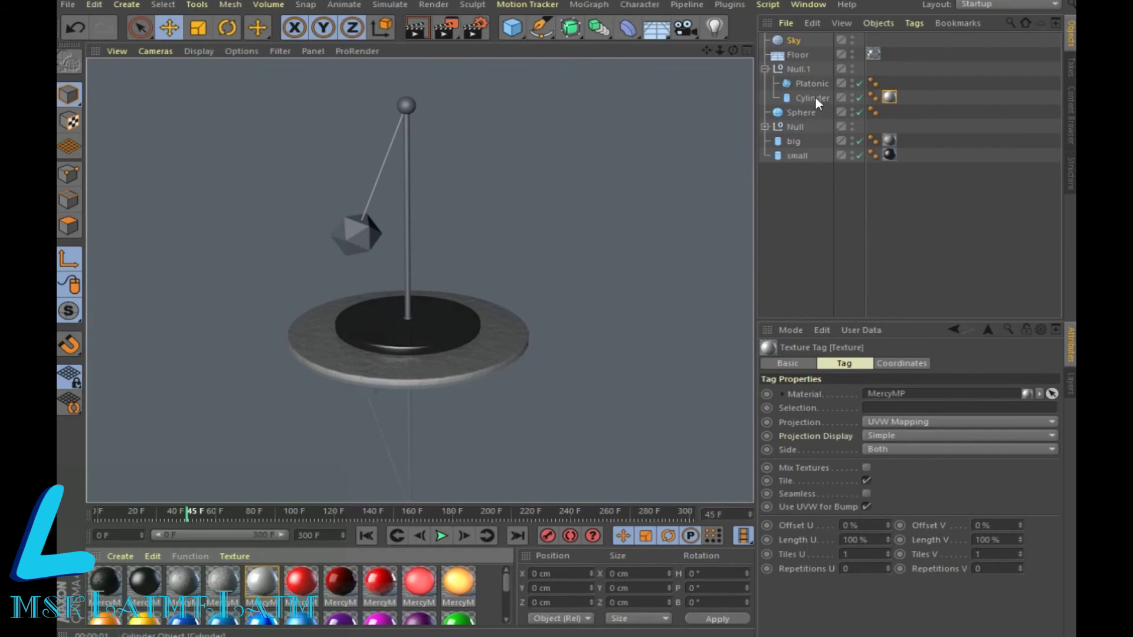
pyautogui.click(764, 127)
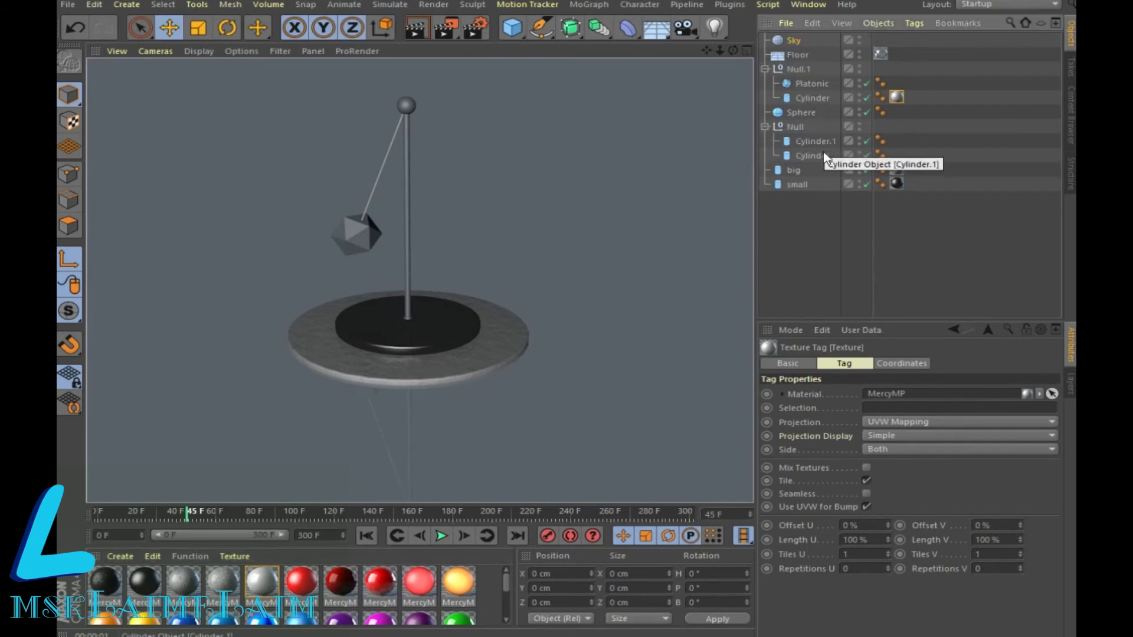
pyautogui.moveTo(896, 96); pyautogui.dragTo(812, 140)
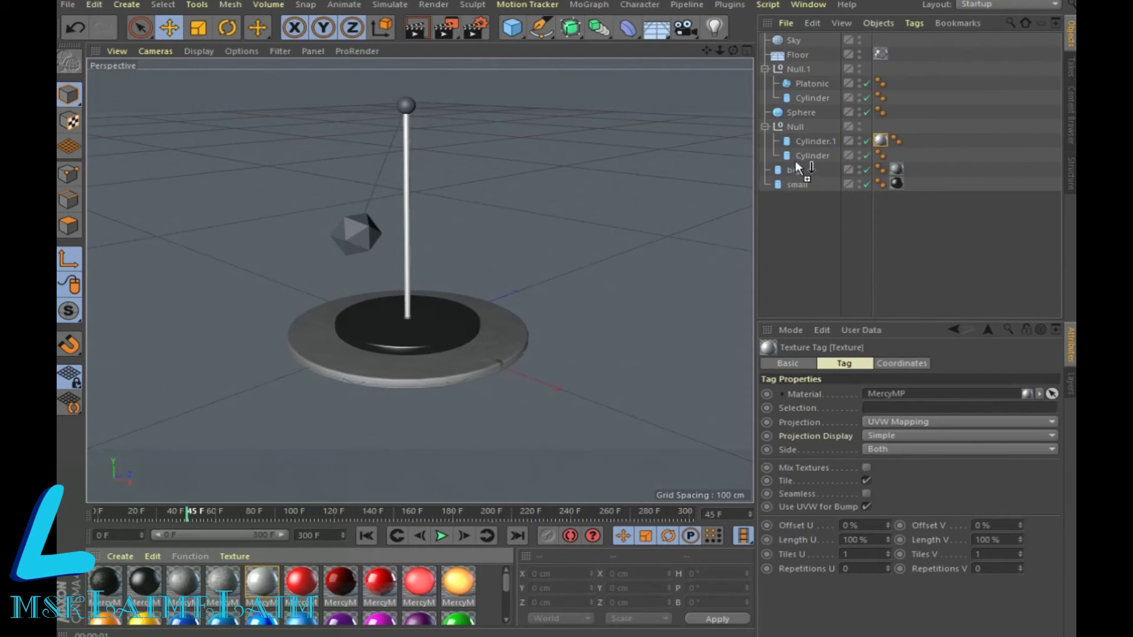
# Step: Apply the grey MercyMP material to Null's Cylinder and a material to the Sphere
pyautogui.moveTo(268, 587); pyautogui.dragTo(810, 156)
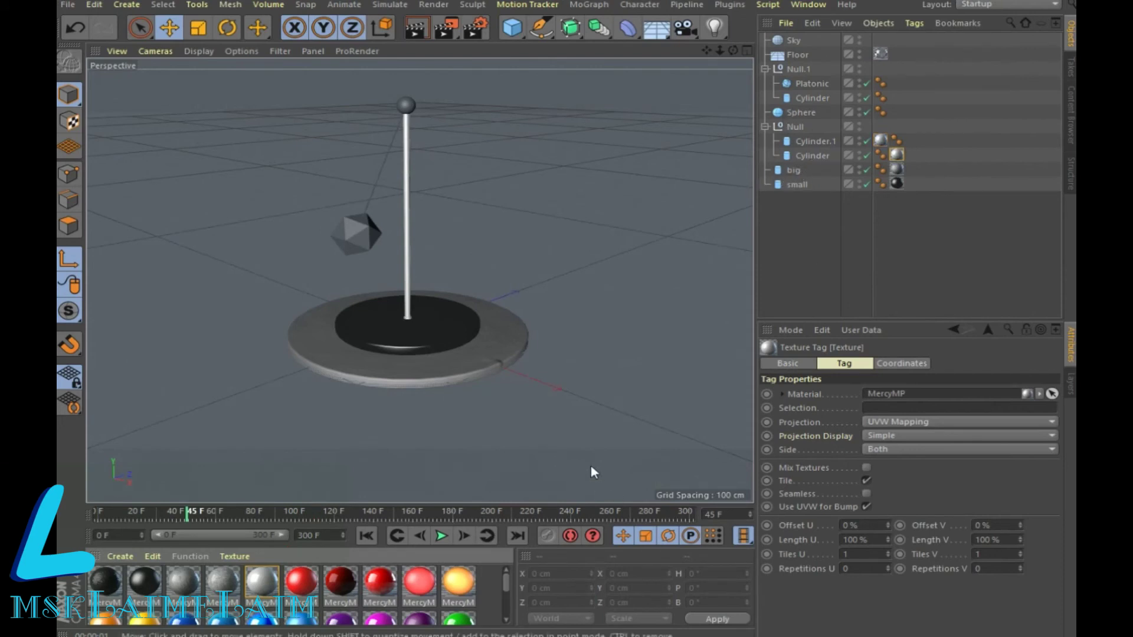
pyautogui.moveTo(222, 587); pyautogui.dragTo(814, 117)
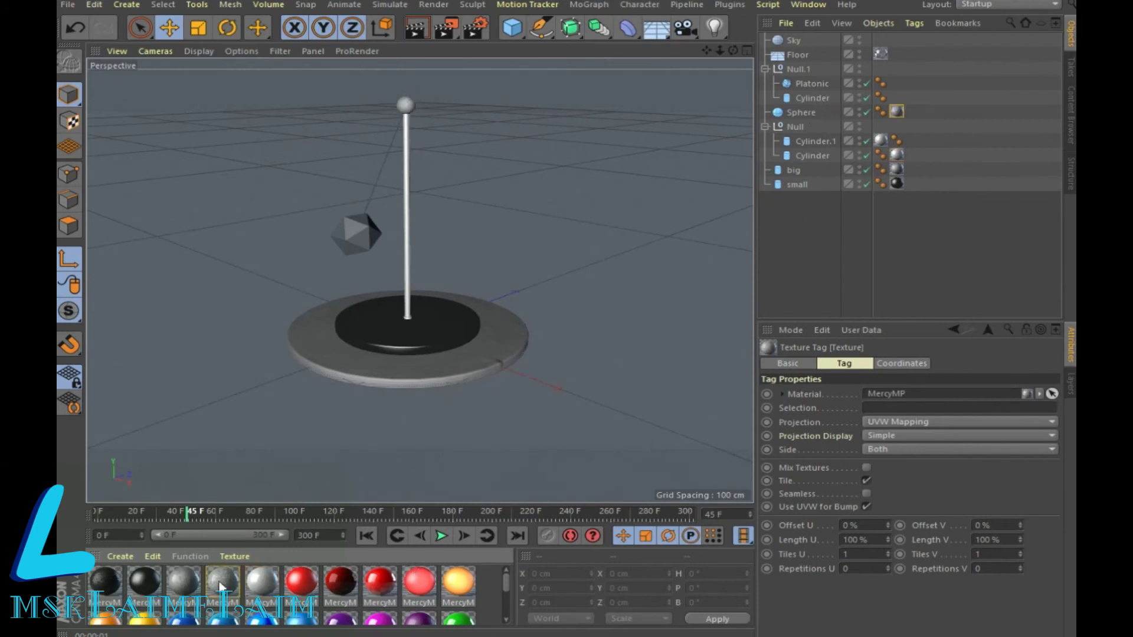
pyautogui.click(132, 559)
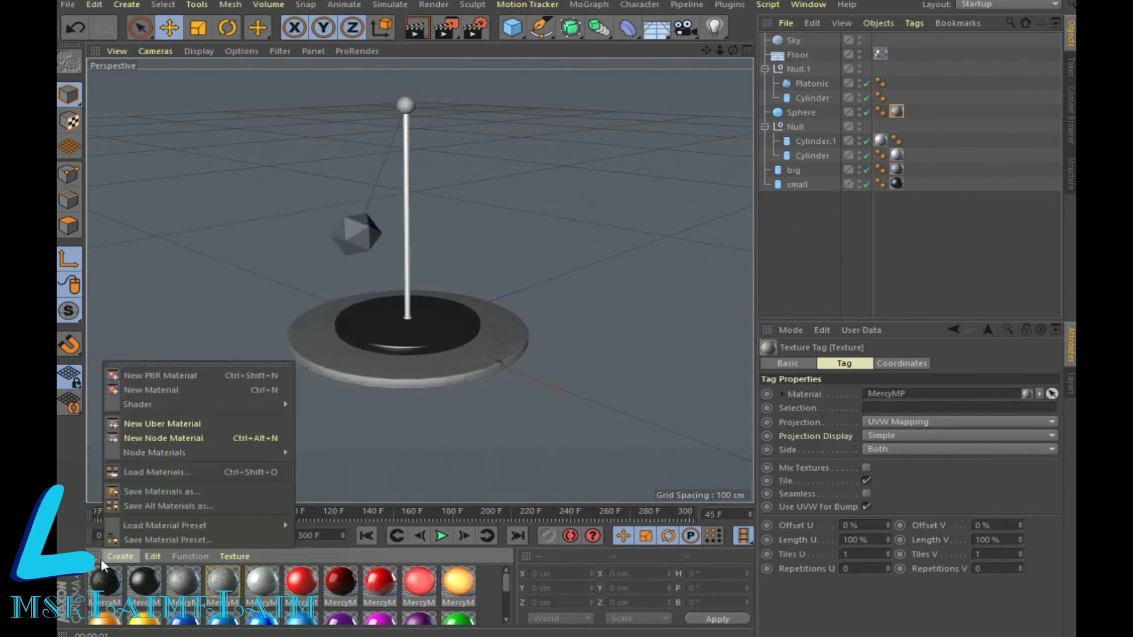
# Step: Load the Chrome metal preset, apply it to Null.1's Cylinder and the Platonic, and preview
pyautogui.moveTo(316, 569)
pyautogui.moveTo(423, 517)
pyautogui.click(511, 273)
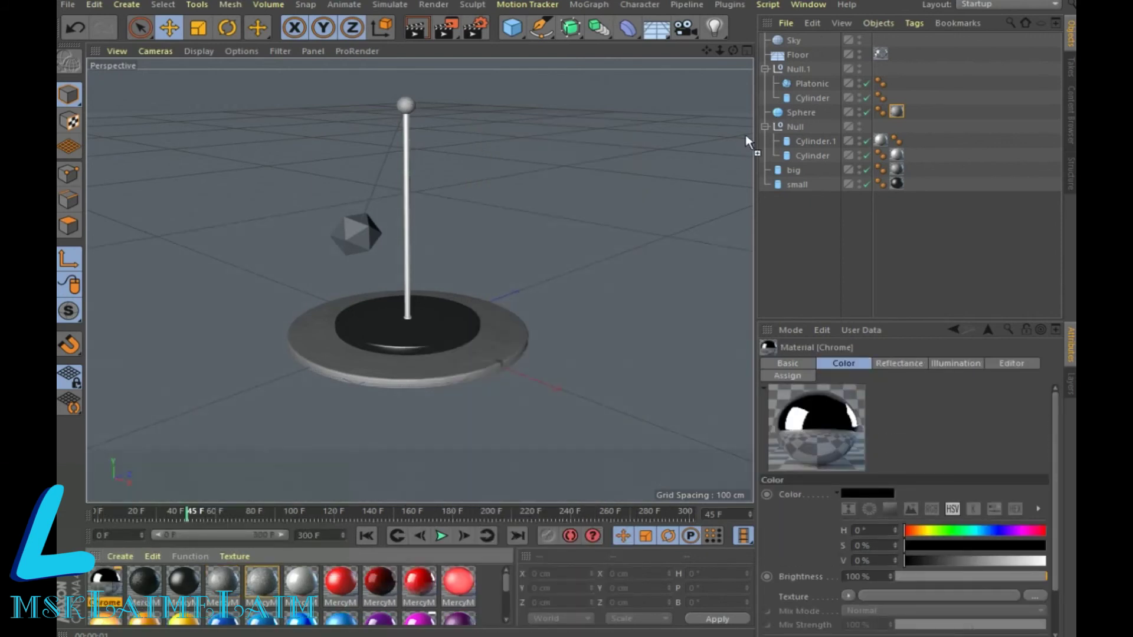
pyautogui.moveTo(815, 94); pyautogui.dragTo(815, 95)
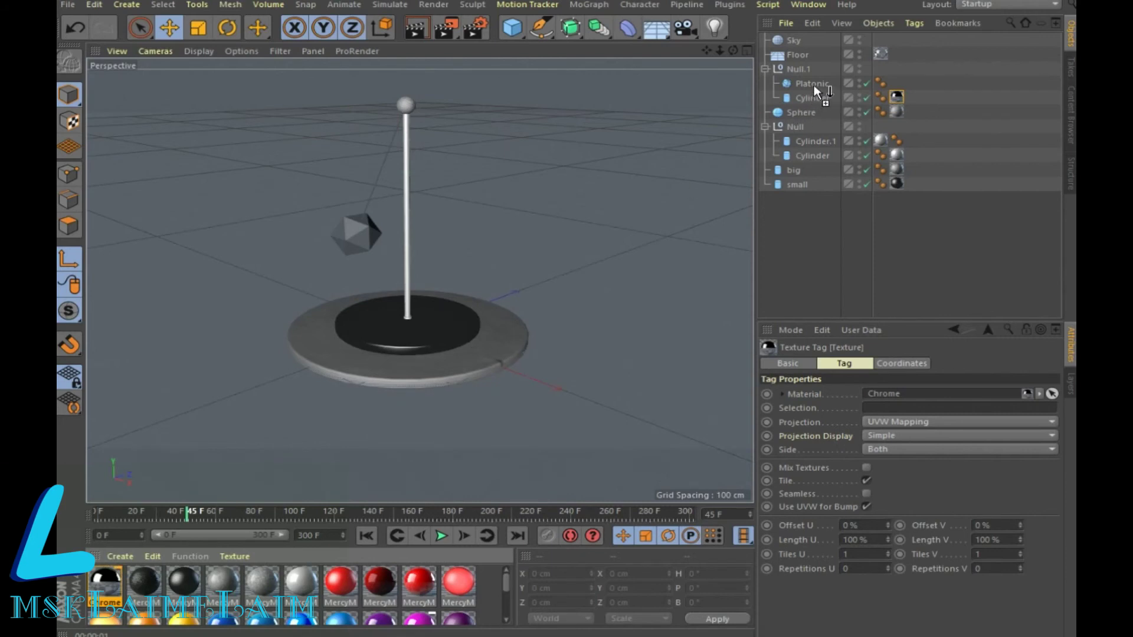
pyautogui.moveTo(224, 474); pyautogui.dragTo(813, 85)
pyautogui.click(416, 27)
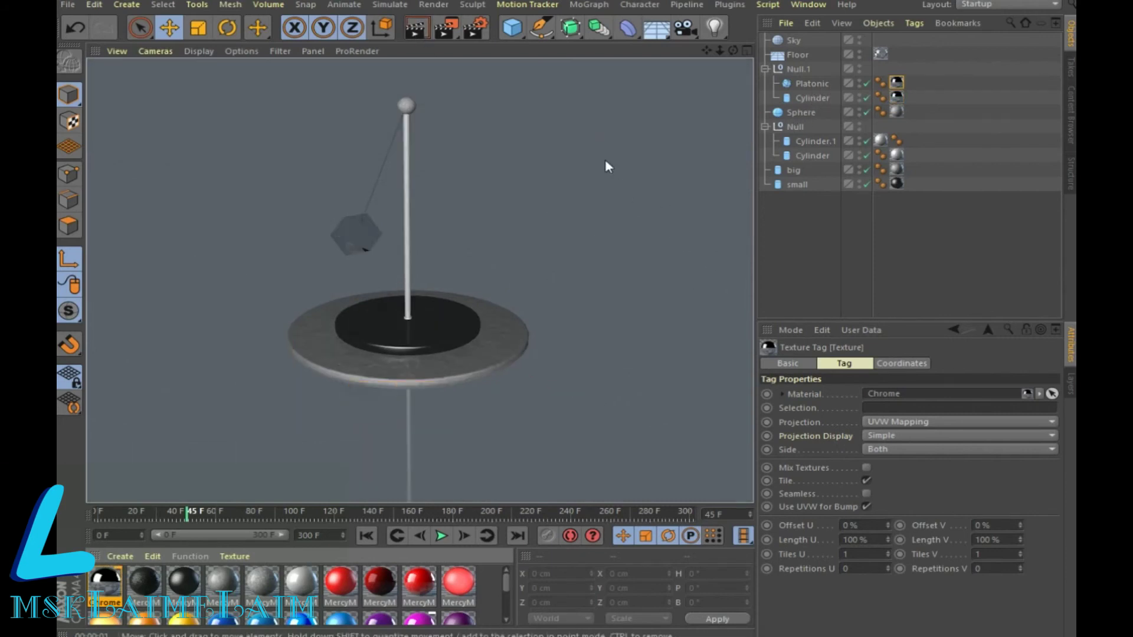
pyautogui.click(714, 27)
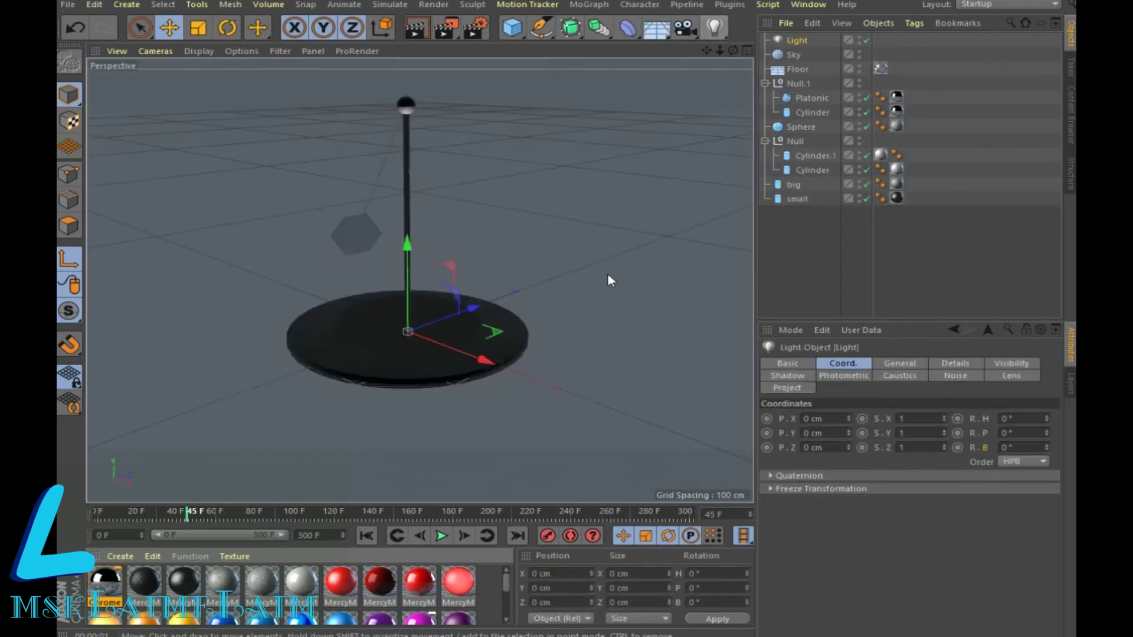
# Step: Position three lights: one raised overhead, one out front, one far behind the scene
pyautogui.moveTo(407, 248); pyautogui.dragTo(406, 77)
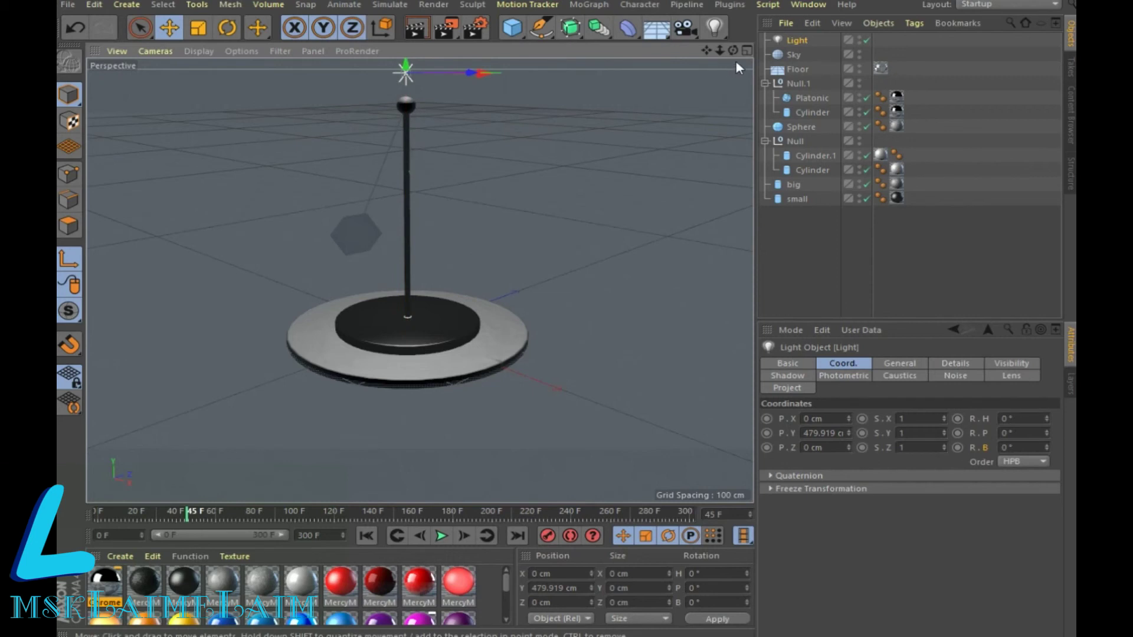
pyautogui.click(714, 27)
pyautogui.moveTo(472, 316)
pyautogui.mouseDown()
pyautogui.moveTo(197, 363)
pyautogui.moveTo(212, 162)
pyautogui.mouseUp()
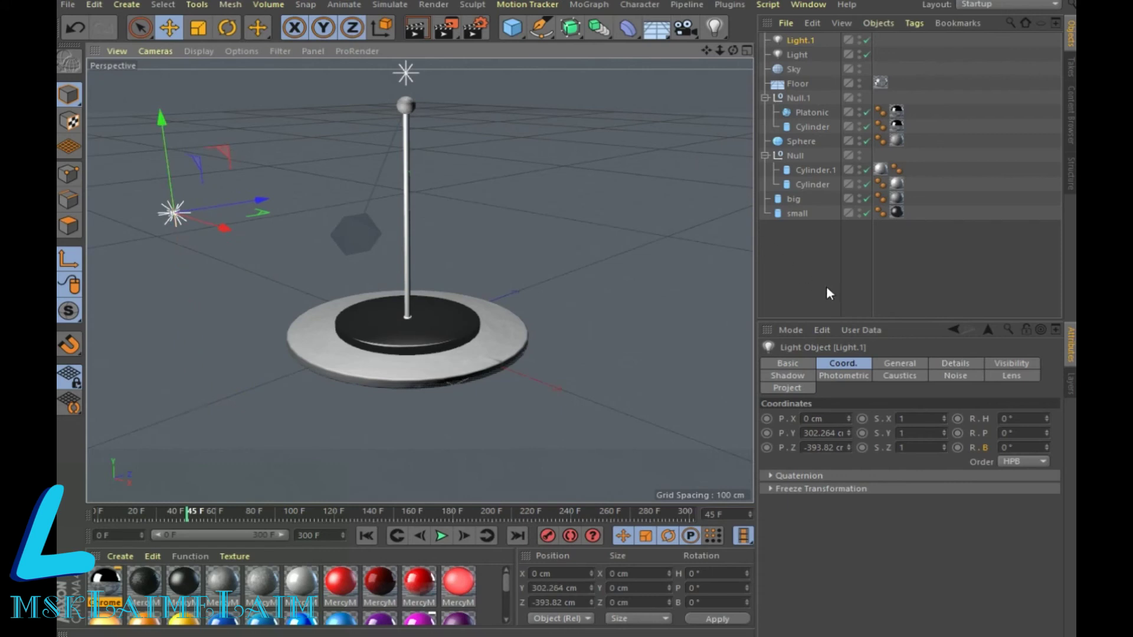
pyautogui.click(714, 27)
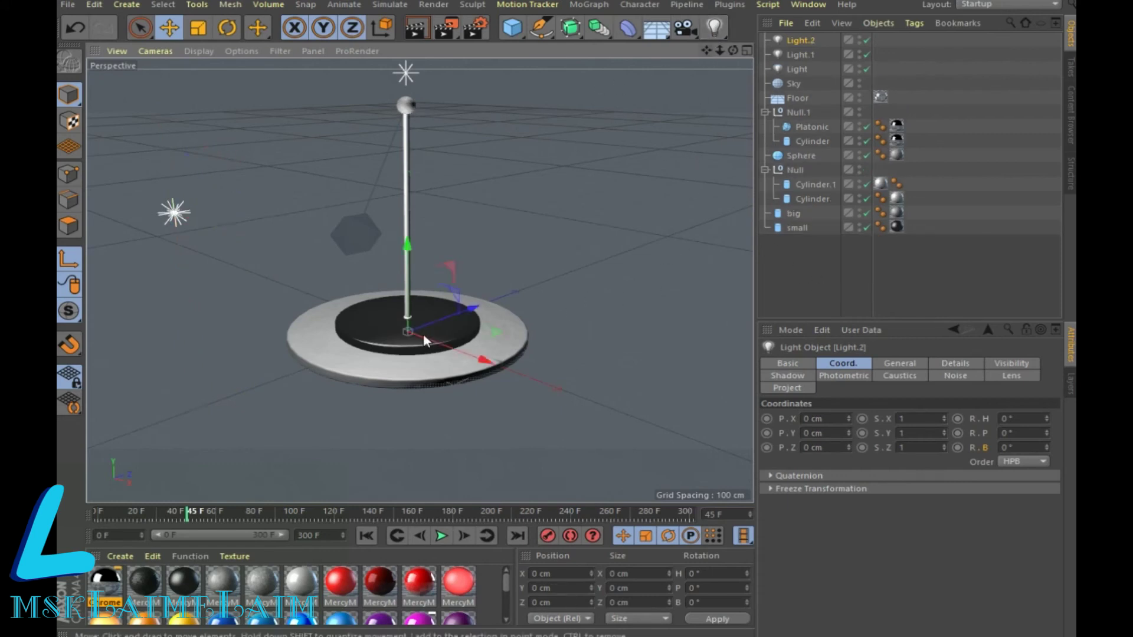
pyautogui.moveTo(485, 309); pyautogui.dragTo(727, 216)
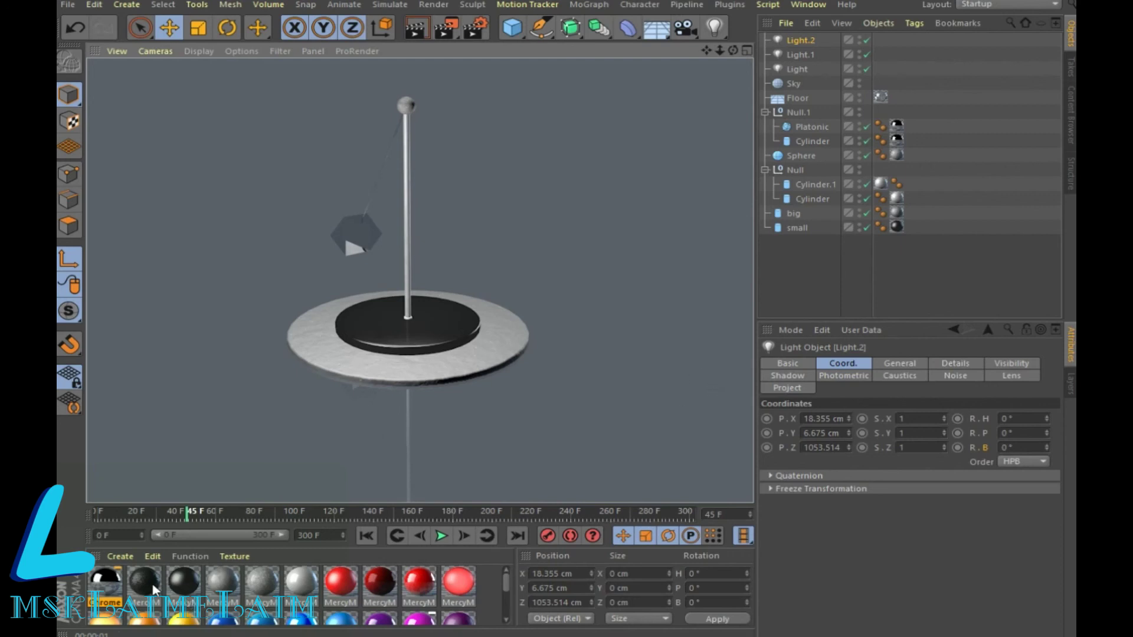
# Step: Give the Platonic the black material and recentre the view
pyautogui.moveTo(801, 125); pyautogui.dragTo(810, 135)
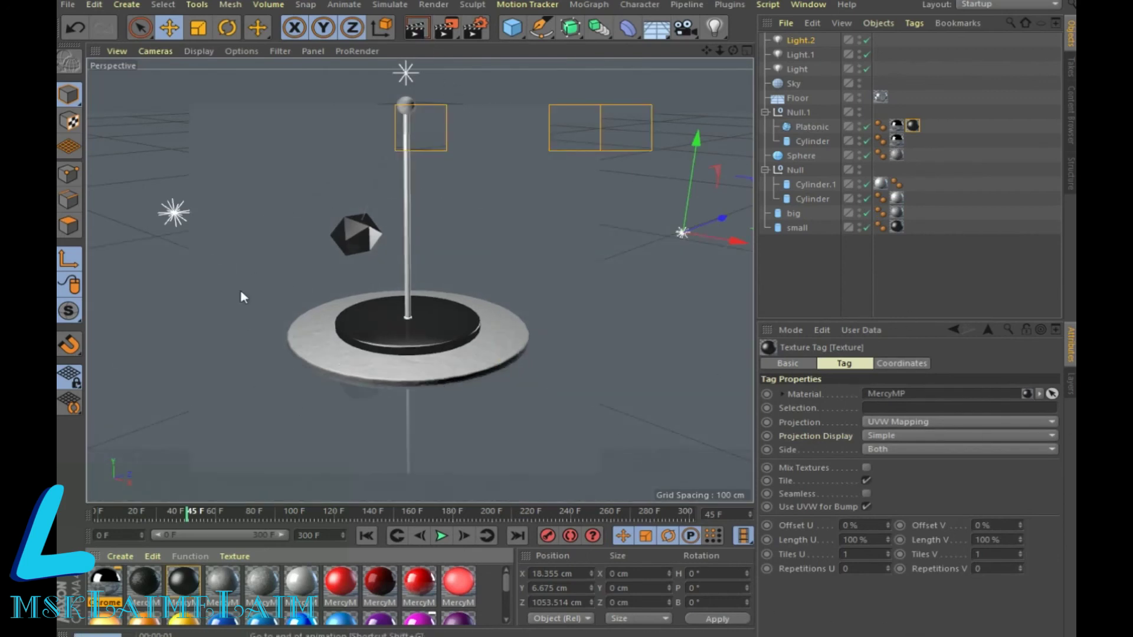
pyautogui.scroll(-2, 540, 295)
pyautogui.scroll(-2, 540, 296)
pyautogui.scroll(-1, 540, 296)
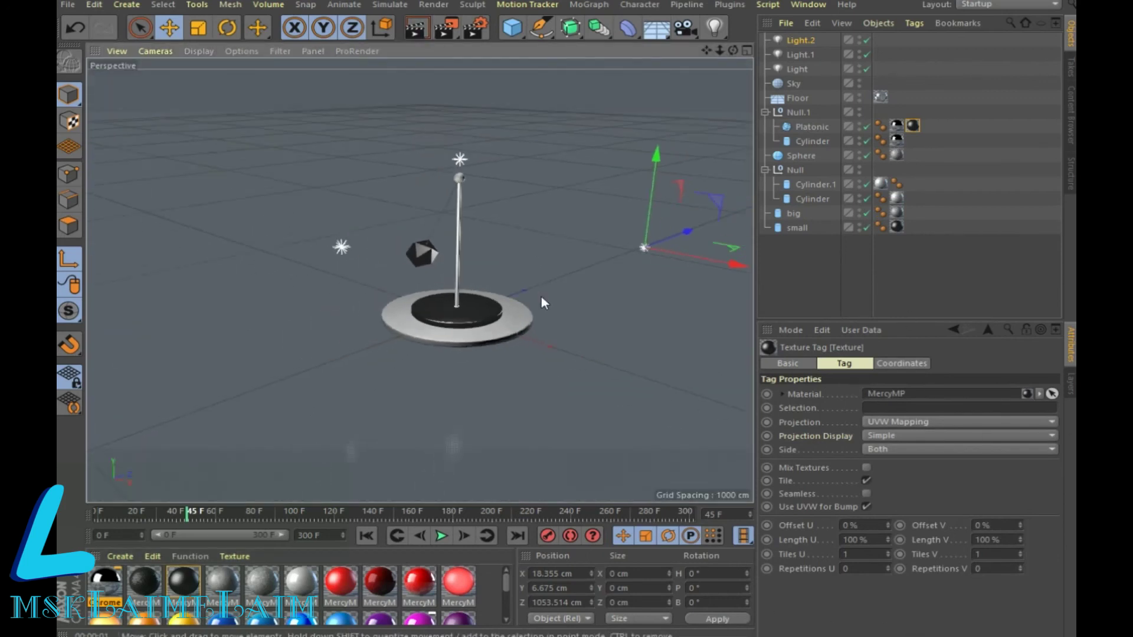
pyautogui.moveTo(706, 50); pyautogui.dragTo(647, 61)
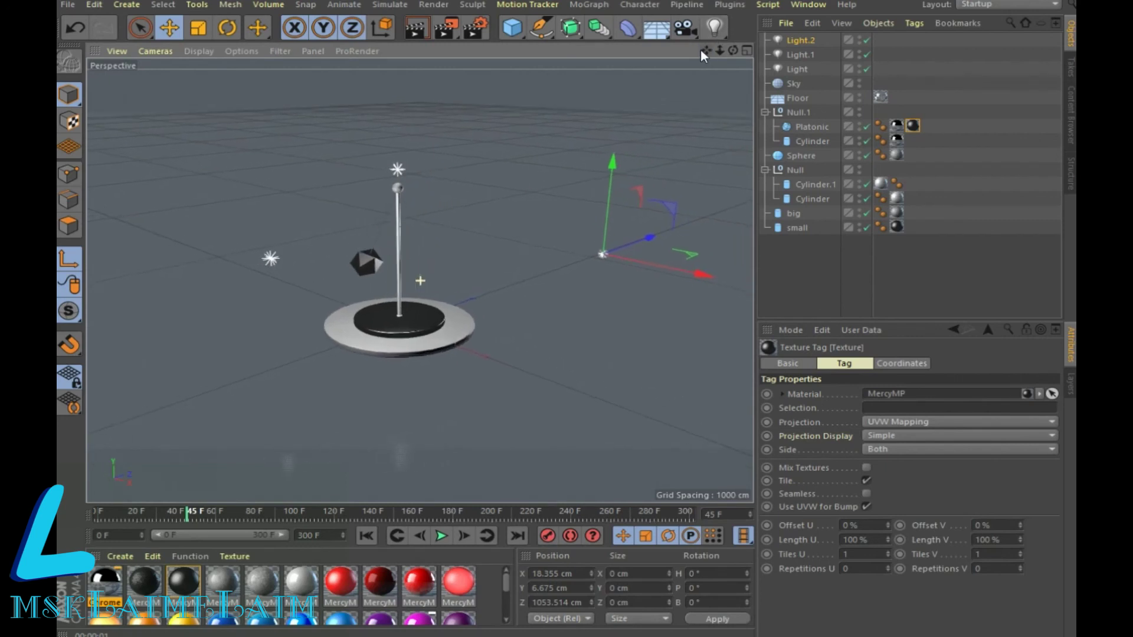
pyautogui.click(479, 30)
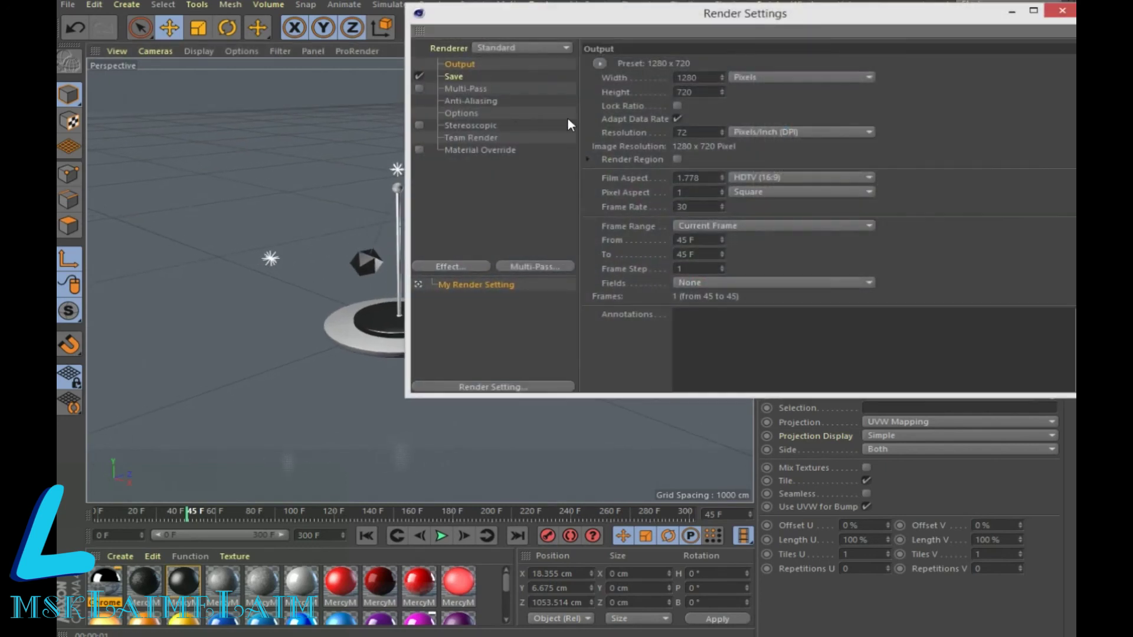
pyautogui.click(599, 63)
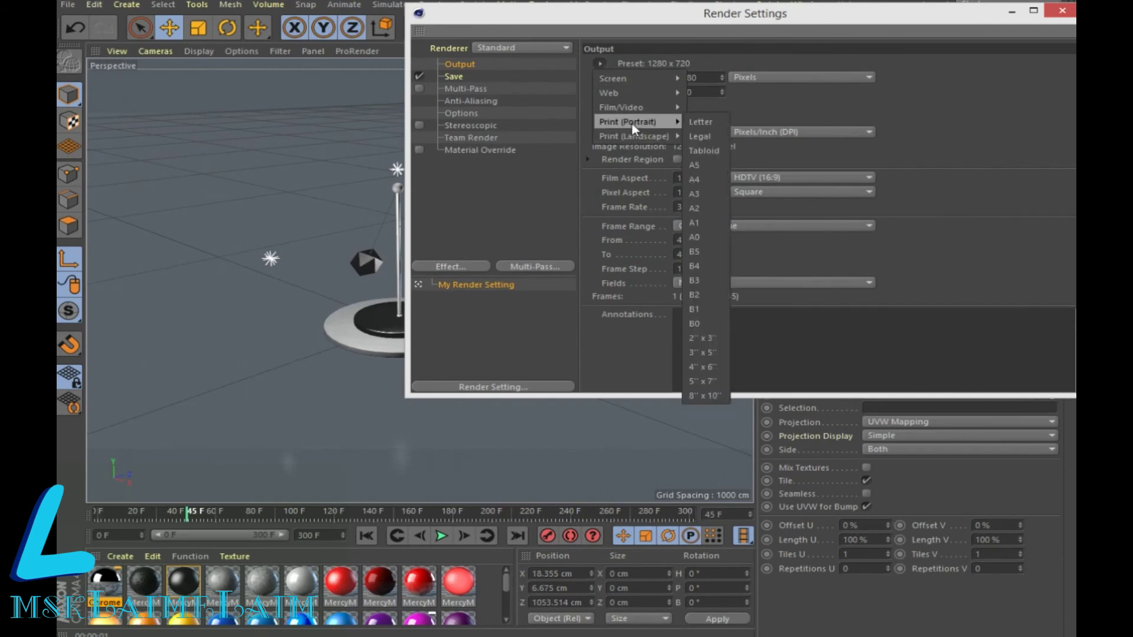
pyautogui.moveTo(629, 108)
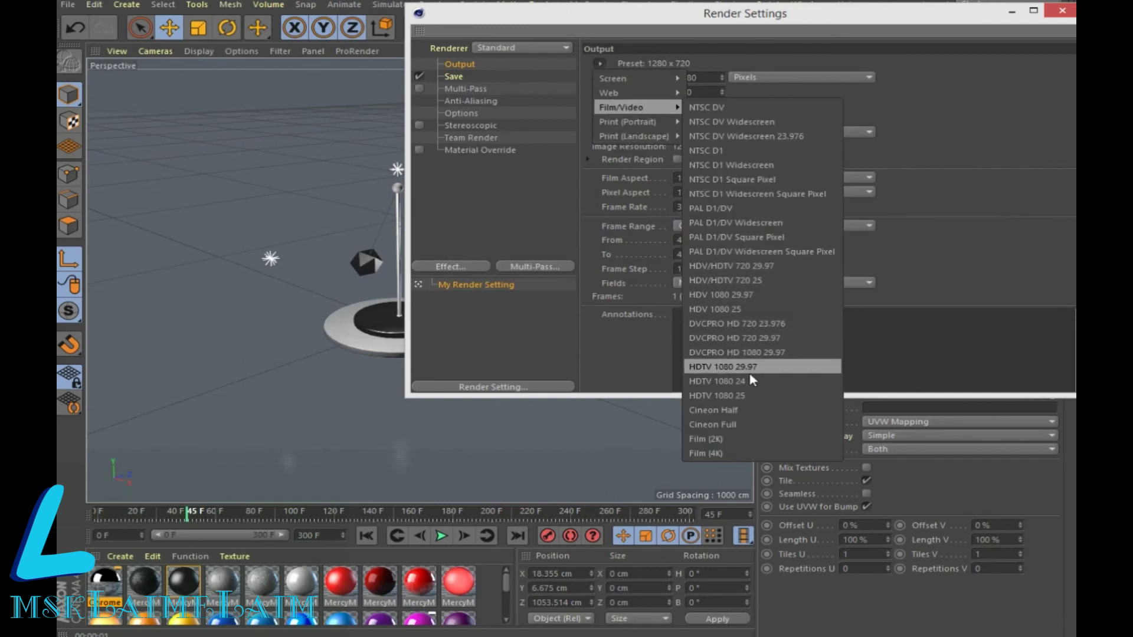
pyautogui.click(748, 395)
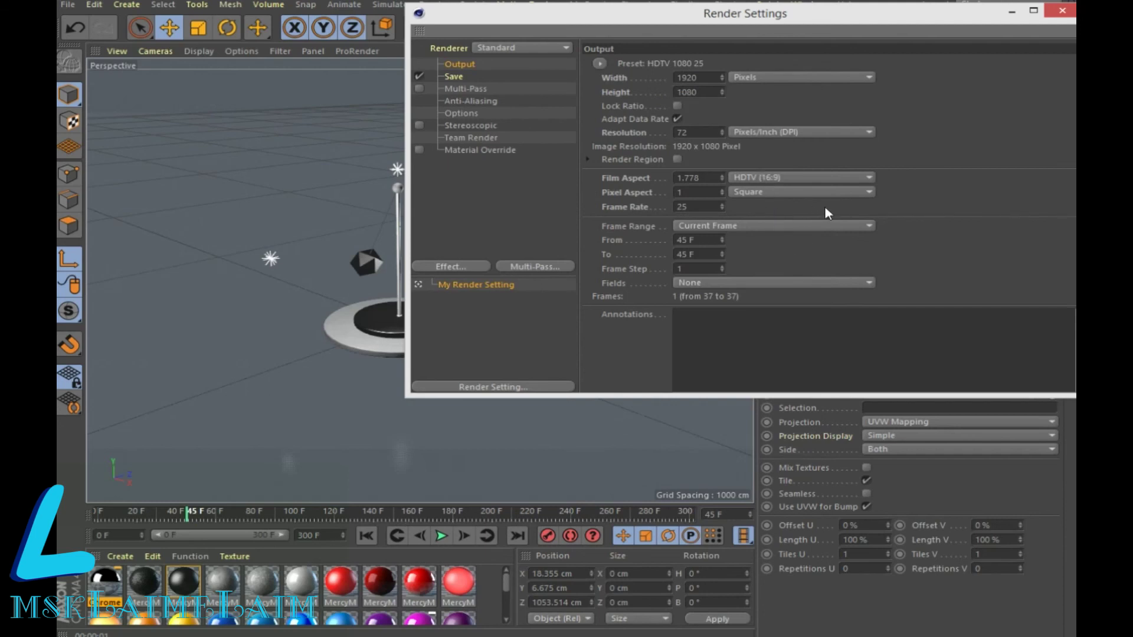
pyautogui.click(833, 224)
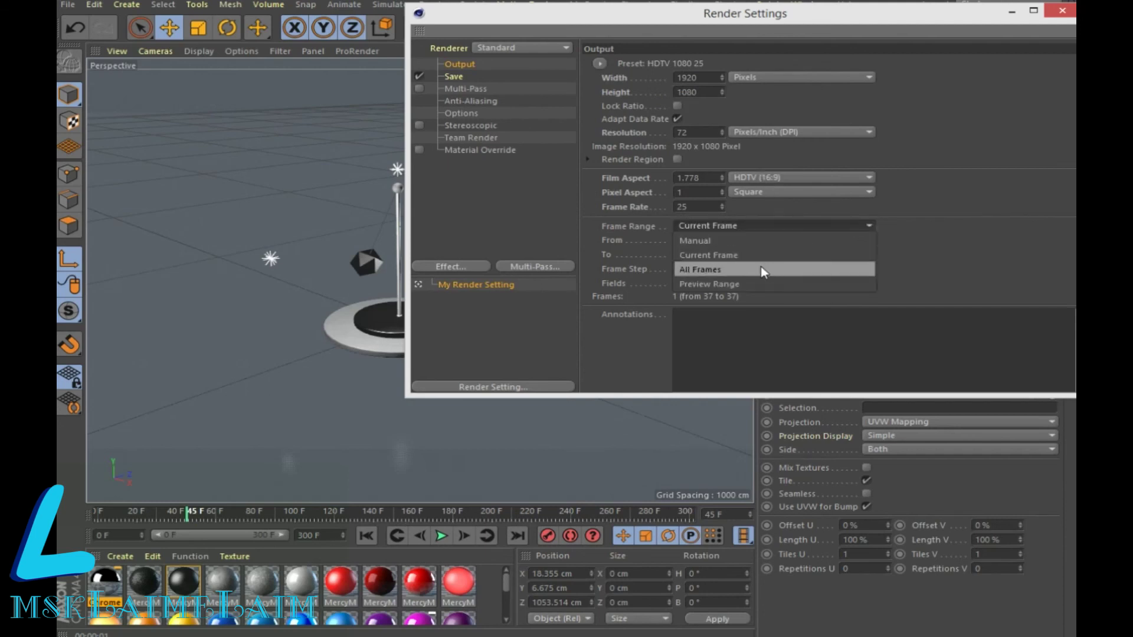
pyautogui.click(762, 270)
pyautogui.click(454, 78)
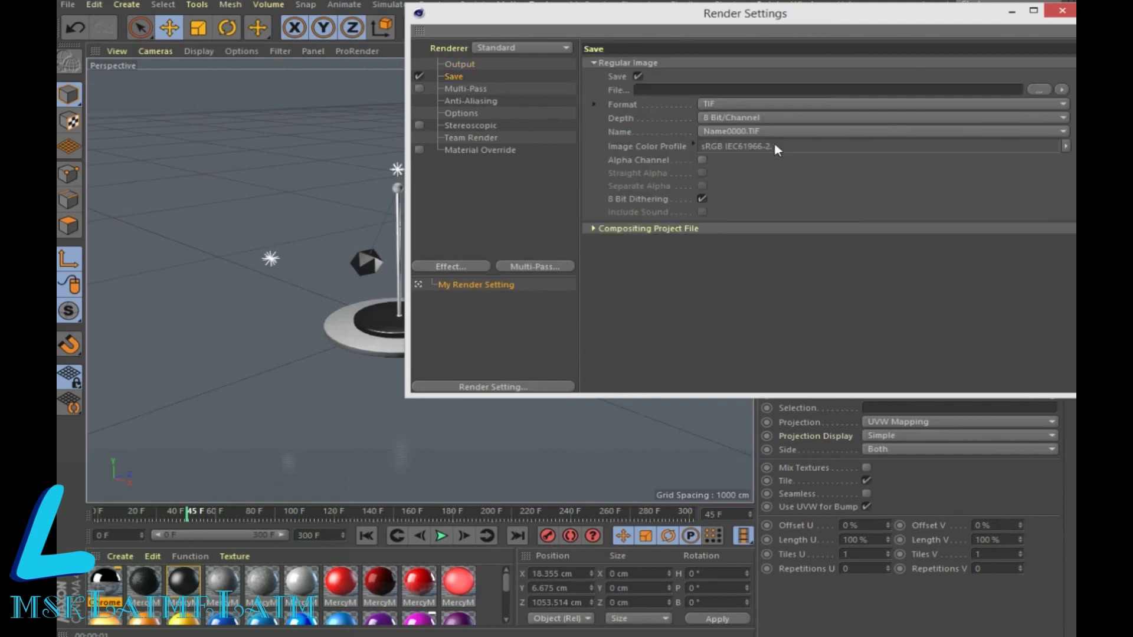
pyautogui.click(900, 108)
pyautogui.click(772, 394)
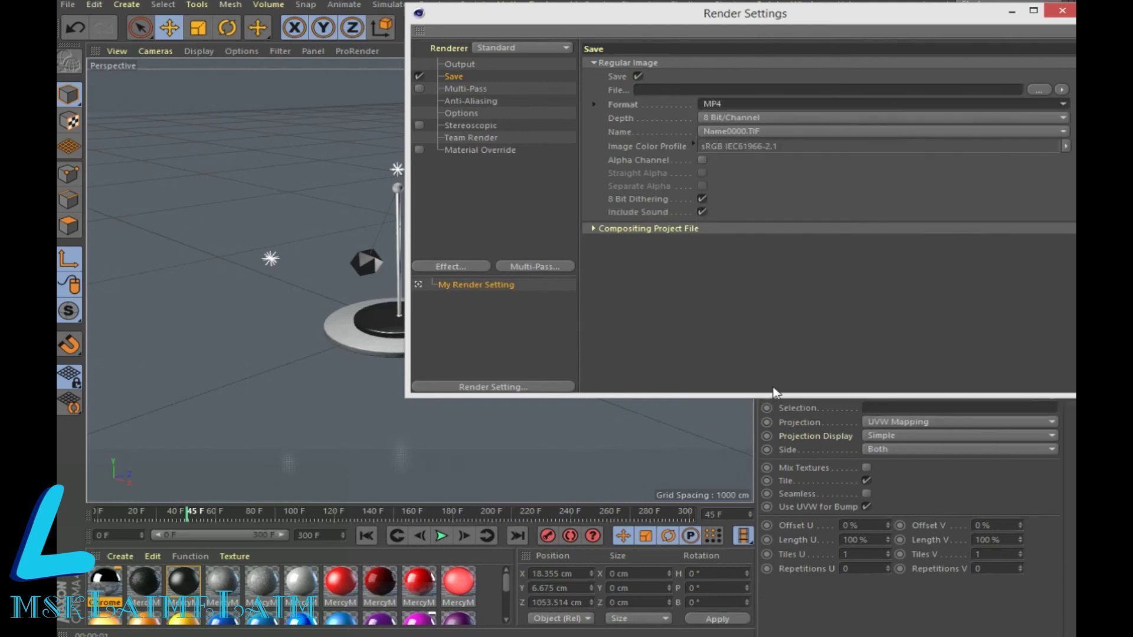
pyautogui.click(1046, 16)
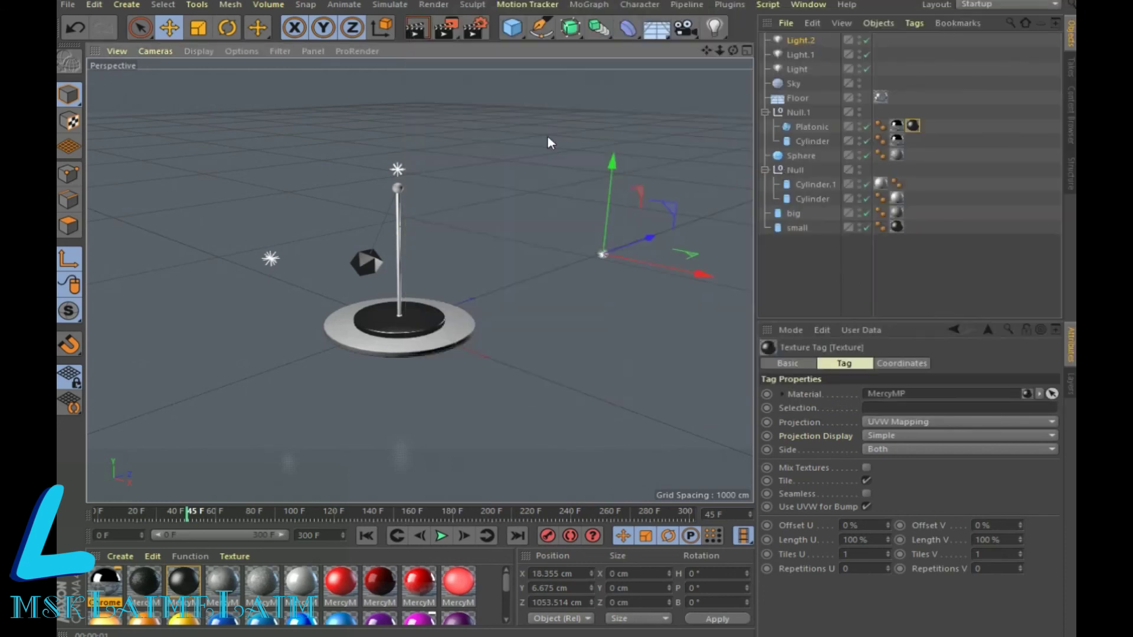
pyautogui.click(446, 27)
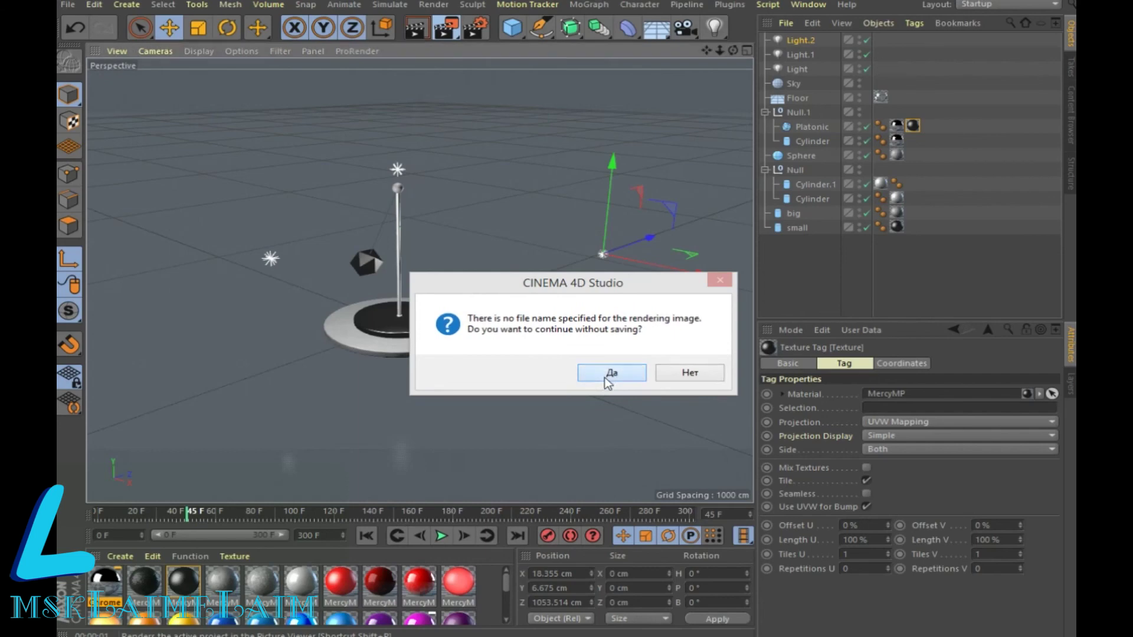
# Step: Continue the Picture Viewer render without saving and zoom the viewer out
pyautogui.click(610, 371)
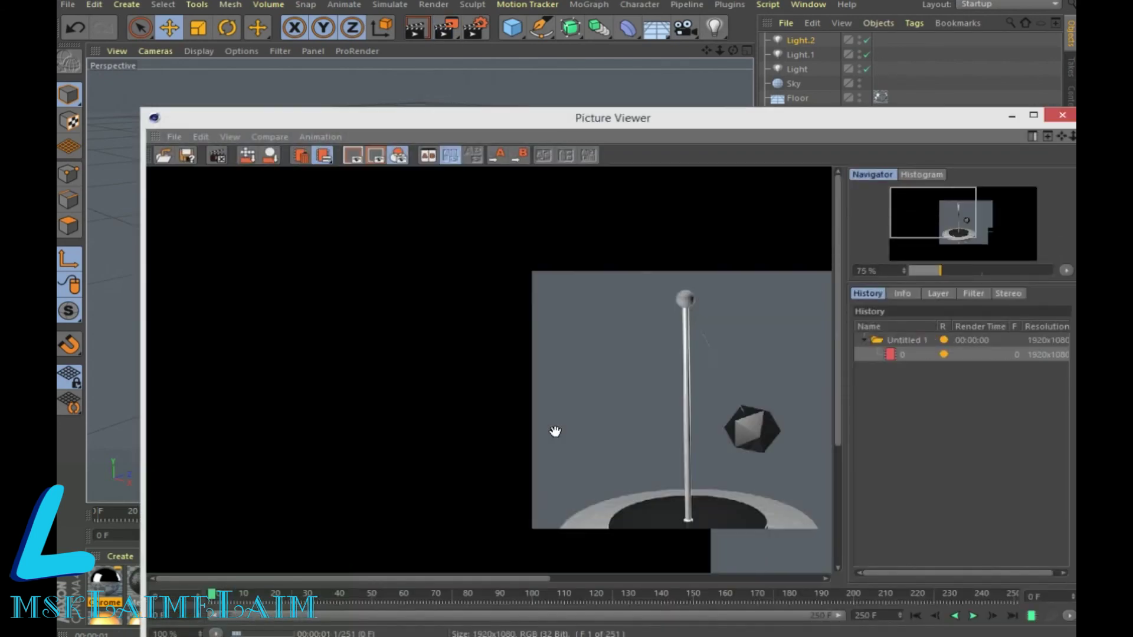
pyautogui.scroll(-3, 556, 450)
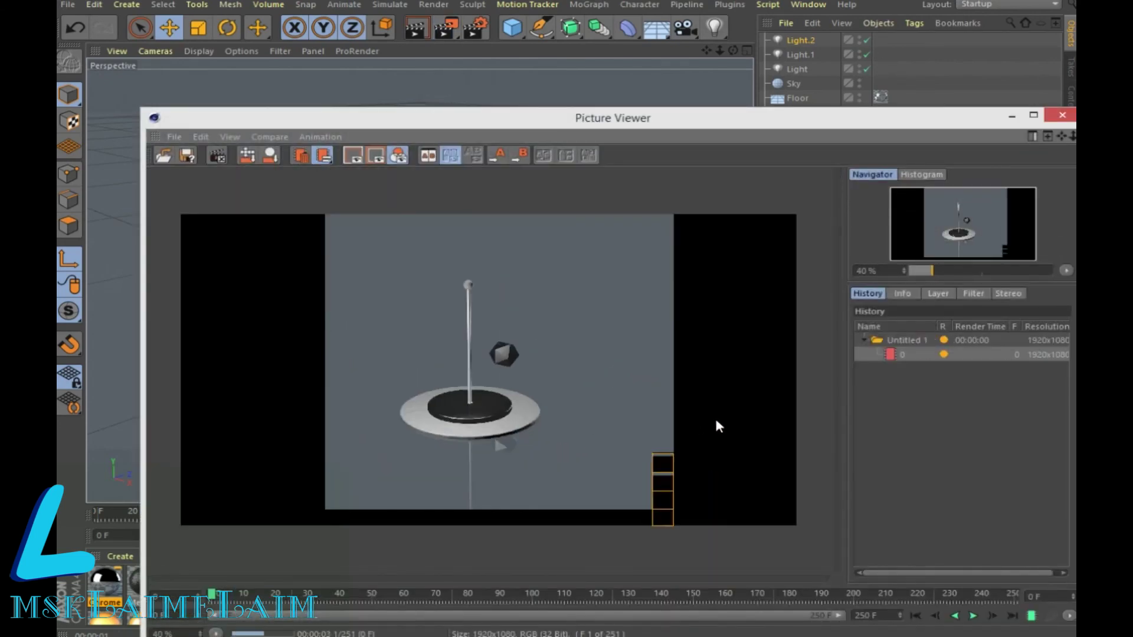